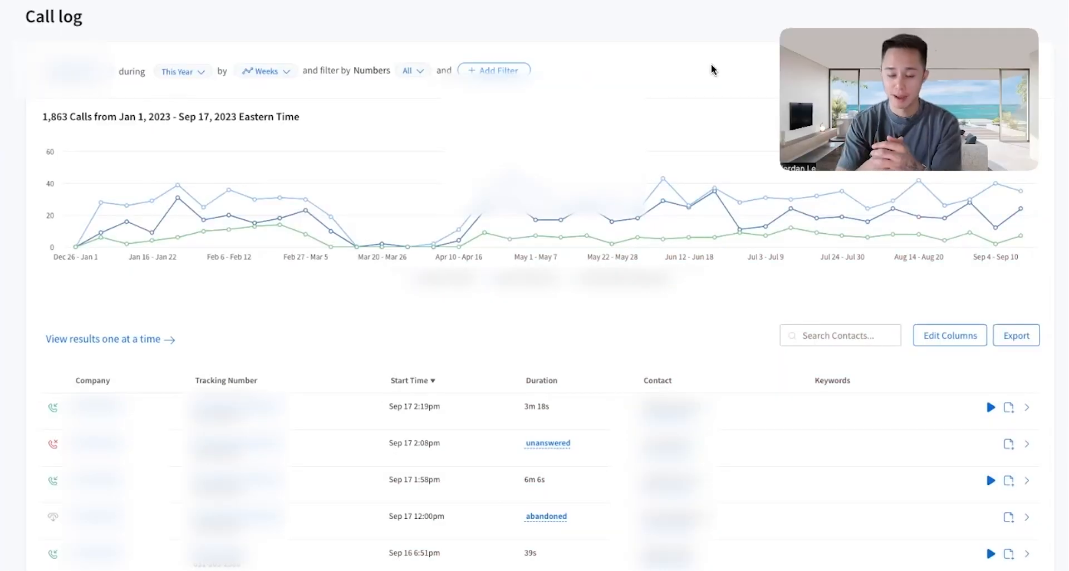
left_click(453, 54)
left_click(516, 271)
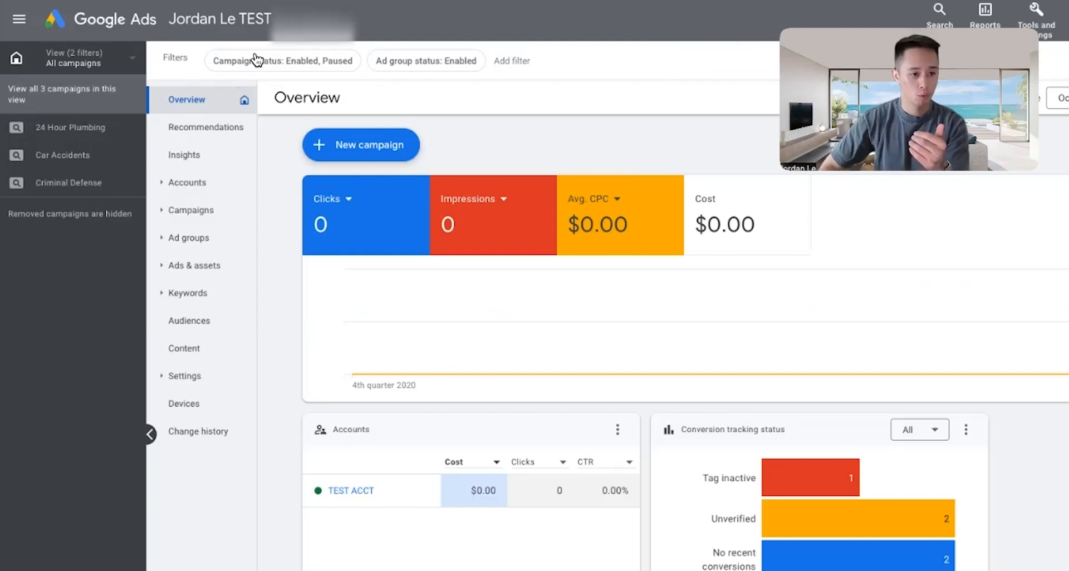
- Switch from the manager account to the TEST ACCT client account
left_click(309, 25)
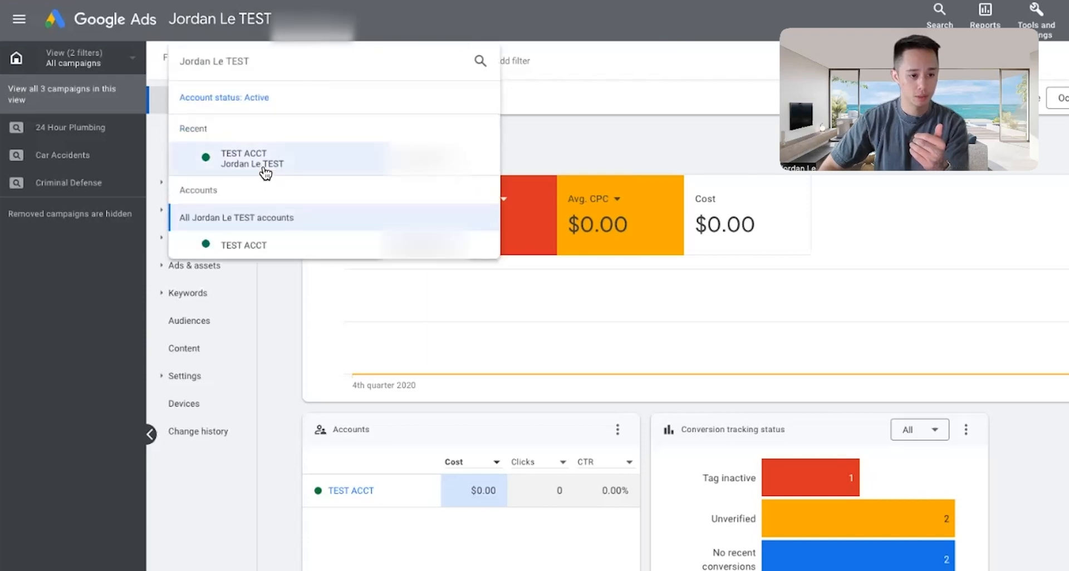
left_click(264, 166)
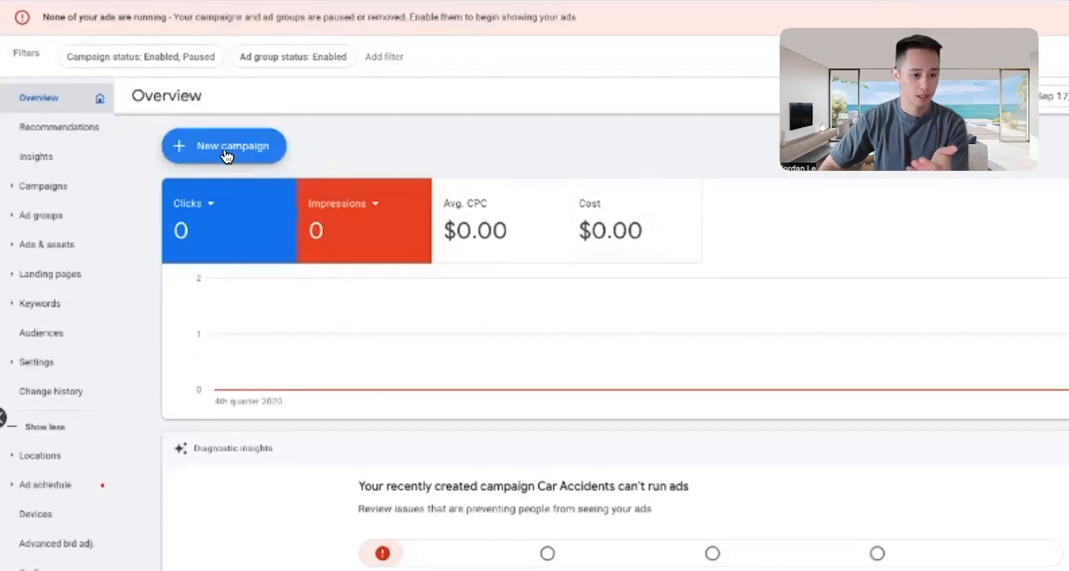
- Start creating a new campaign from the account's campaign list
left_click(226, 152)
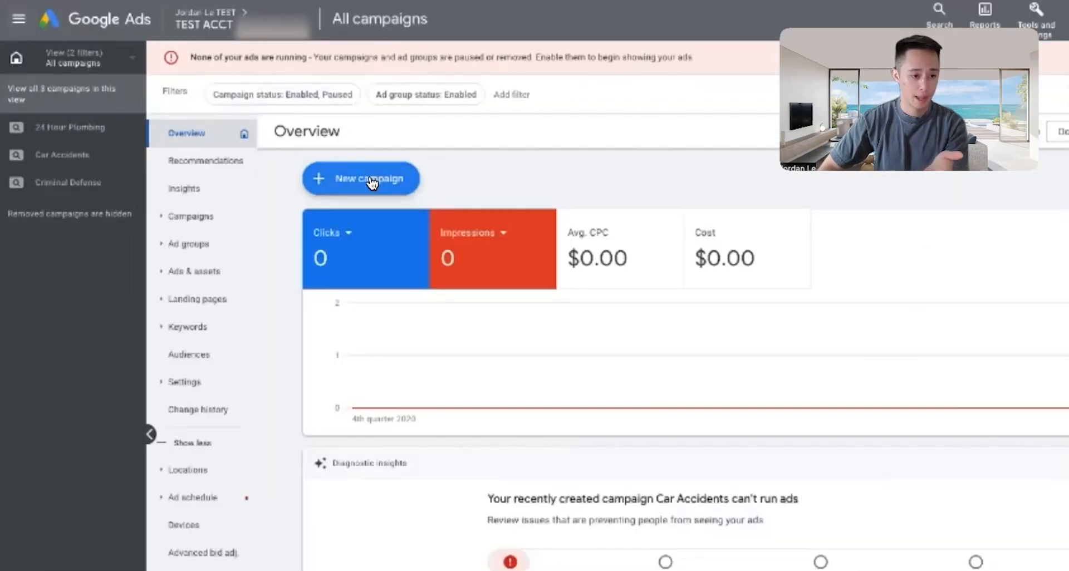
left_click(198, 220)
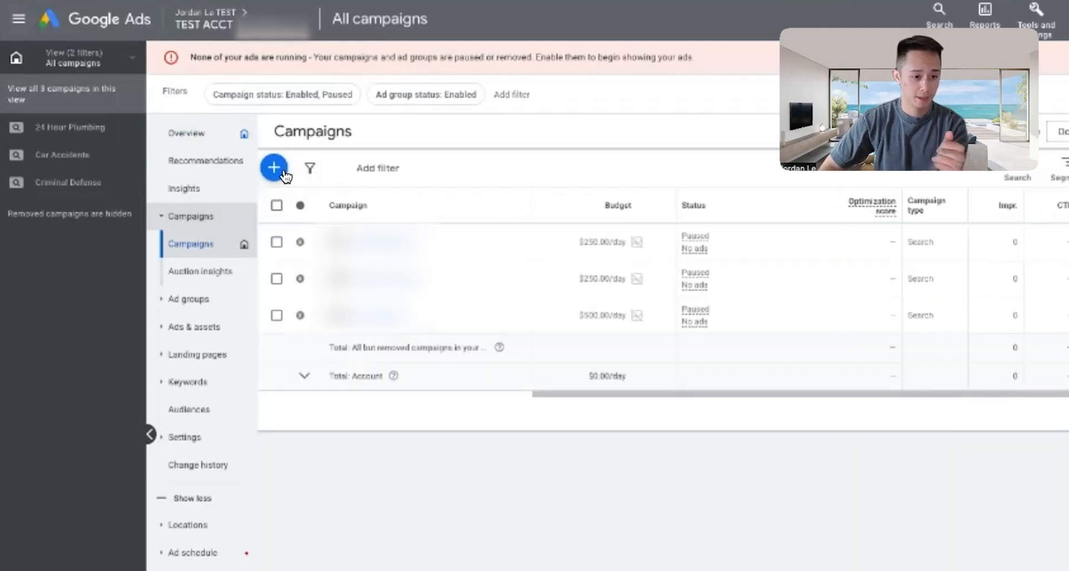
left_click(274, 168)
left_click(377, 192)
left_click(406, 198)
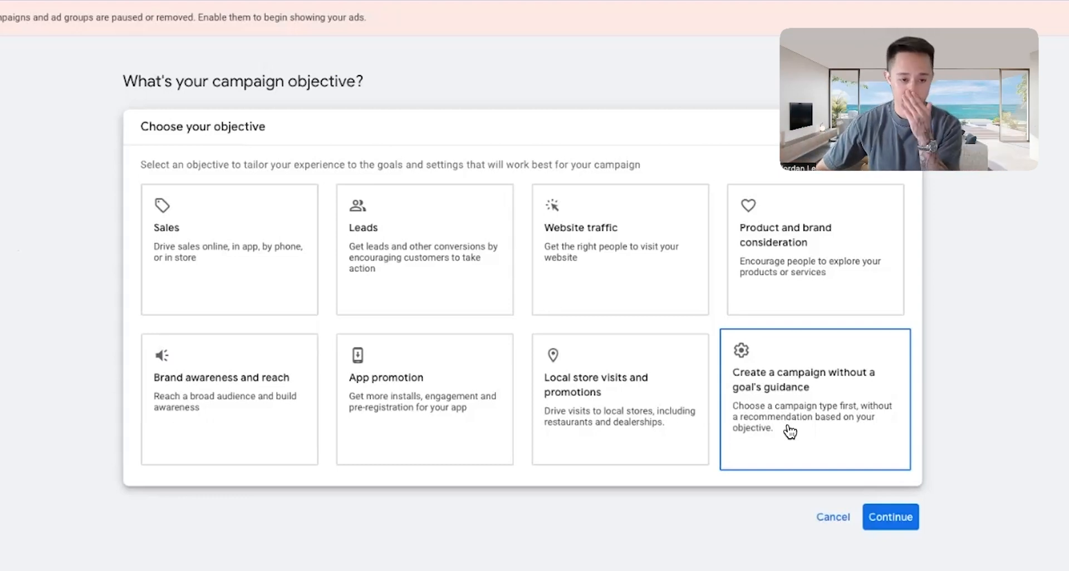
- Choose Leads as the campaign objective and remove the phone call leads conversion goal
left_click(437, 263)
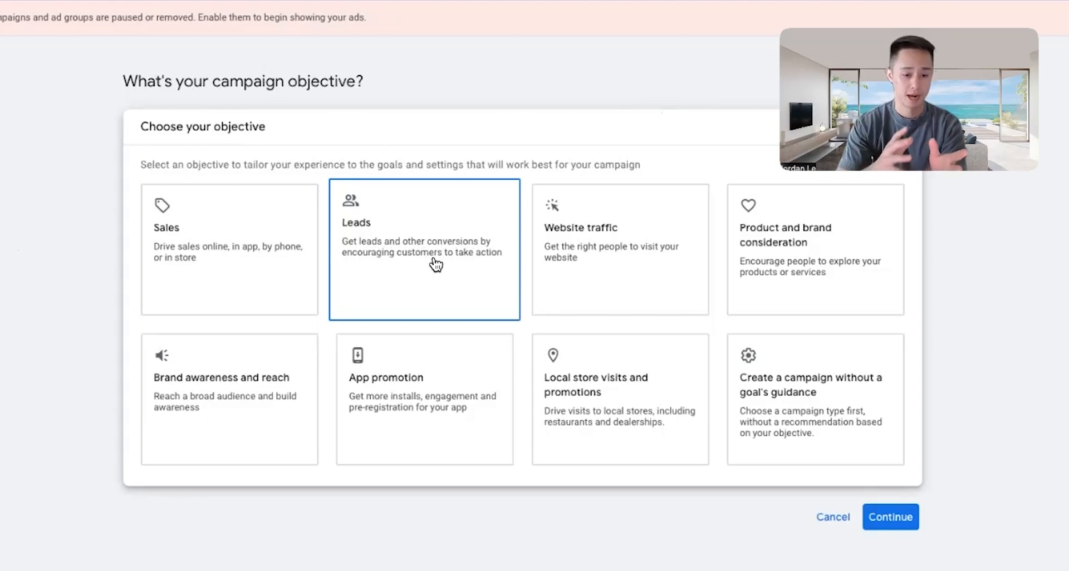
left_click(436, 263)
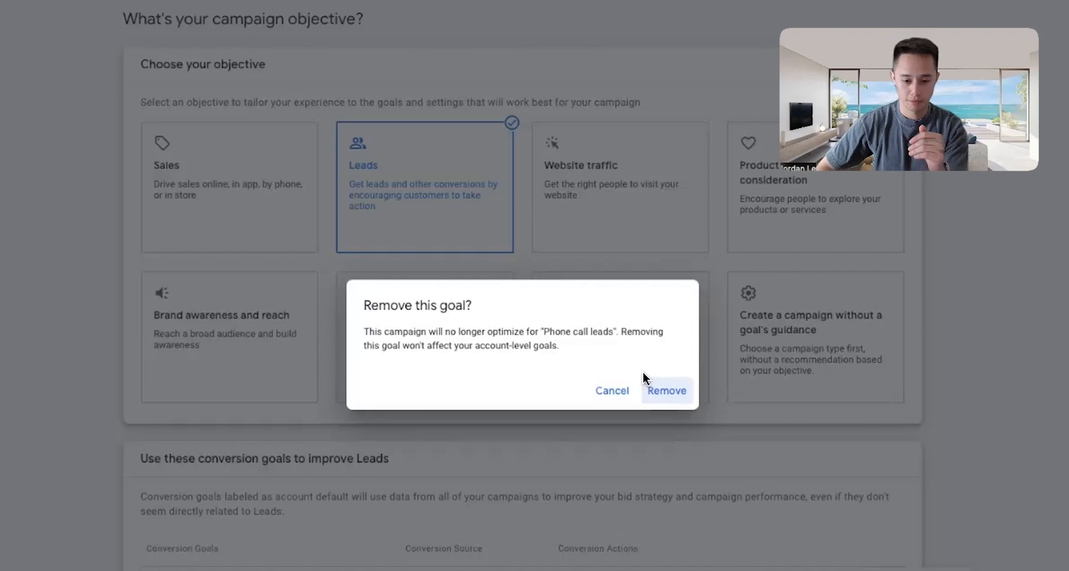
left_click(661, 390)
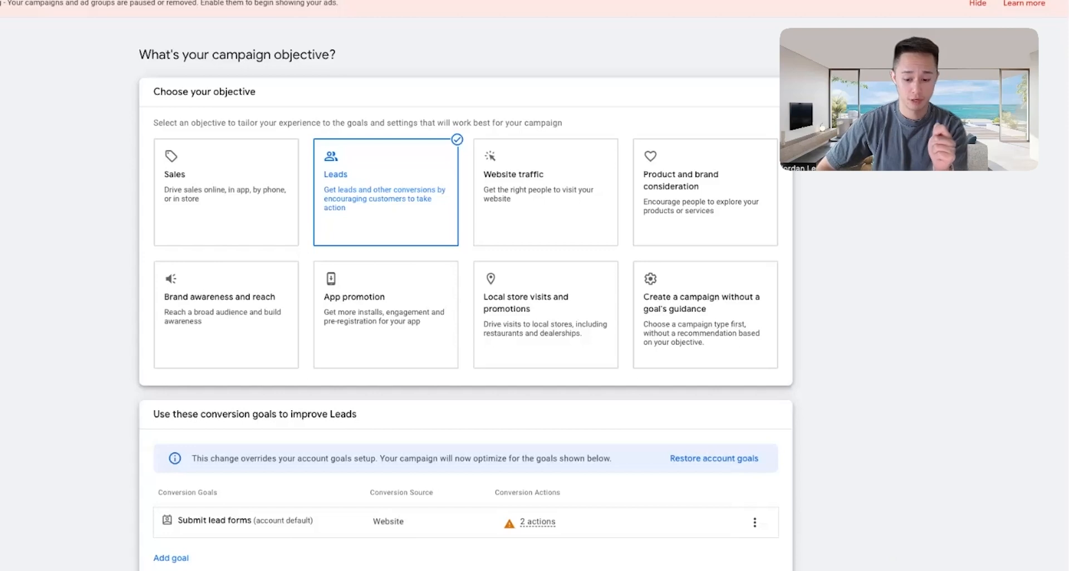
- Choose Search as the campaign type
scroll(835, 490, "down", 5)
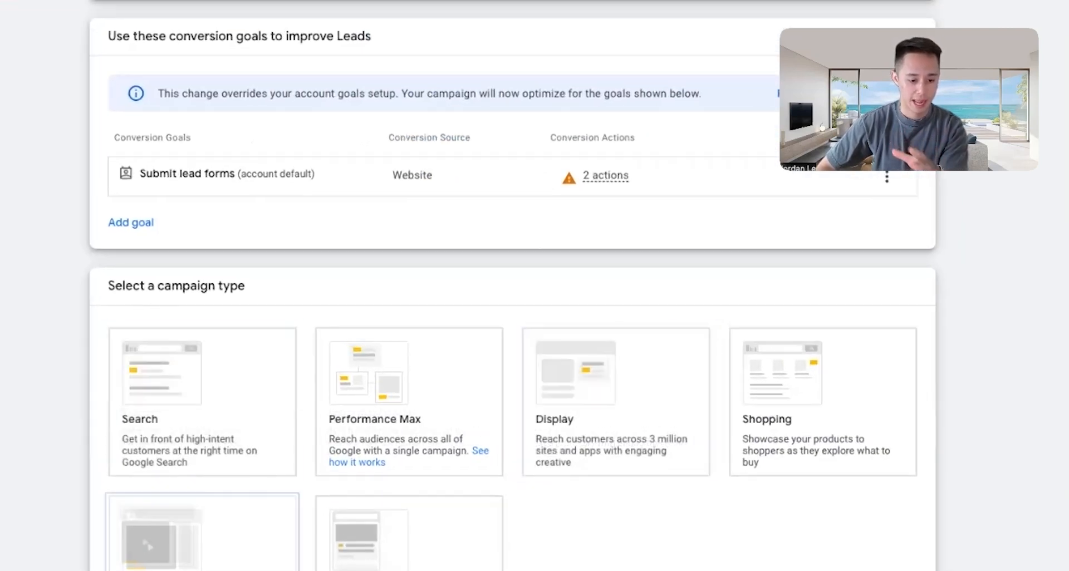
scroll(208, 426, "down", 3)
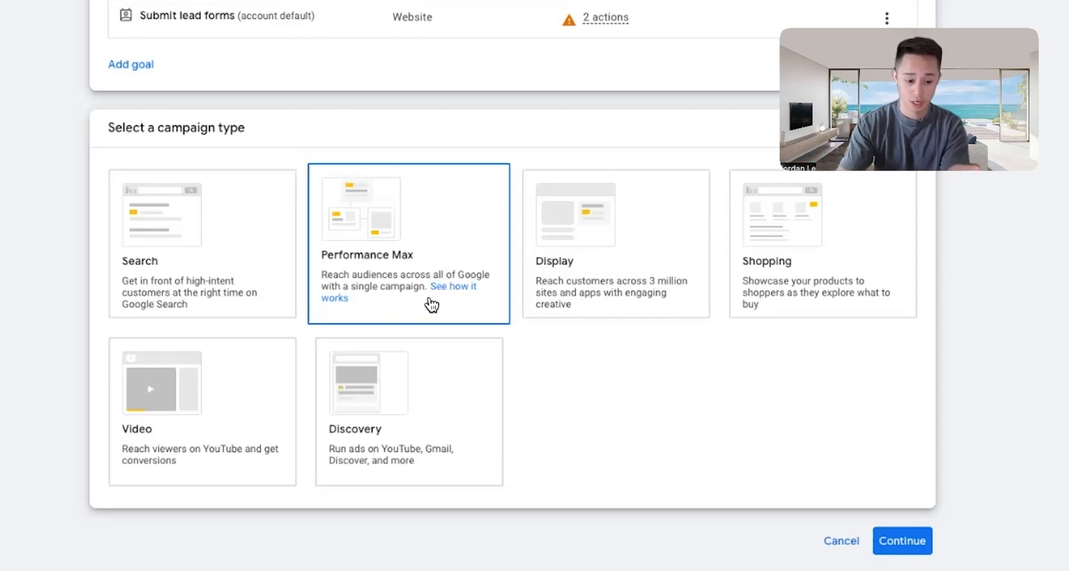
left_click(236, 262)
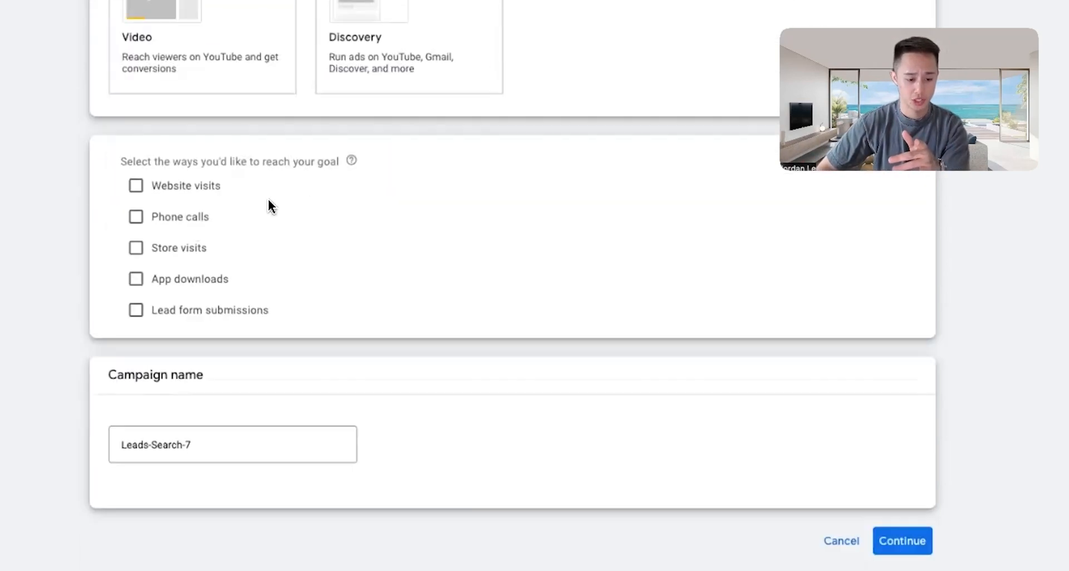
scroll(268, 199, "up", 5)
scroll(190, 153, "up", 2)
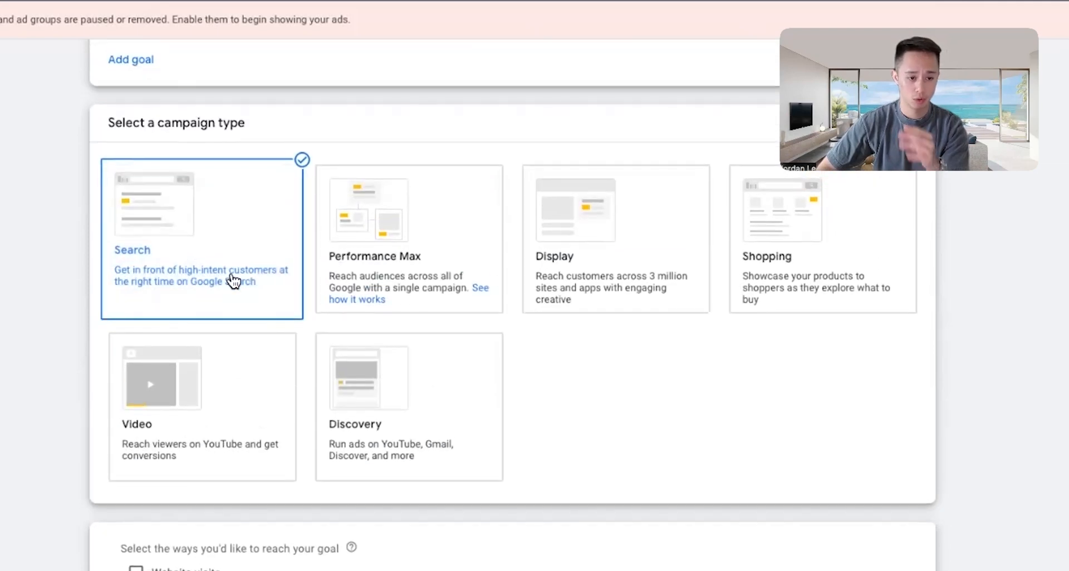
scroll(359, 300, "down", 7)
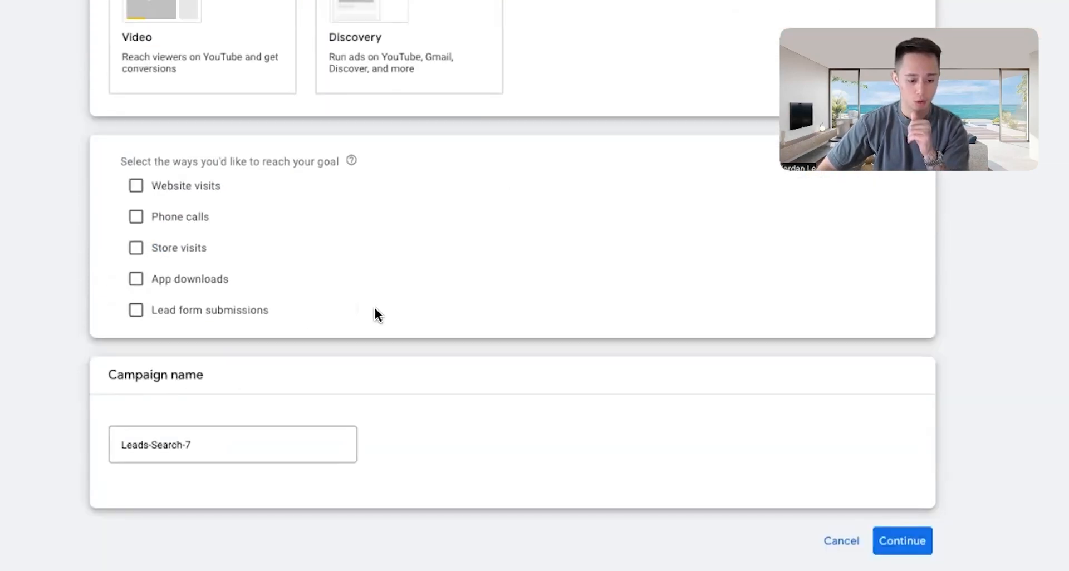
- Name the campaign "Criminal Defense" and continue to the bidding settings
triple_click(168, 445)
key("BackSpace")
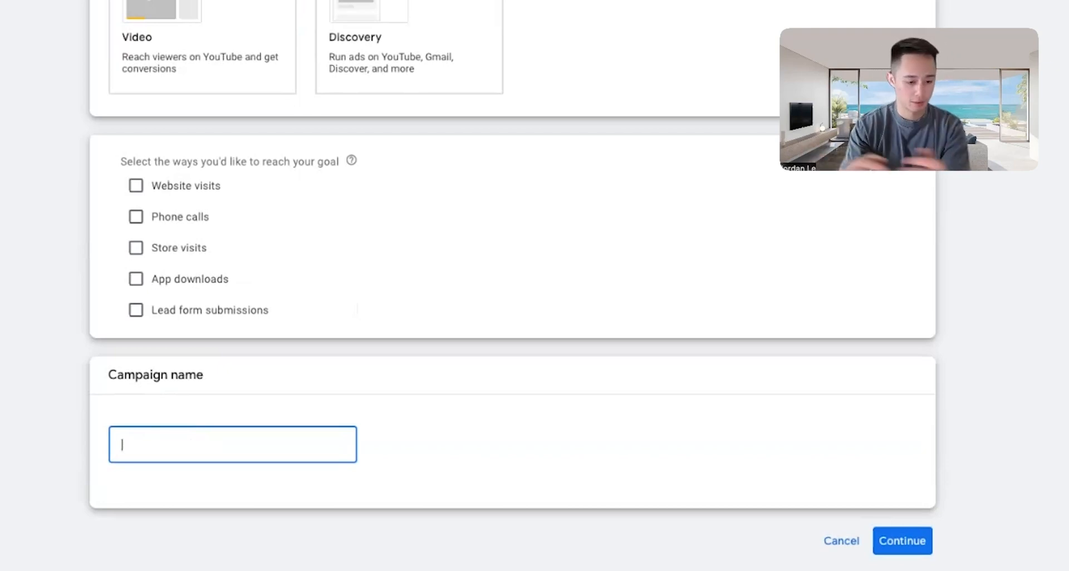
type("Criminal Defense")
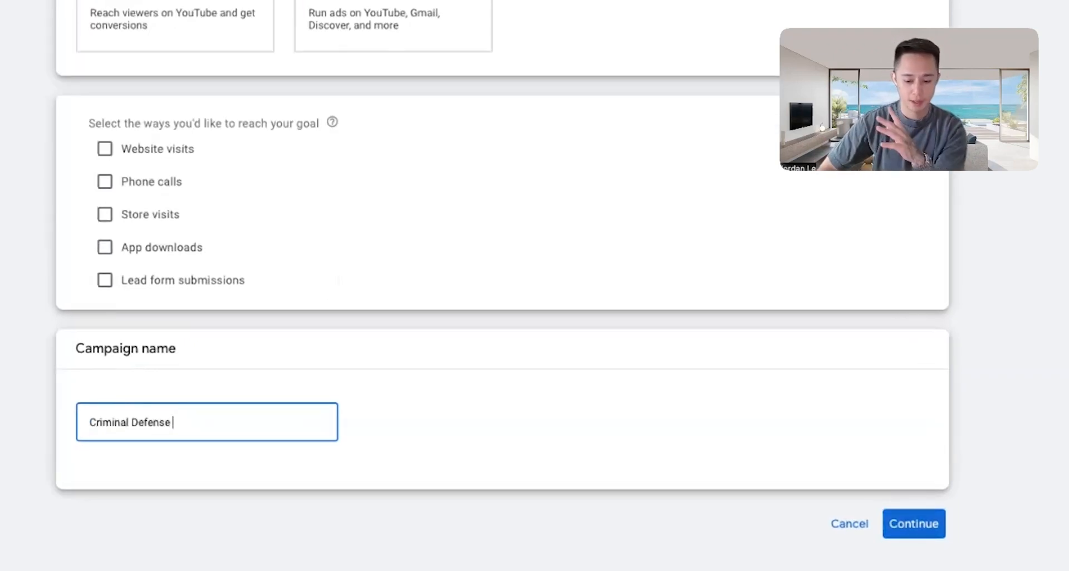
left_click(914, 524)
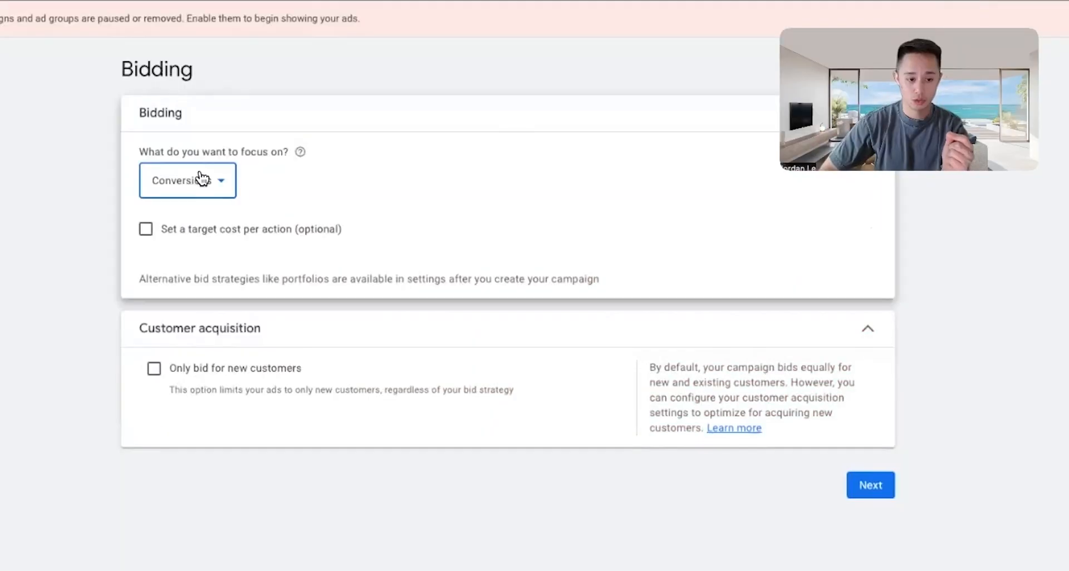
- Review the bidding focus options, keep Conversions as the focus, and proceed to the campaign settings
left_click(202, 175)
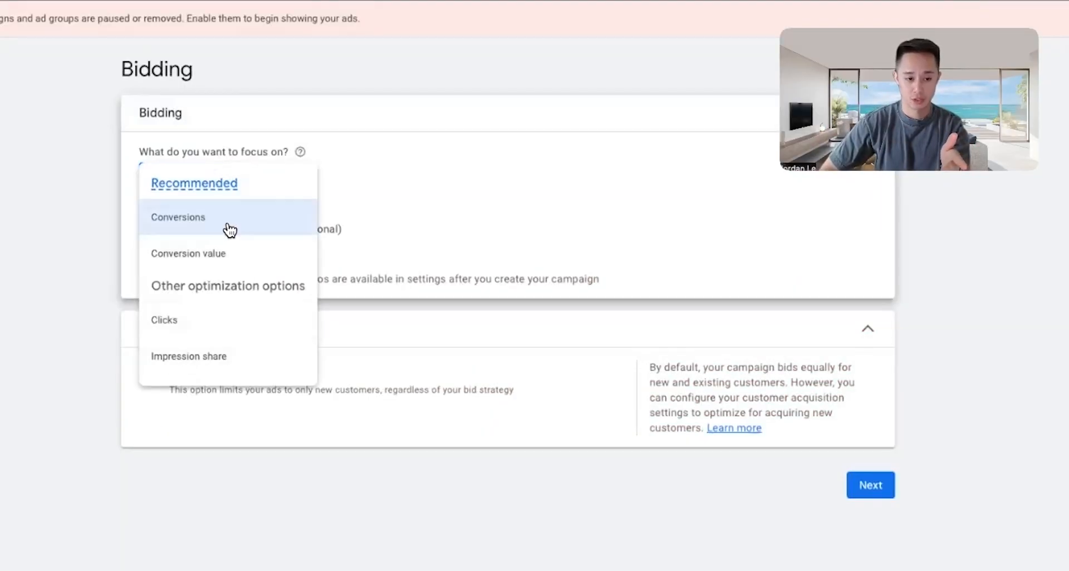
left_click(249, 225)
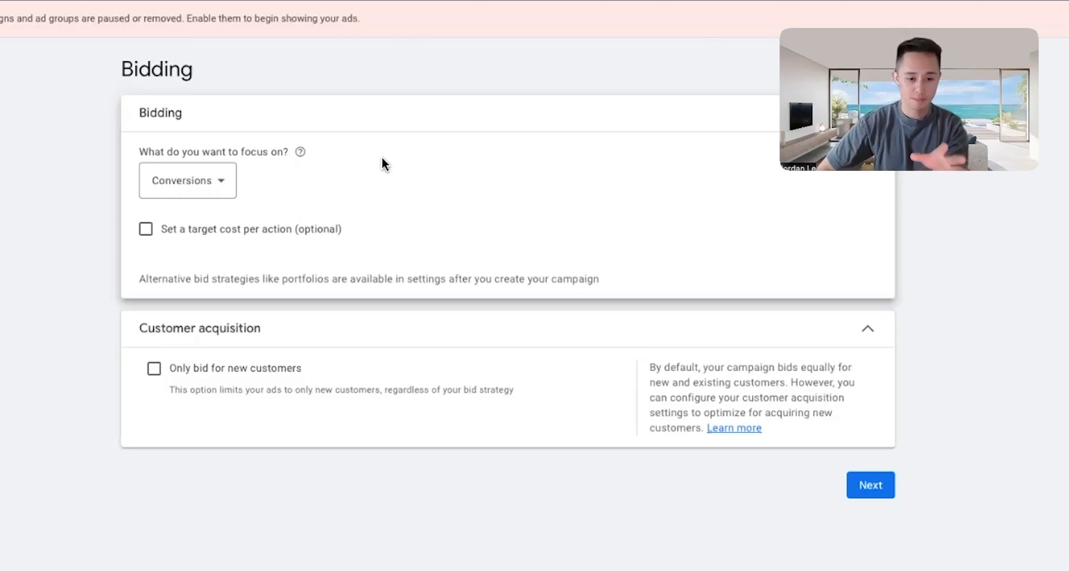
left_click(223, 186)
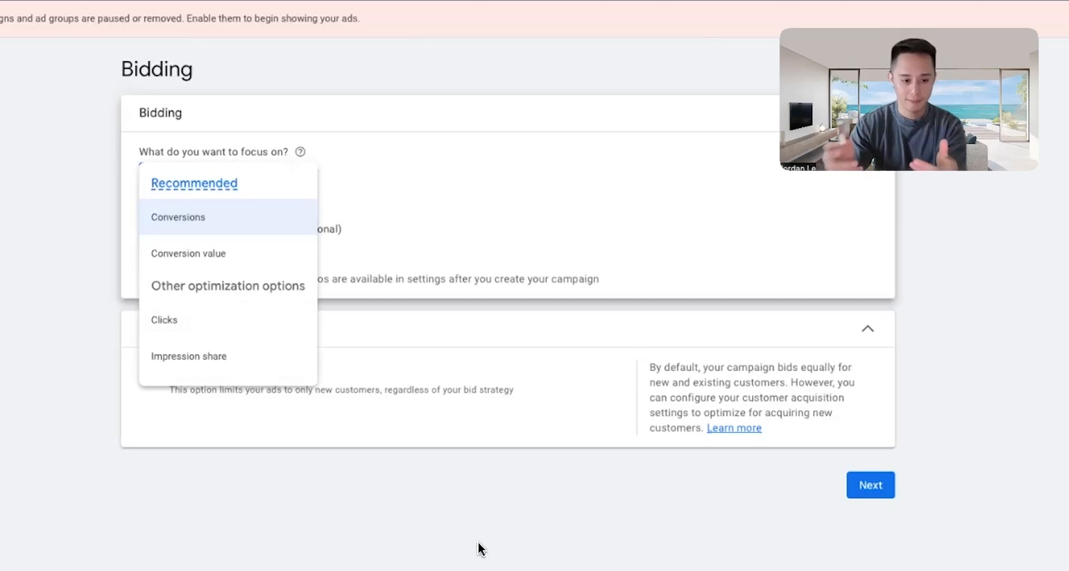
mouse_move(217, 325)
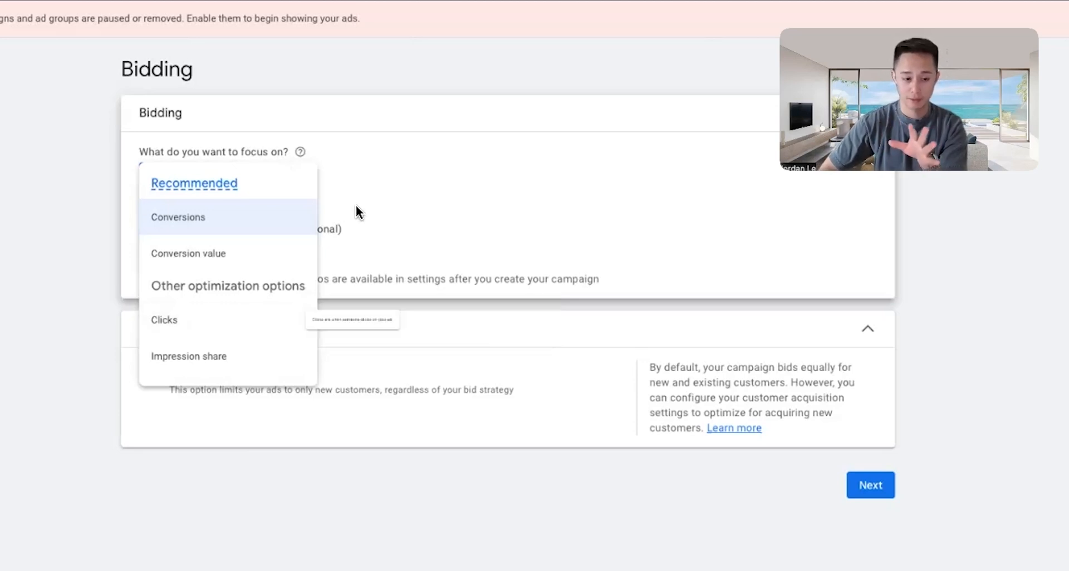
left_click(210, 227)
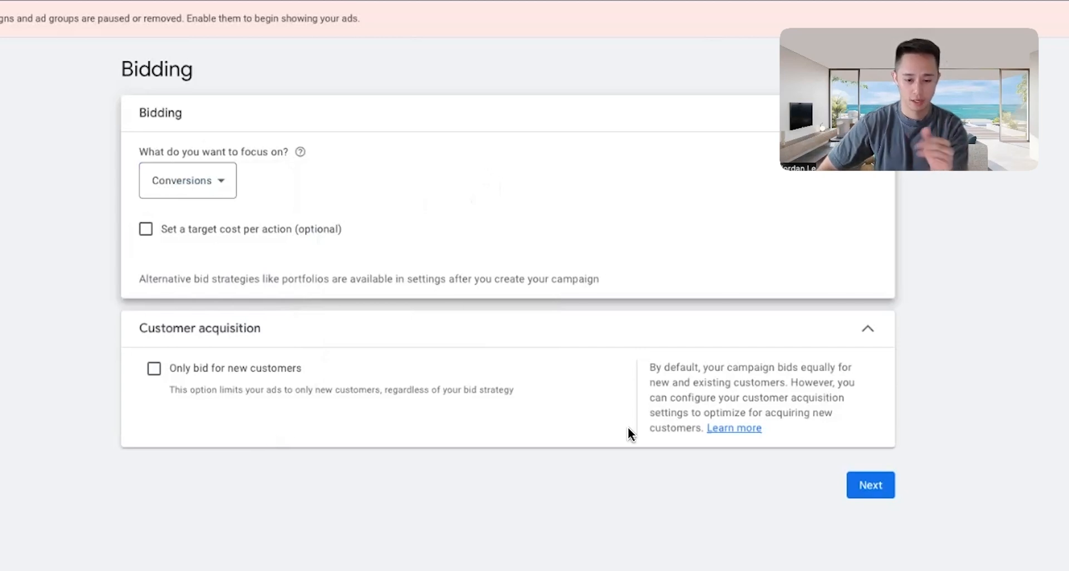
left_click(867, 487)
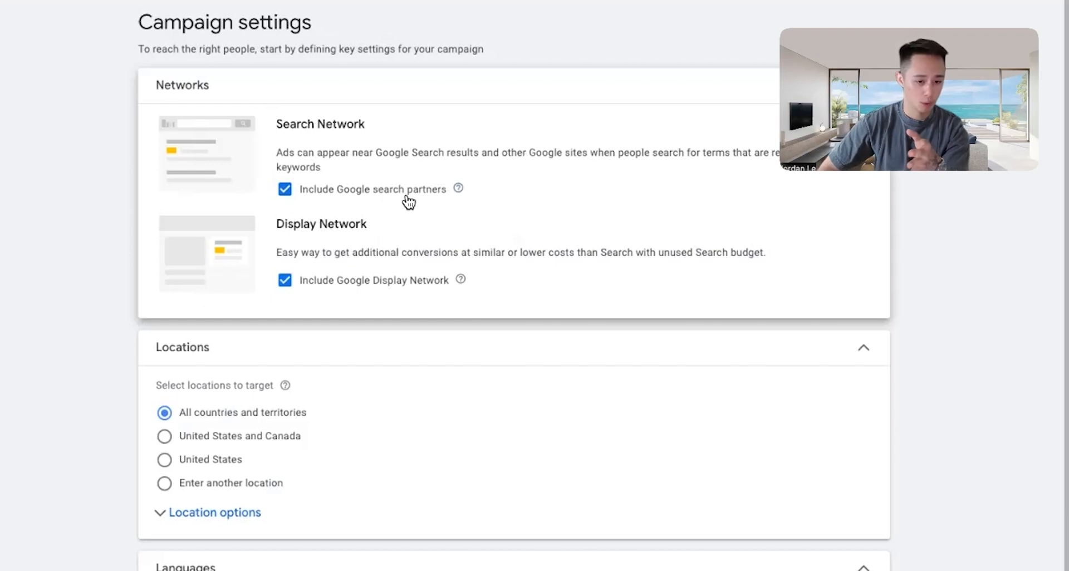
- Exclude Google search partners and the Google Display Network from the campaign's networks
left_click(406, 196)
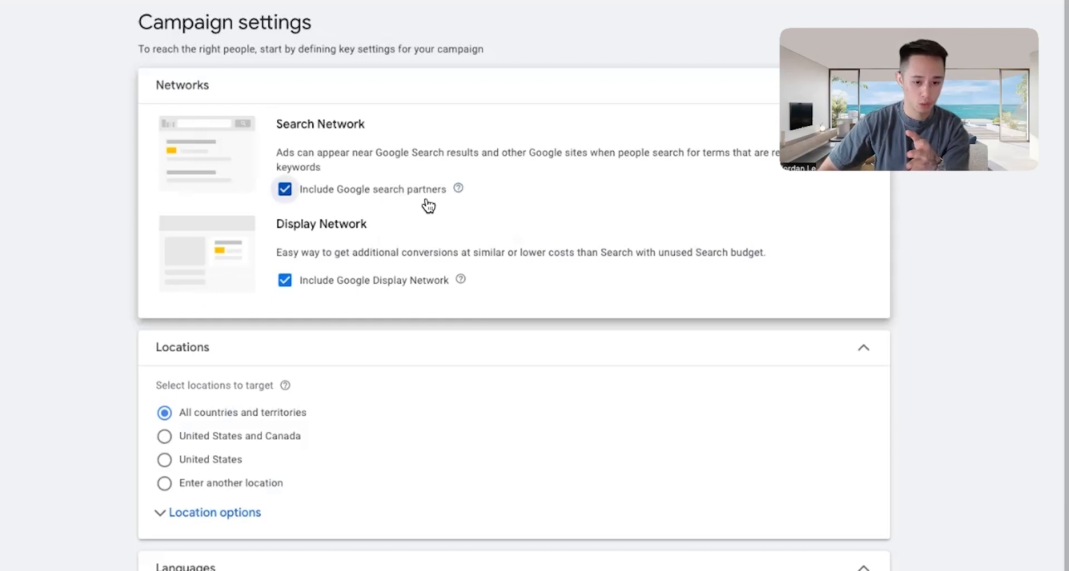
left_click(387, 341)
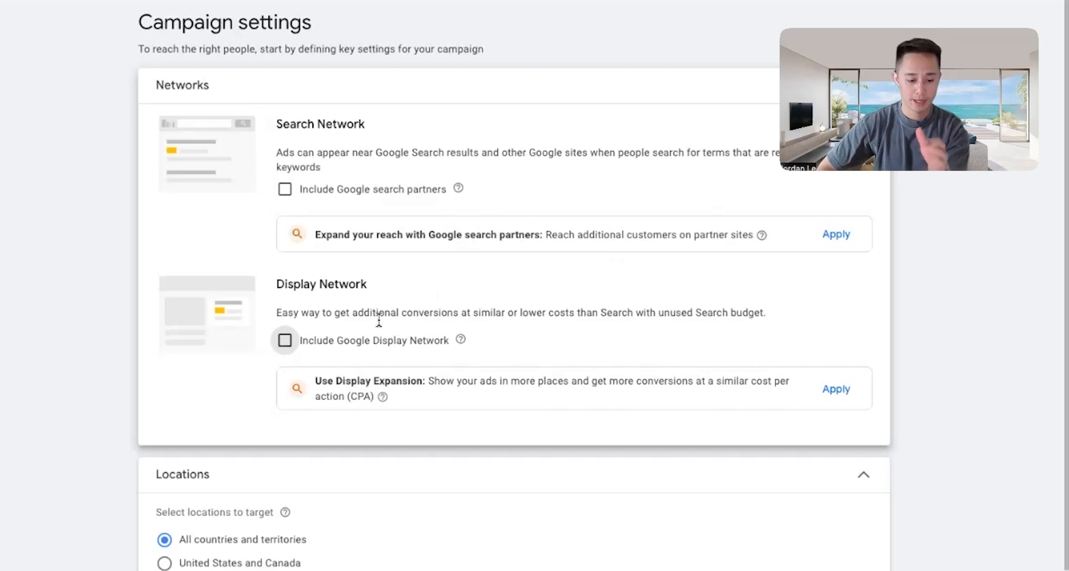
- Set location targeting to enter another location and open the advanced location search
scroll(418, 345, "down", 3)
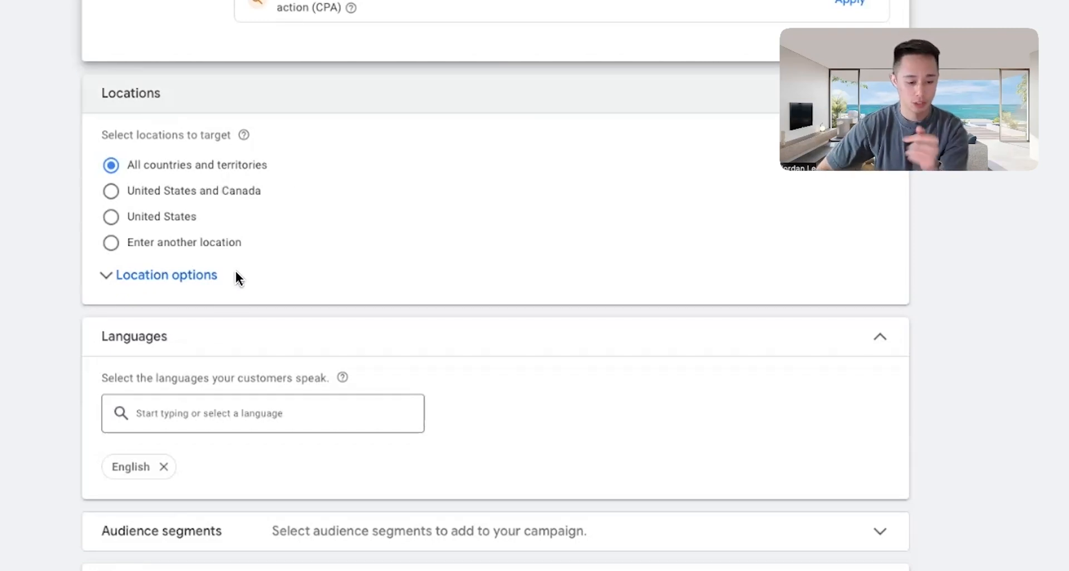
left_click(204, 276)
left_click(192, 281)
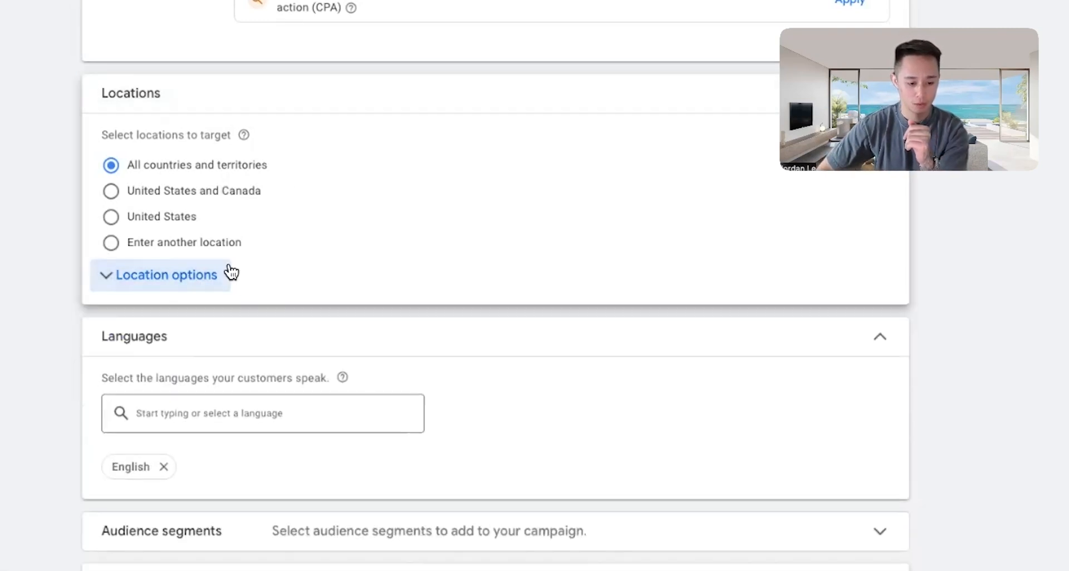
left_click(224, 257)
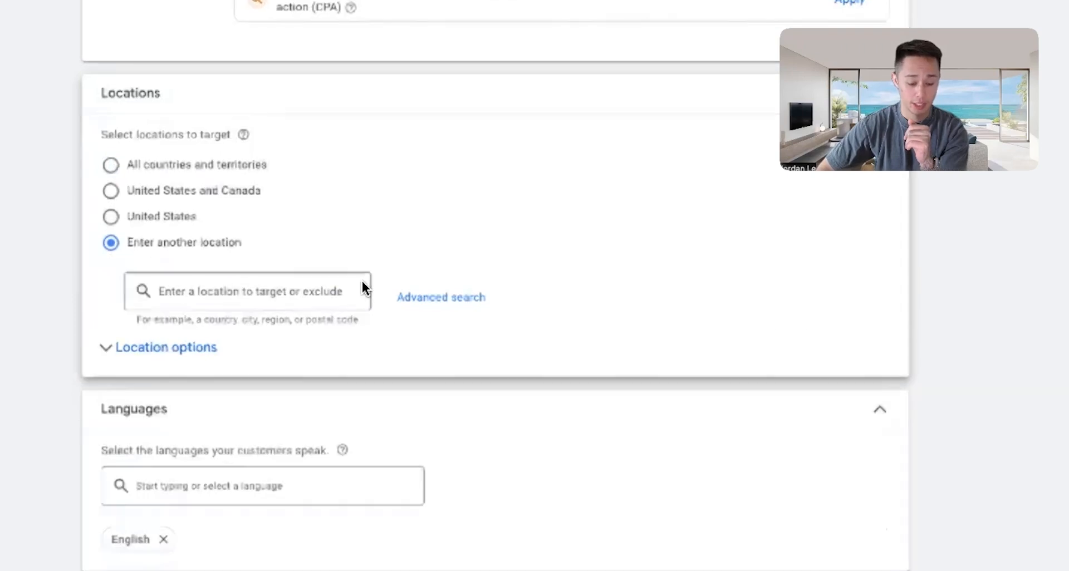
left_click(440, 299)
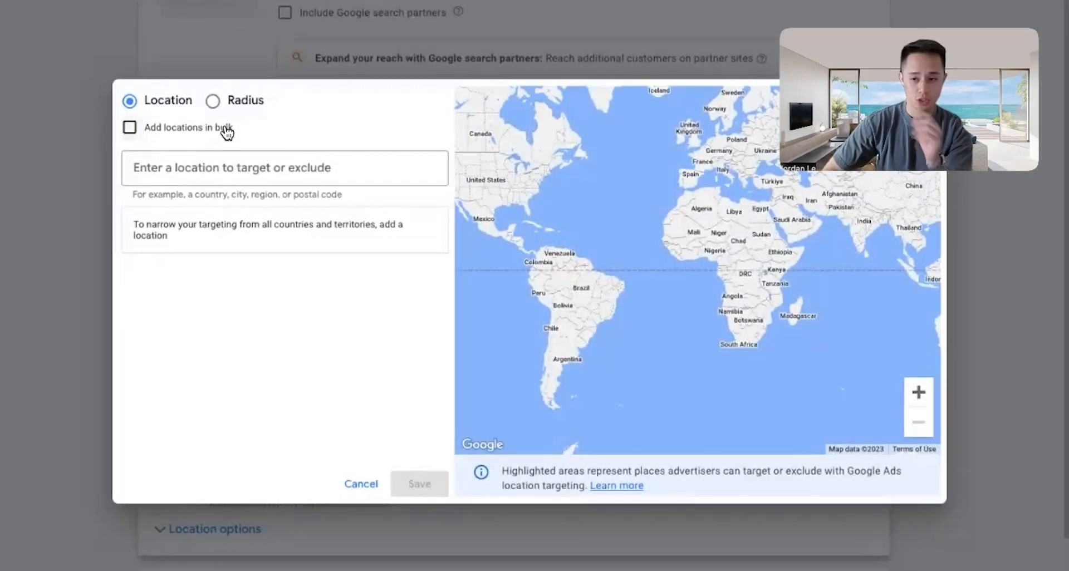
- Add the city of Beverly Hills, California, and the Hollywood, California, neighborhood as targeted locations
left_click(240, 168)
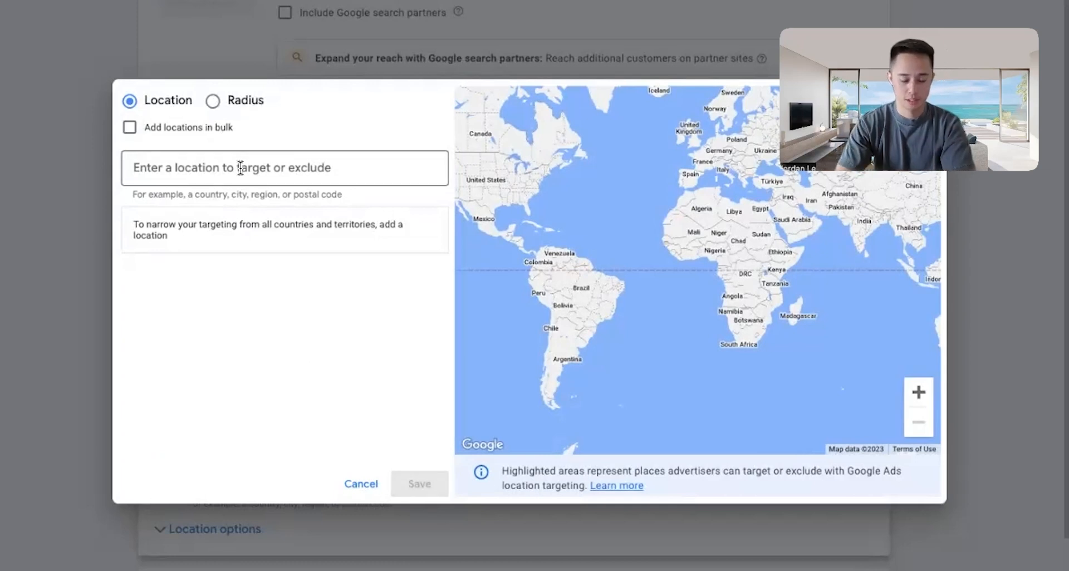
type("beverly hill")
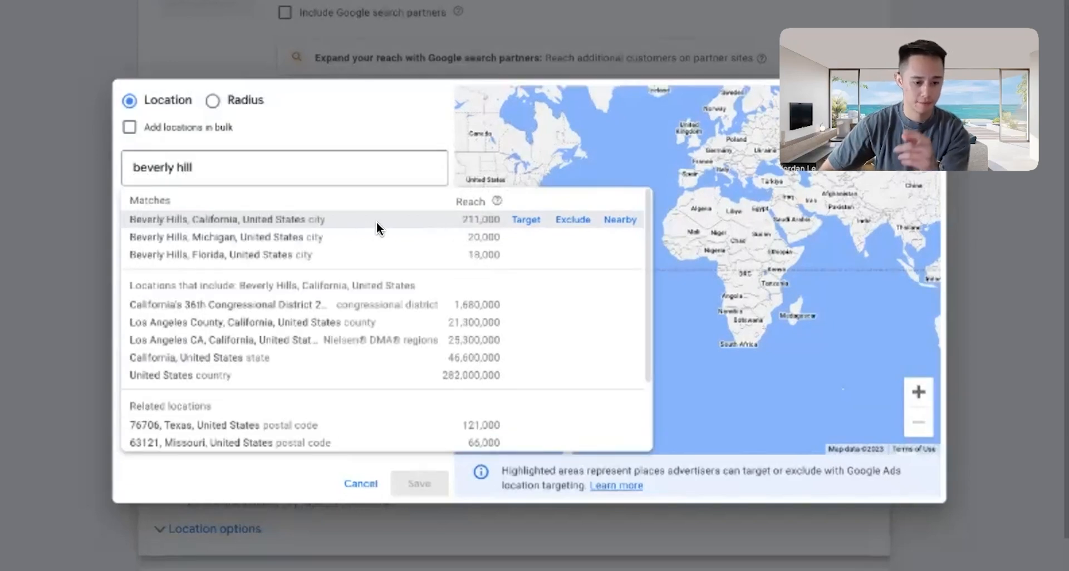
left_click(533, 223)
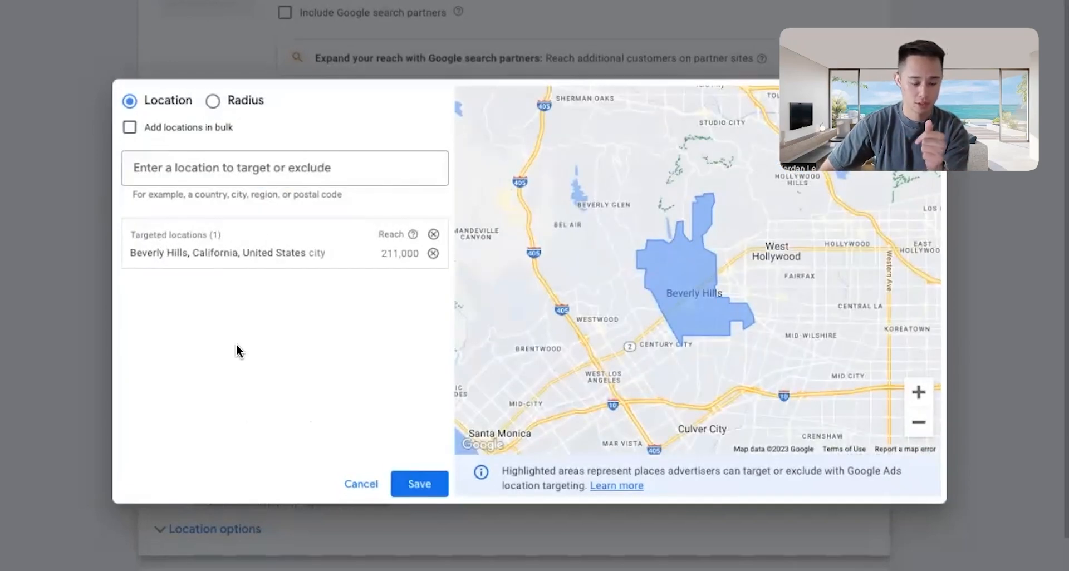
left_click(334, 174)
type("hollywood")
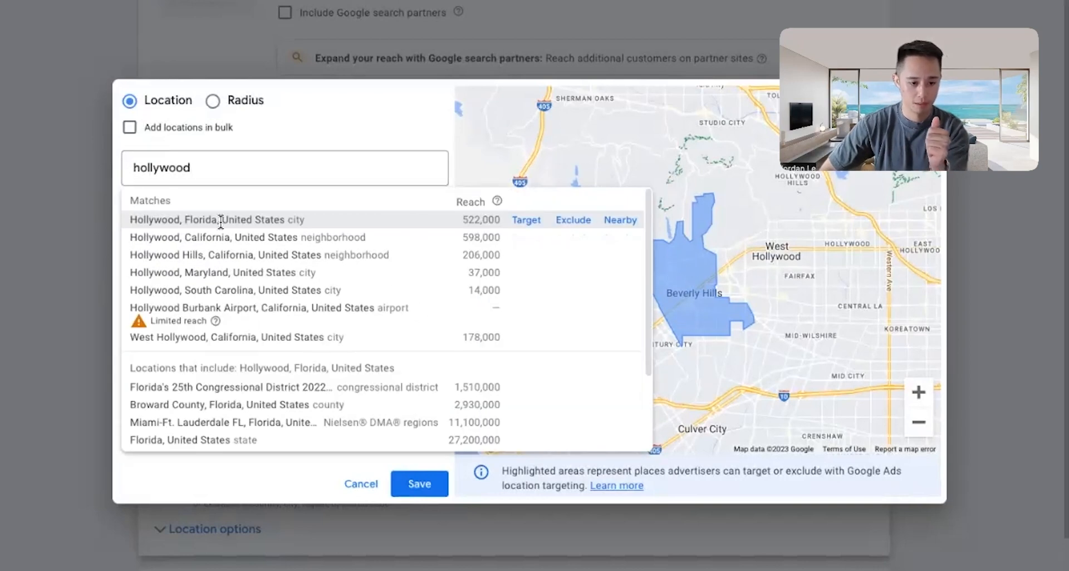
left_click(526, 239)
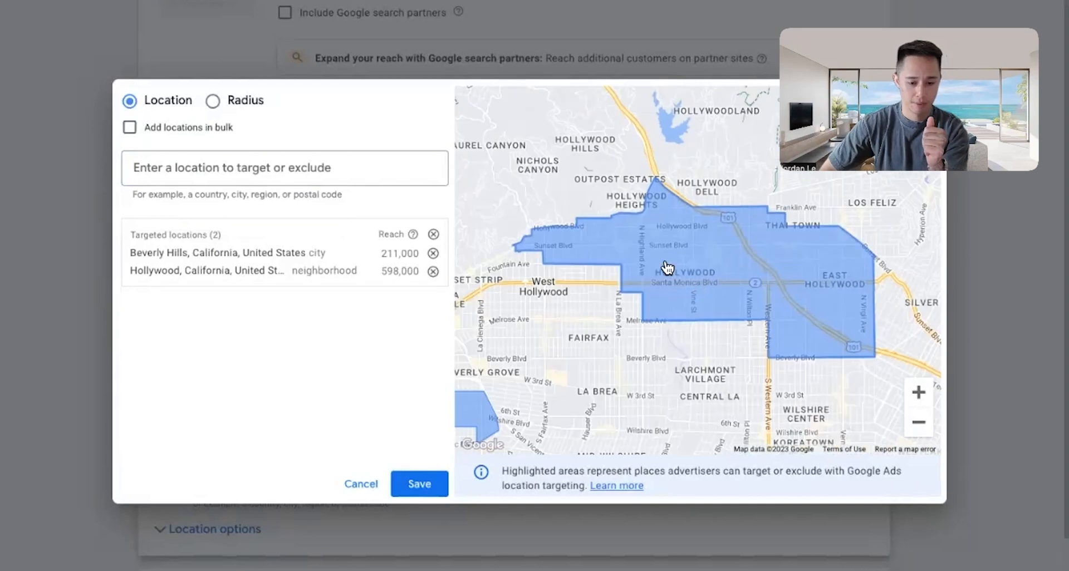
left_click(916, 424)
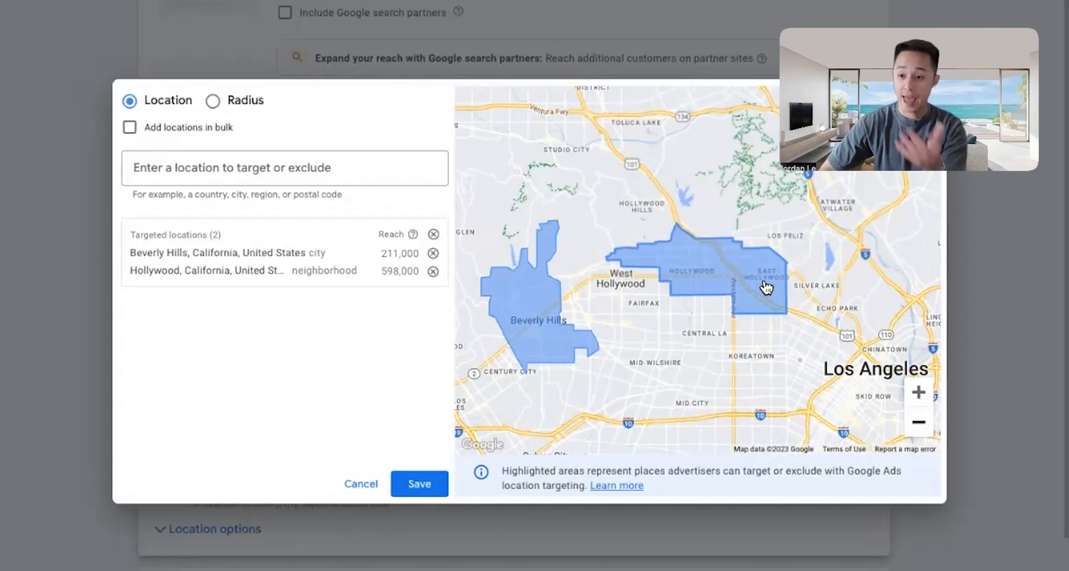
- Remove all targeted locations and look at the radius targeting mode before returning to targeting by location
left_click(434, 235)
left_click(249, 106)
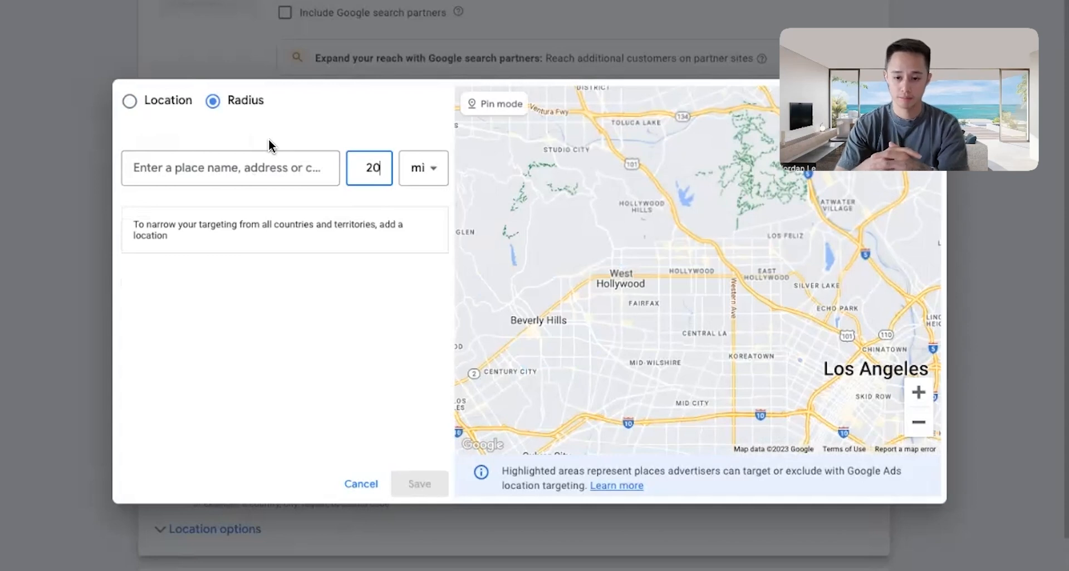
left_click(164, 103)
- Try targeting the city of Los Angeles, California, and remove it from the targeted locations
left_click(206, 166)
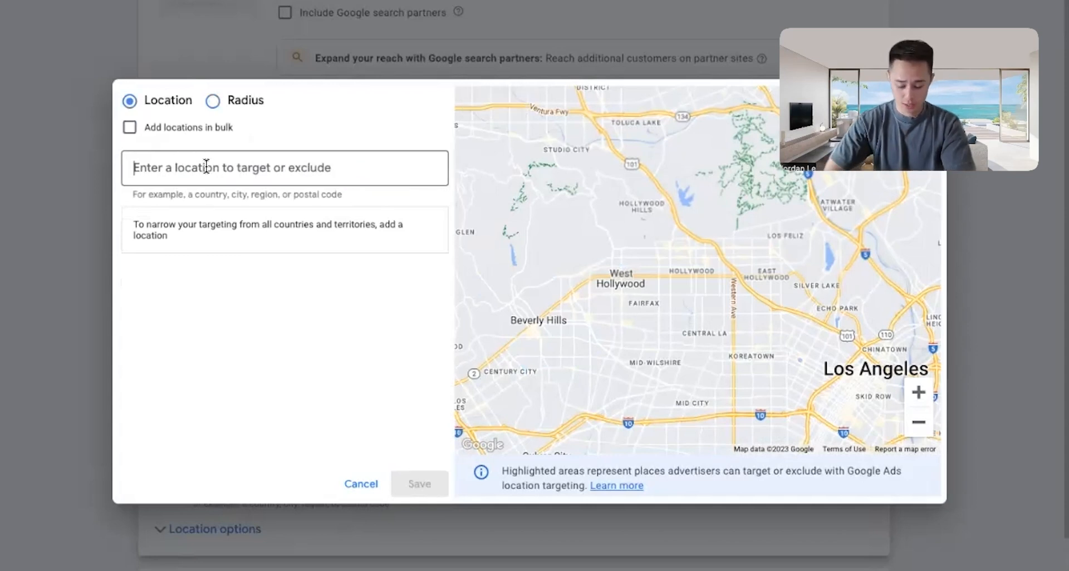
type("los angeles")
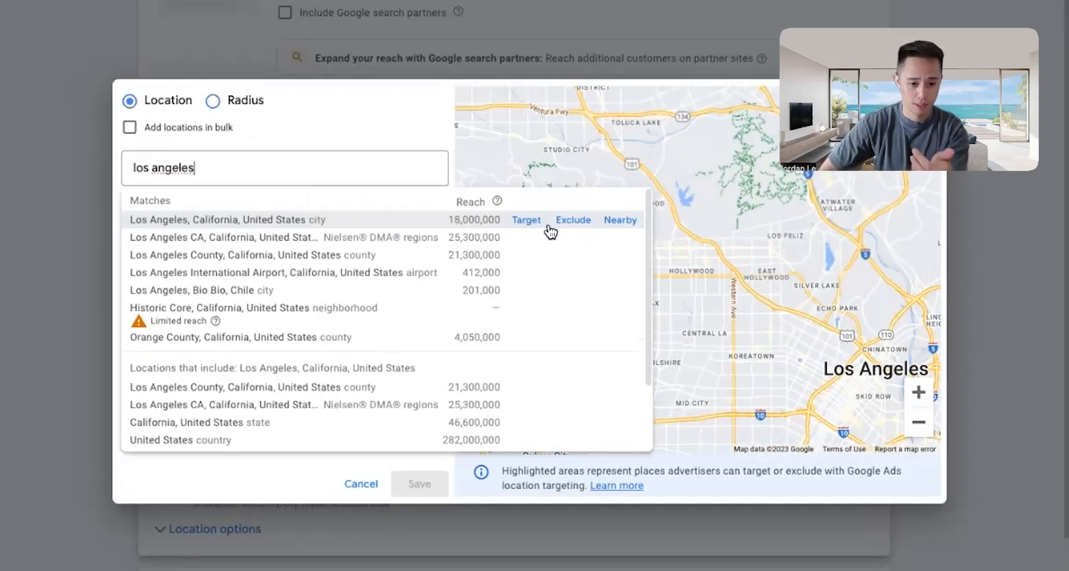
left_click(525, 221)
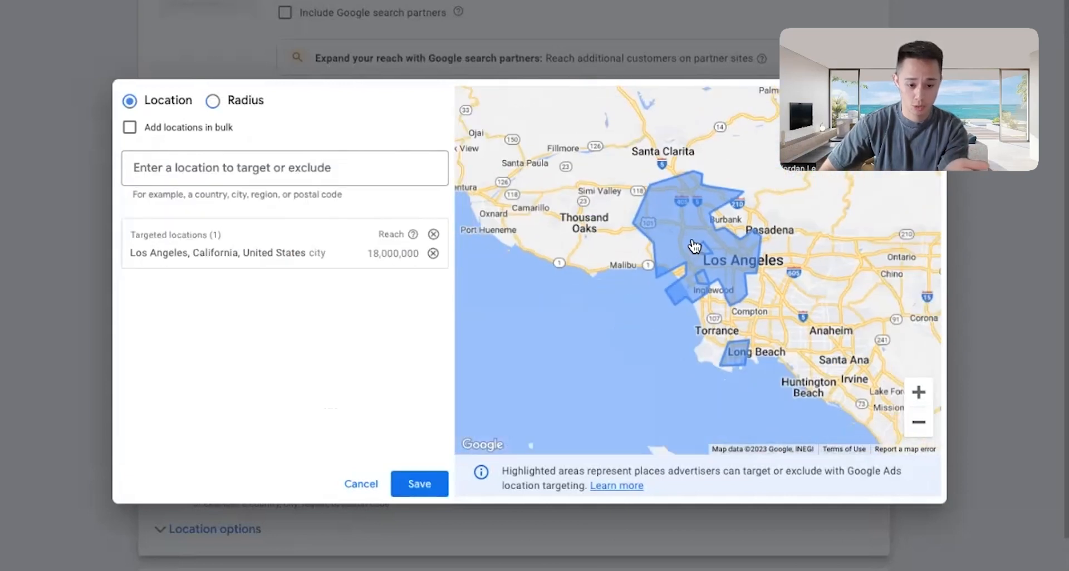
left_click(433, 254)
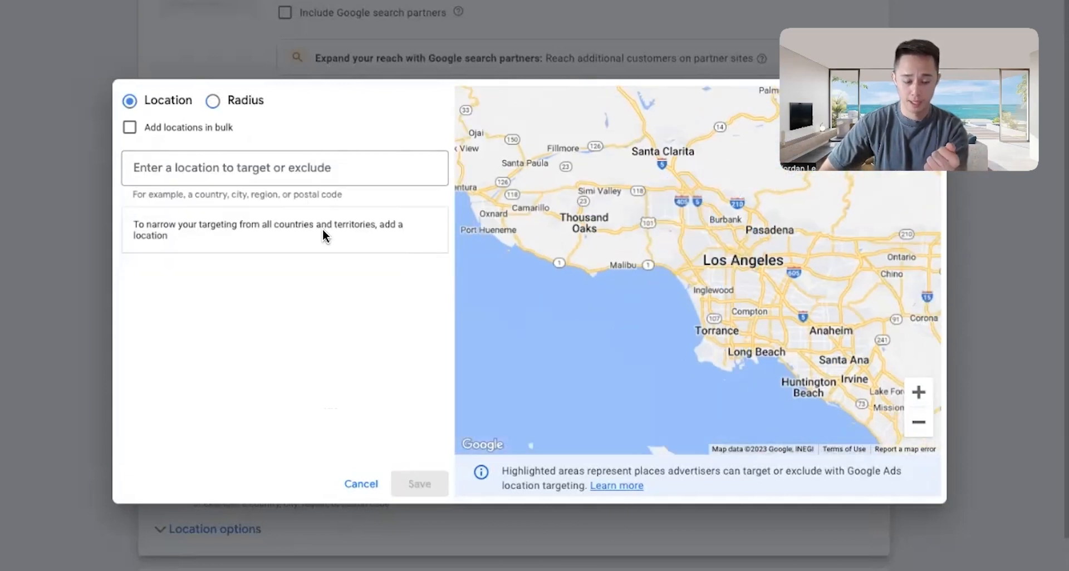
- Switch to radius targeting and target 20 mi around Long Beach, CA
left_click(226, 109)
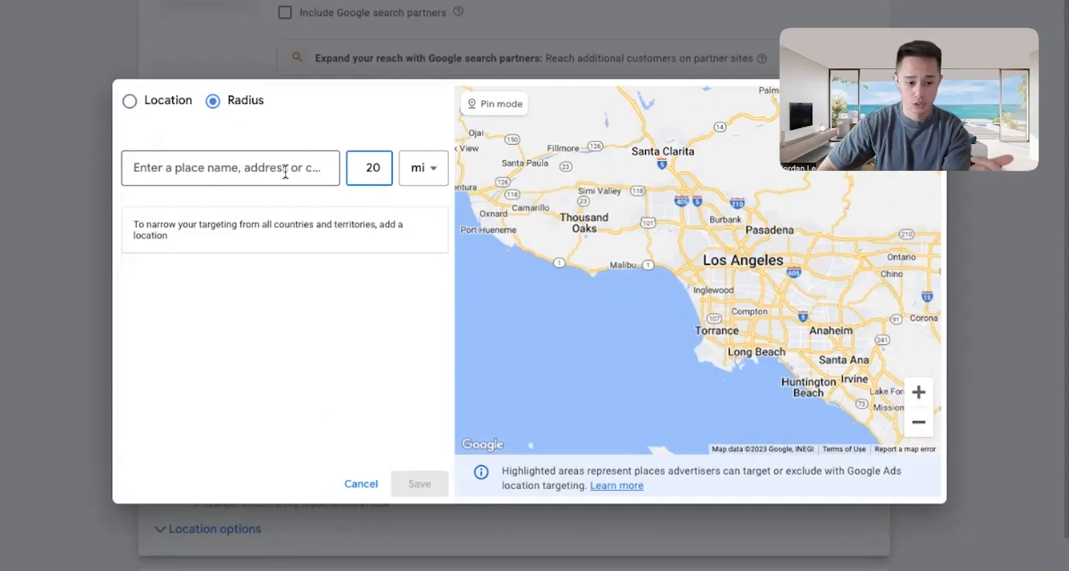
left_click(250, 170)
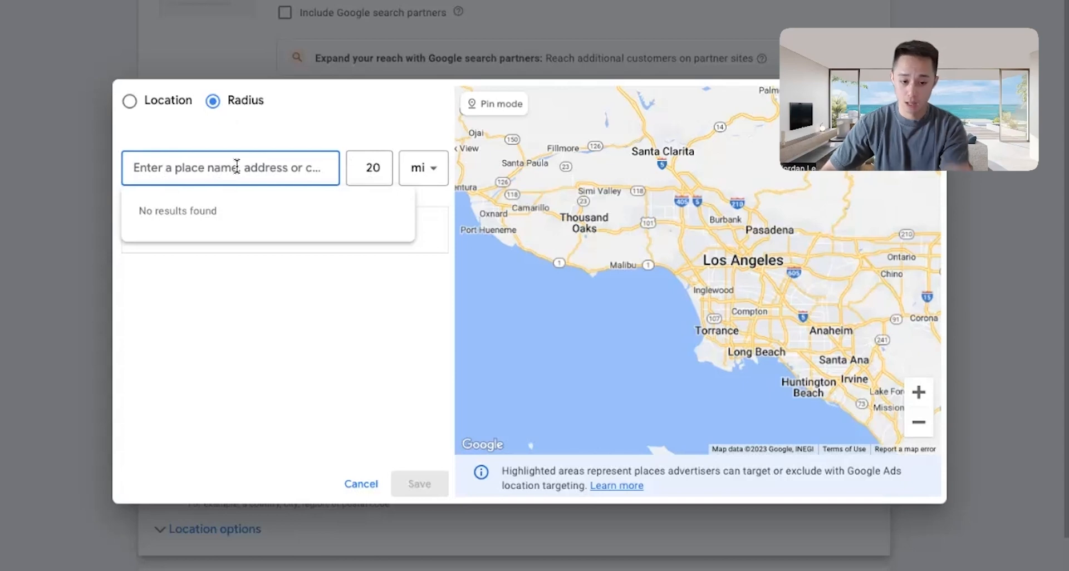
type("long beach")
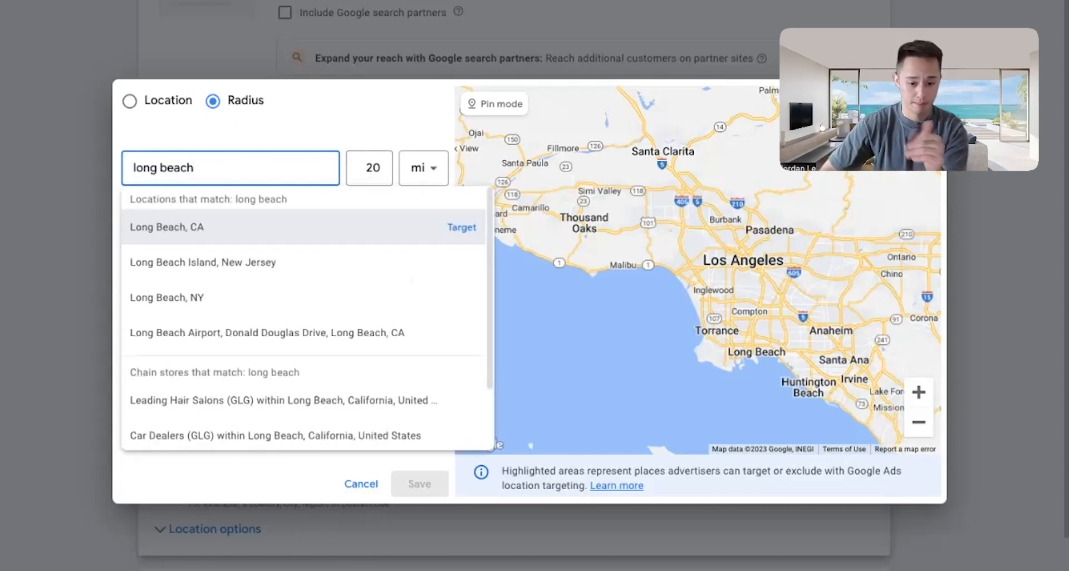
left_click(462, 228)
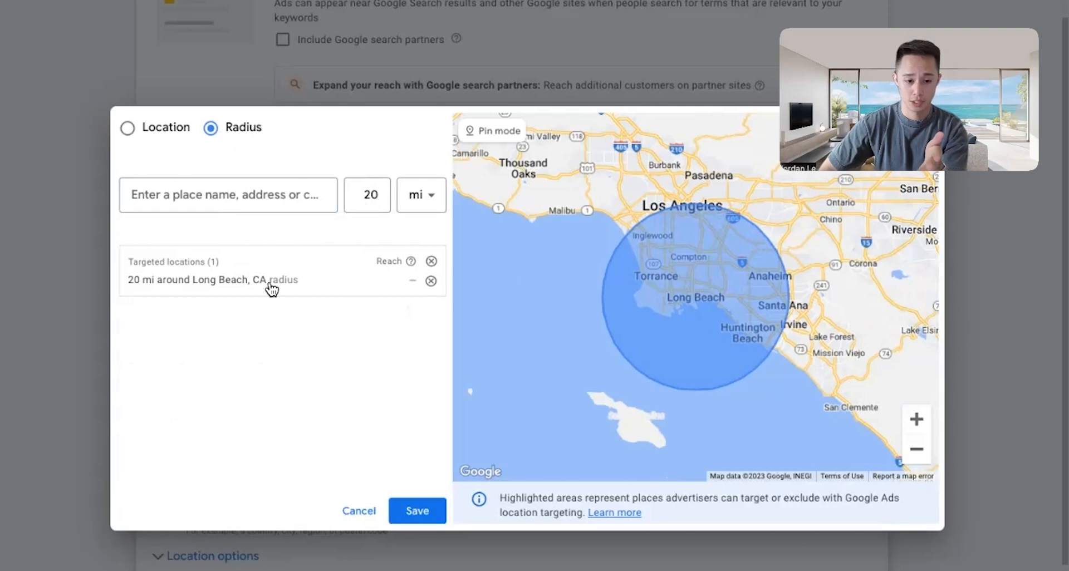
- Change the target radius around Long Beach to 10 mi
left_click(350, 287)
key("BackSpace")
type("10")
left_click(493, 372)
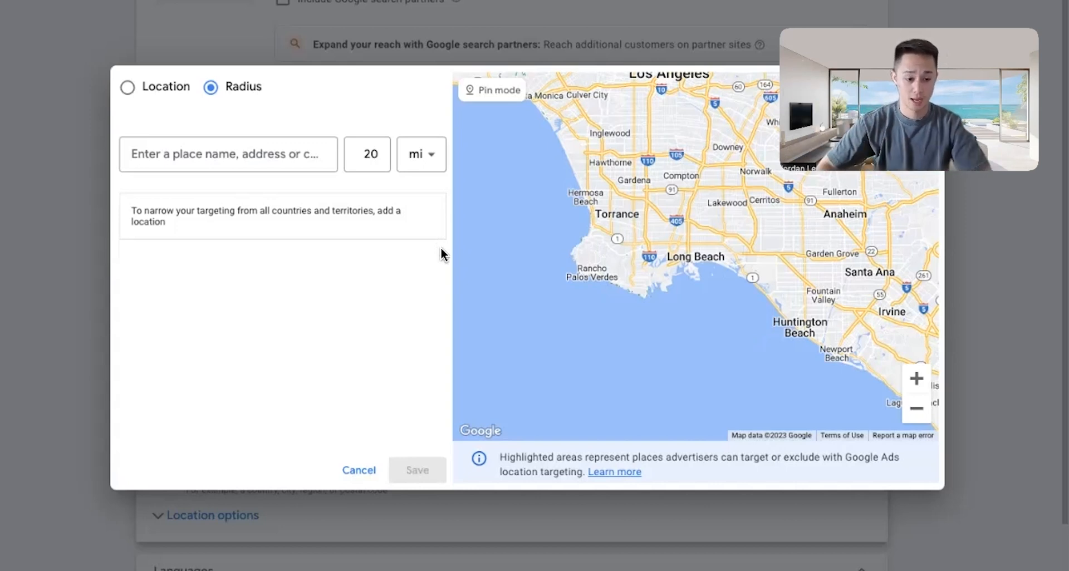
- Switch back to targeting by location and try the bulk location entry, leaving it turned off
left_click(152, 92)
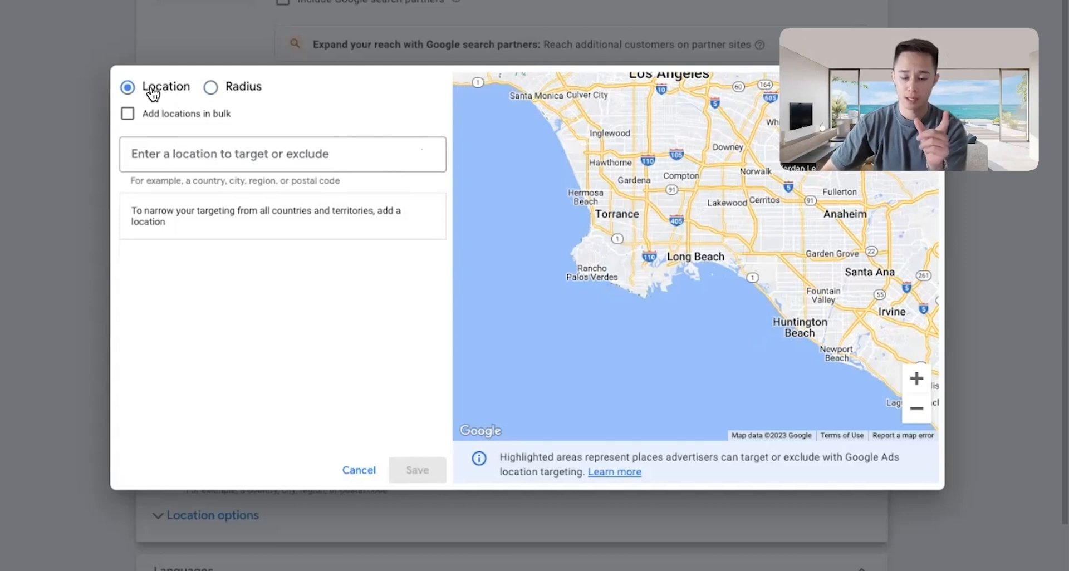
left_click(187, 115)
left_click(271, 151)
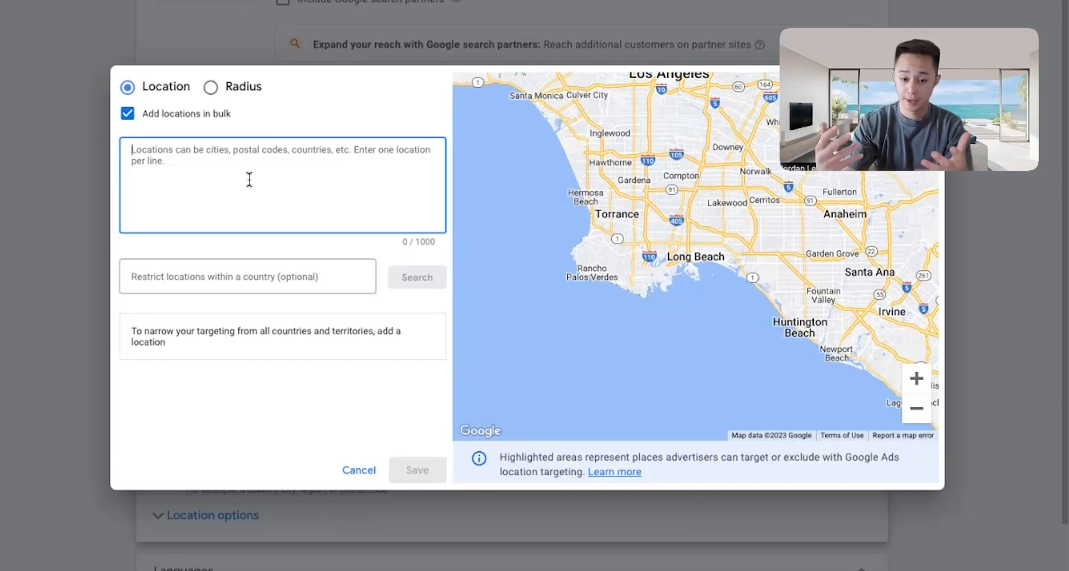
left_click(177, 114)
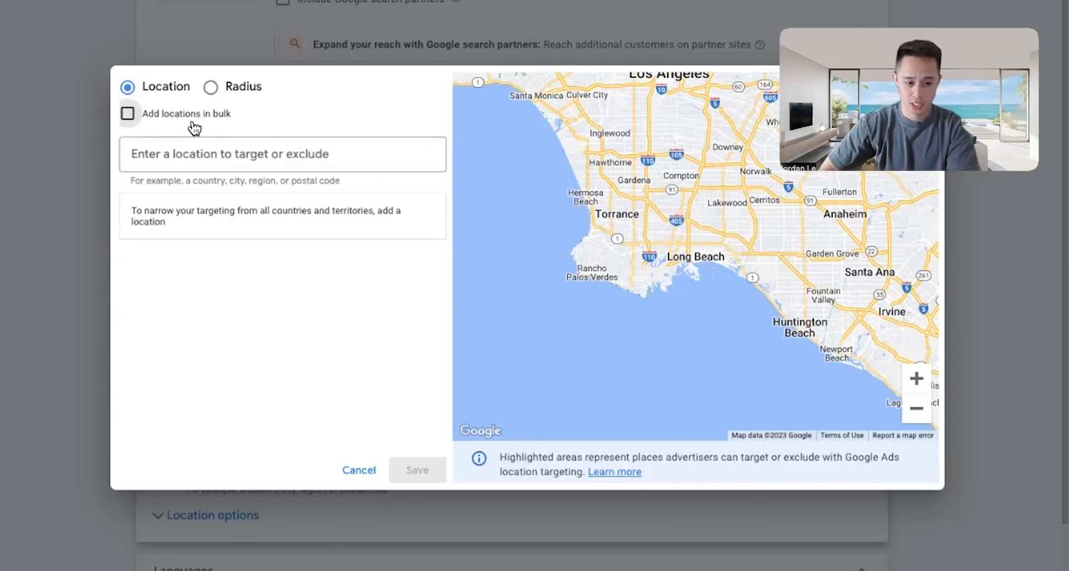
- Search for Los Angeles, target the California city, and clear it from the targeted locations
left_click(210, 151)
type("Iso angeles")
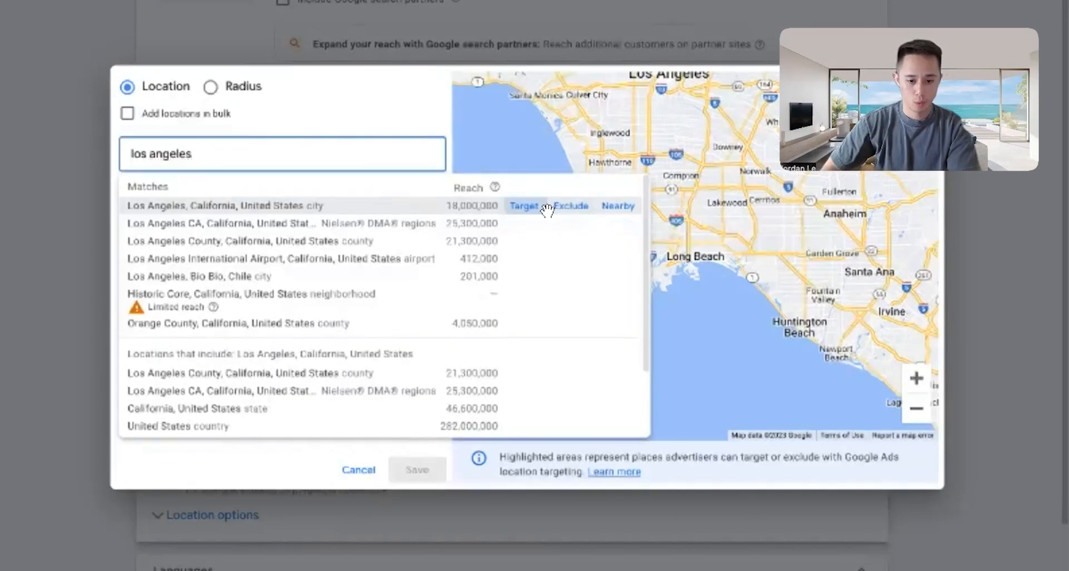
left_click(549, 210)
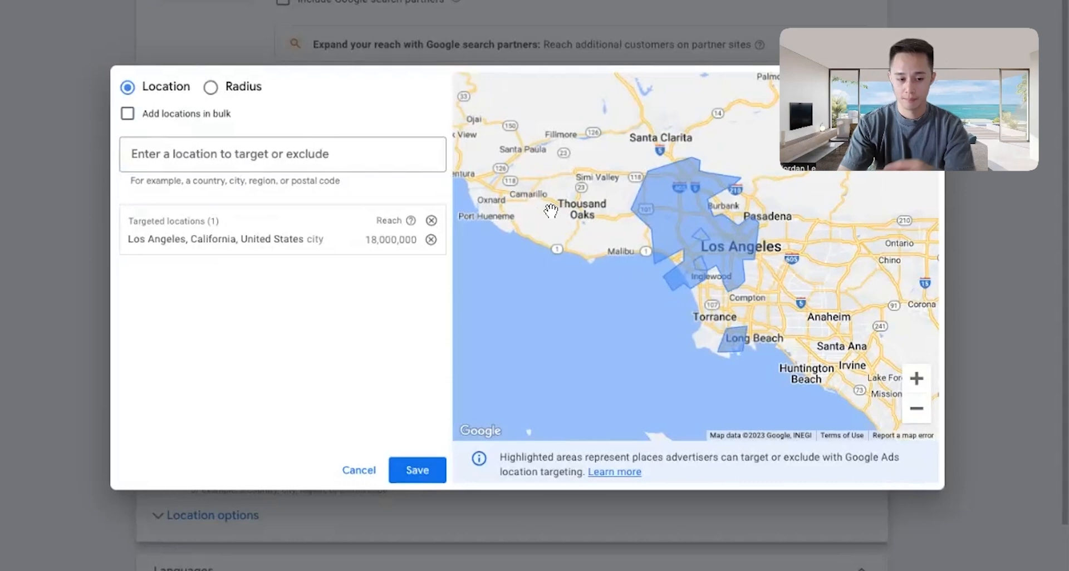
left_click(431, 240)
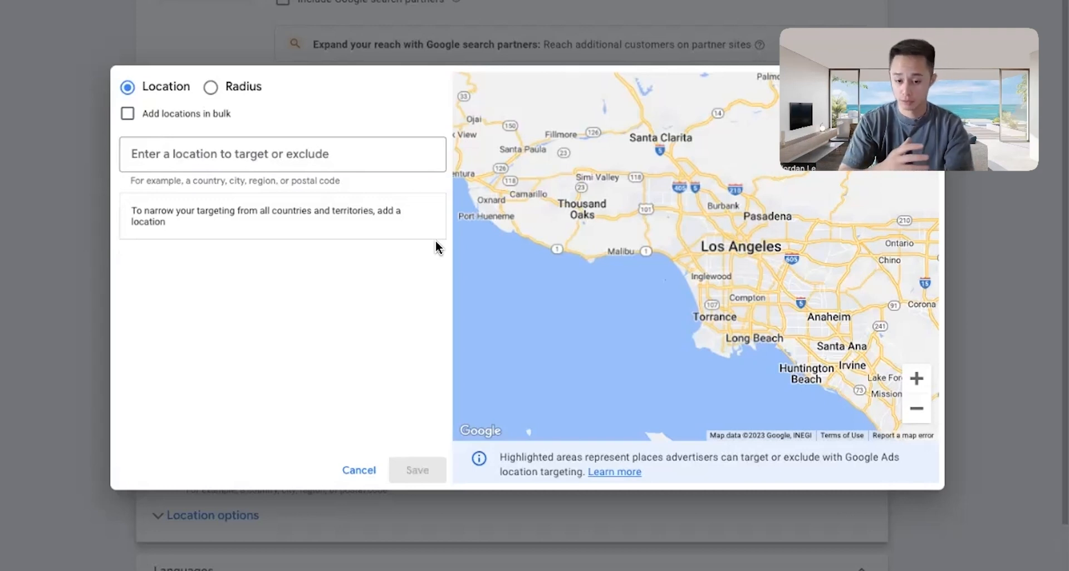
- Use radius targeting to add 20 mi around Long Beach, CA, as a targeted location
left_click(245, 88)
left_click(262, 157)
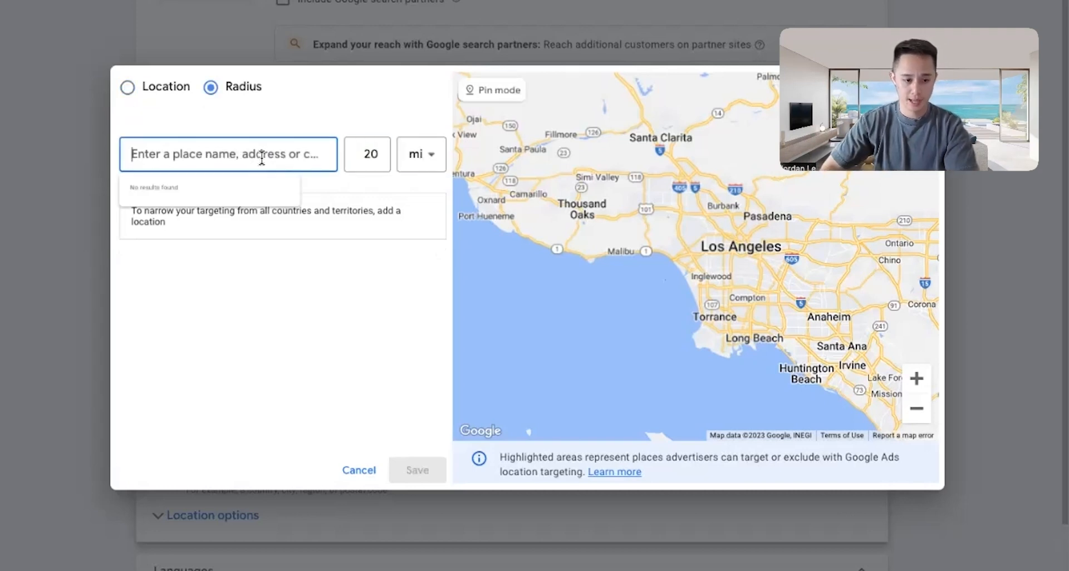
type("long beach")
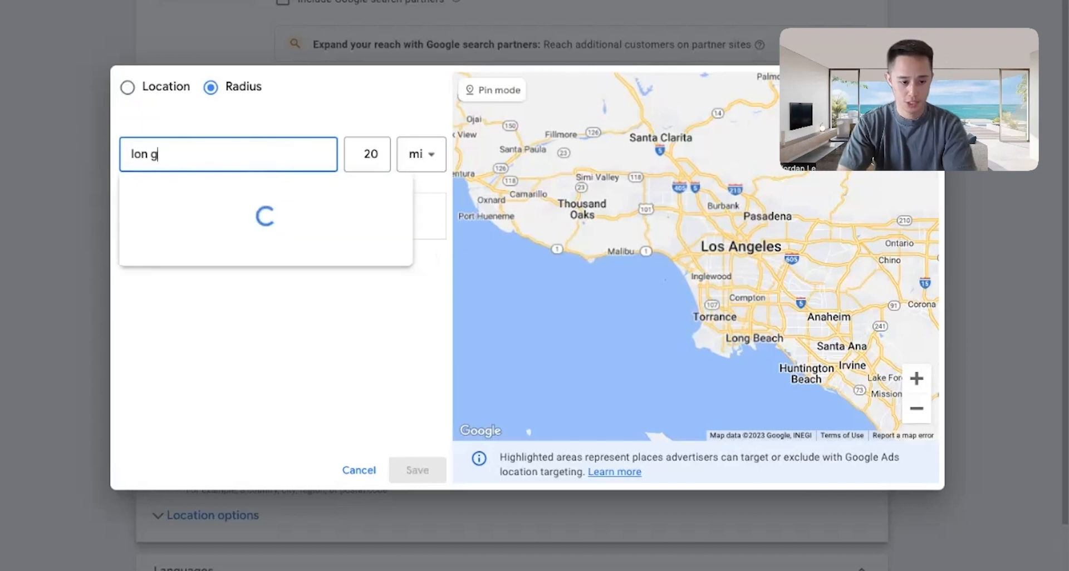
left_click(460, 214)
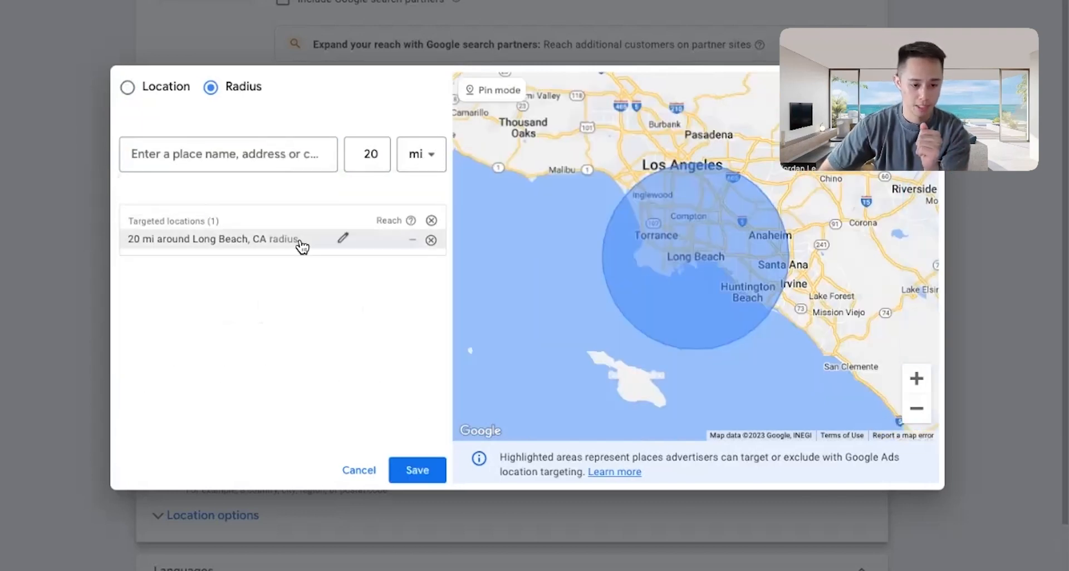
- Set the Long Beach target radius to 15 mi and save the location targeting
left_click(341, 240)
double_click(357, 280)
type("15")
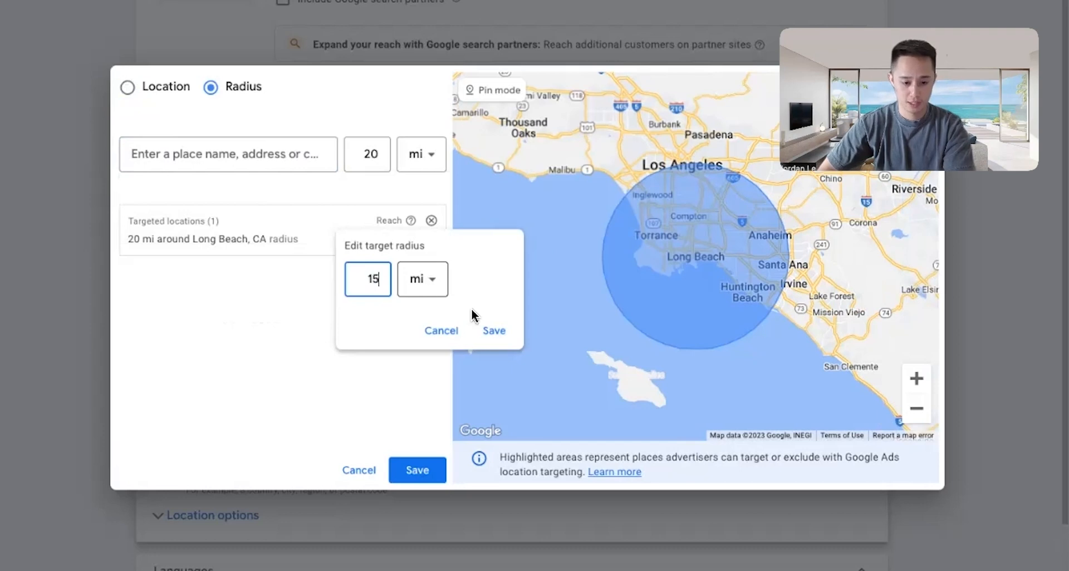
left_click(494, 328)
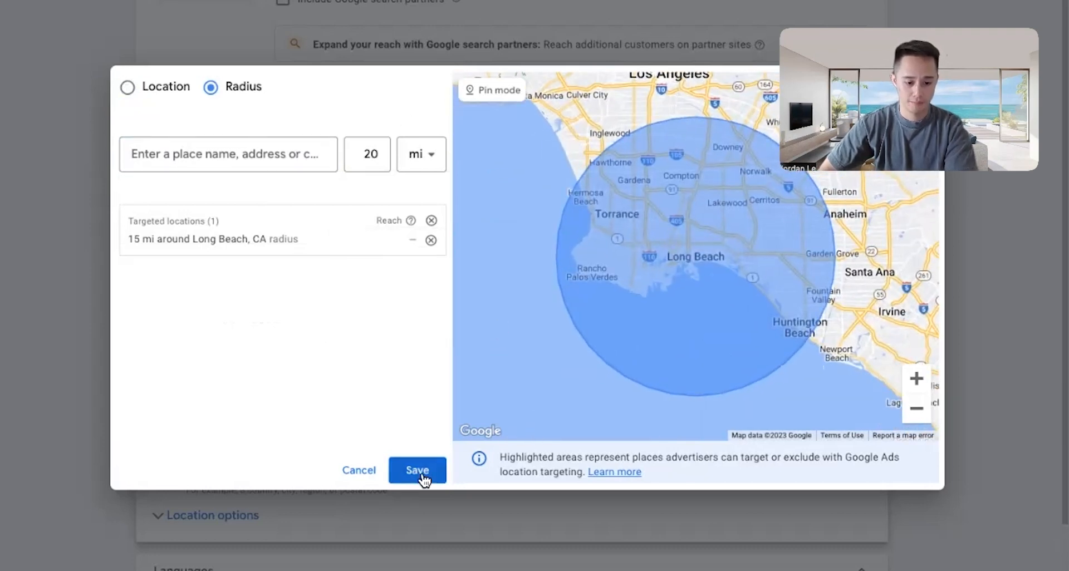
left_click(420, 472)
- Set the location options to Presence, targeting only people in or regularly in the targeted locations
scroll(27, 299, "down", 2)
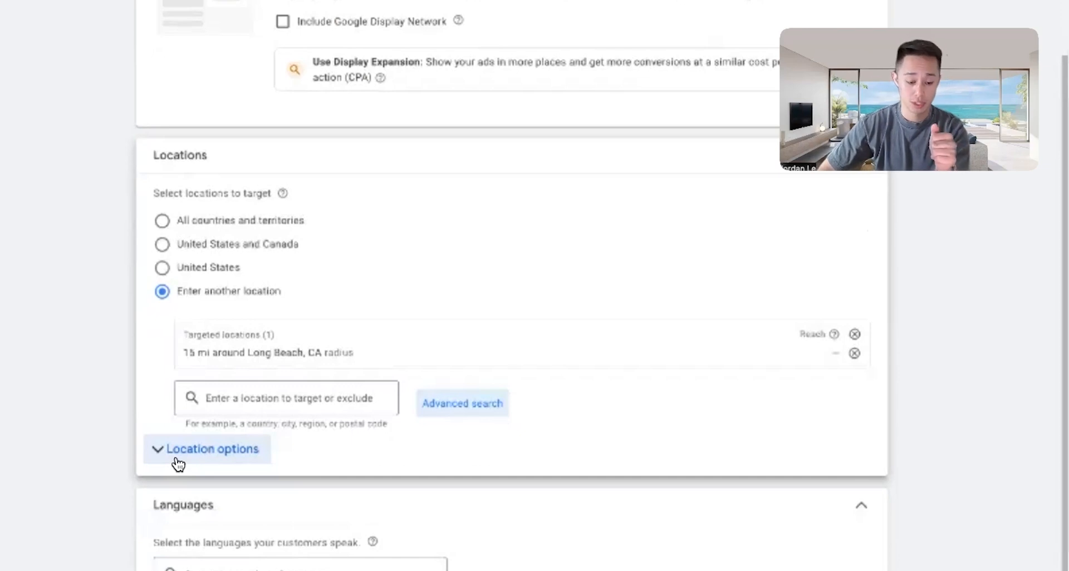
left_click(178, 465)
scroll(278, 446, "down", 2)
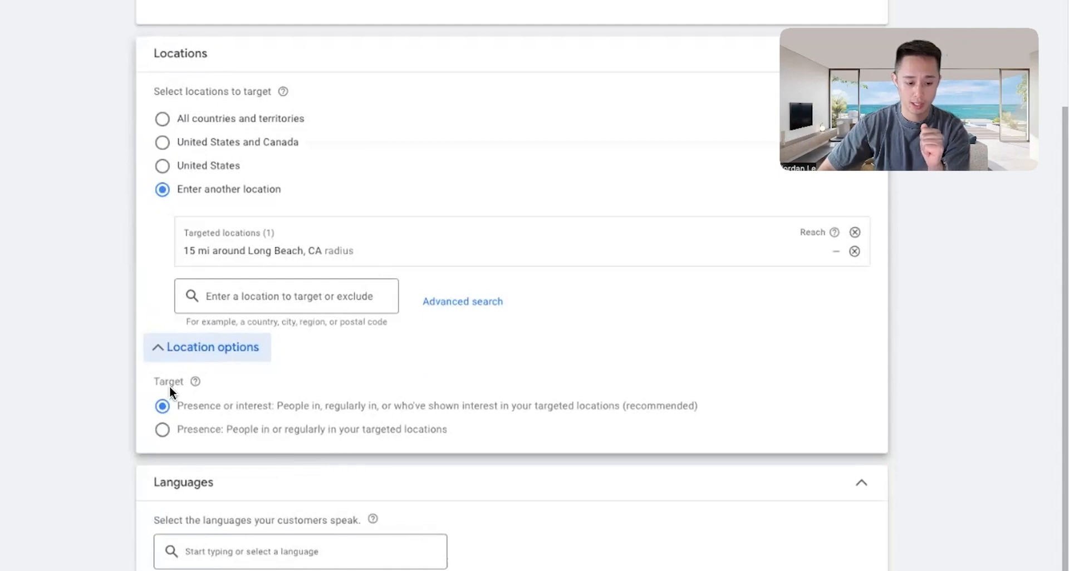
left_click(223, 437)
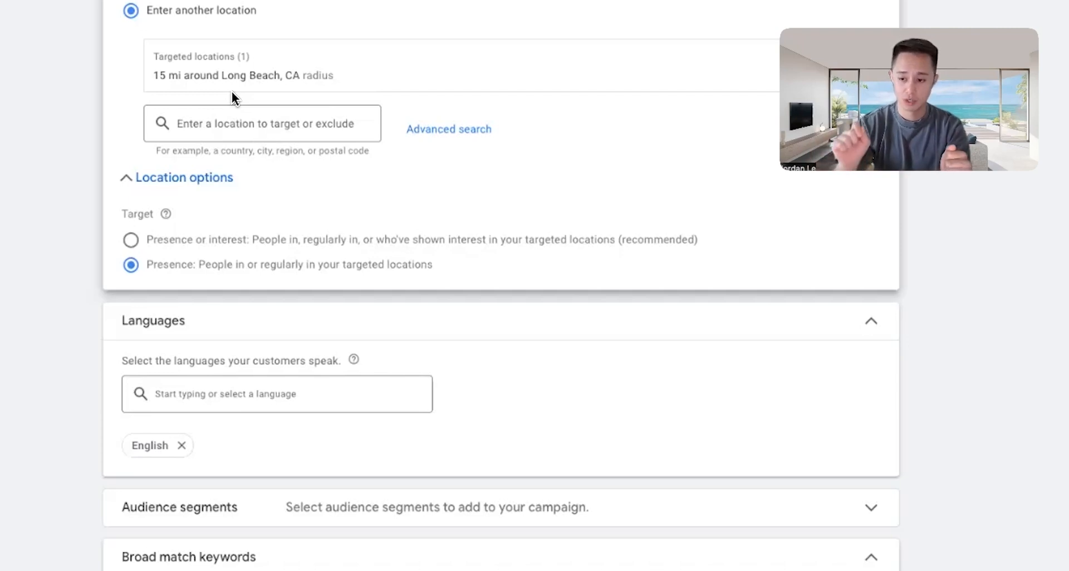
- Review the remaining campaign settings, including languages, broad match keywords and the ad rotation options
scroll(231, 92, "up", 3)
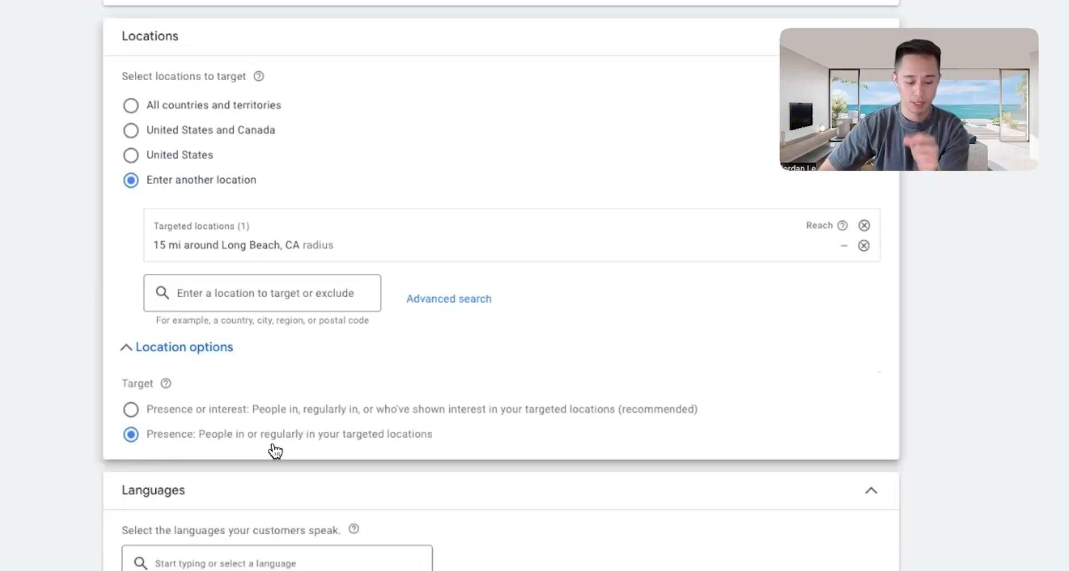
scroll(559, 451, "down", 7)
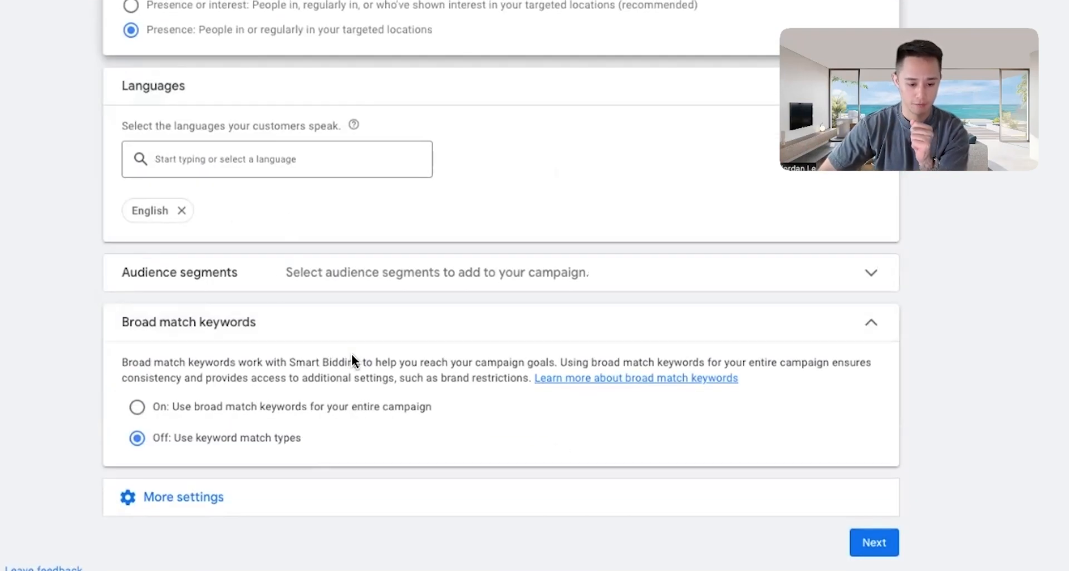
left_click(183, 495)
scroll(183, 495, "down", 3)
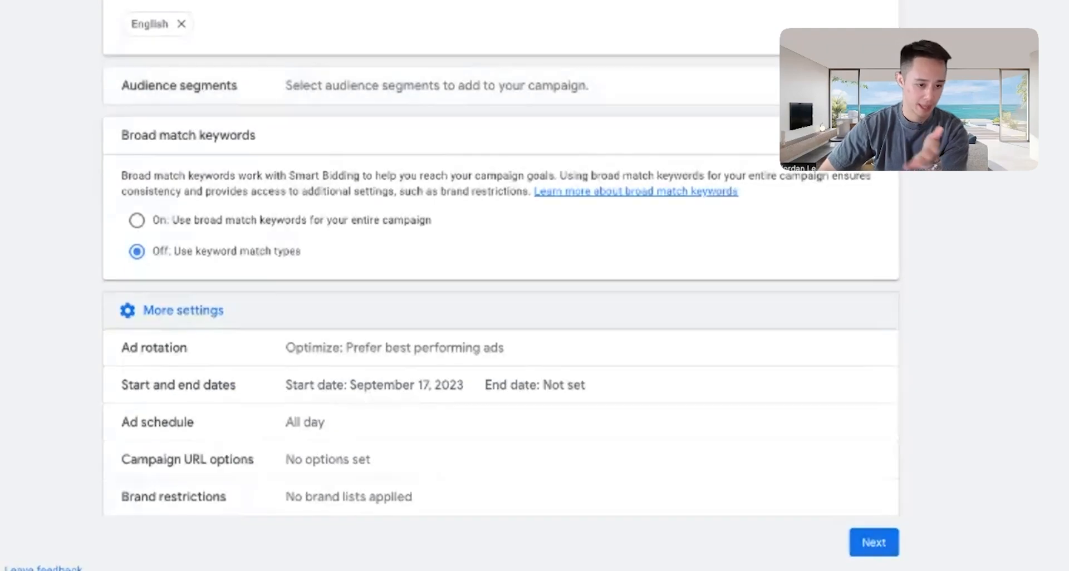
scroll(236, 167, "up", 2)
left_click(236, 102)
left_click(116, 154)
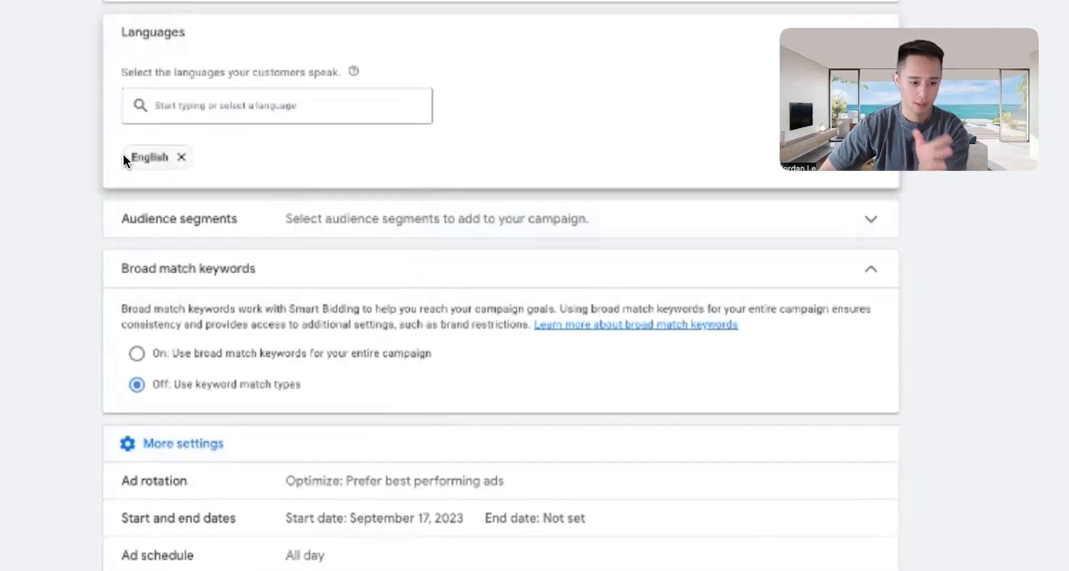
left_click(595, 485)
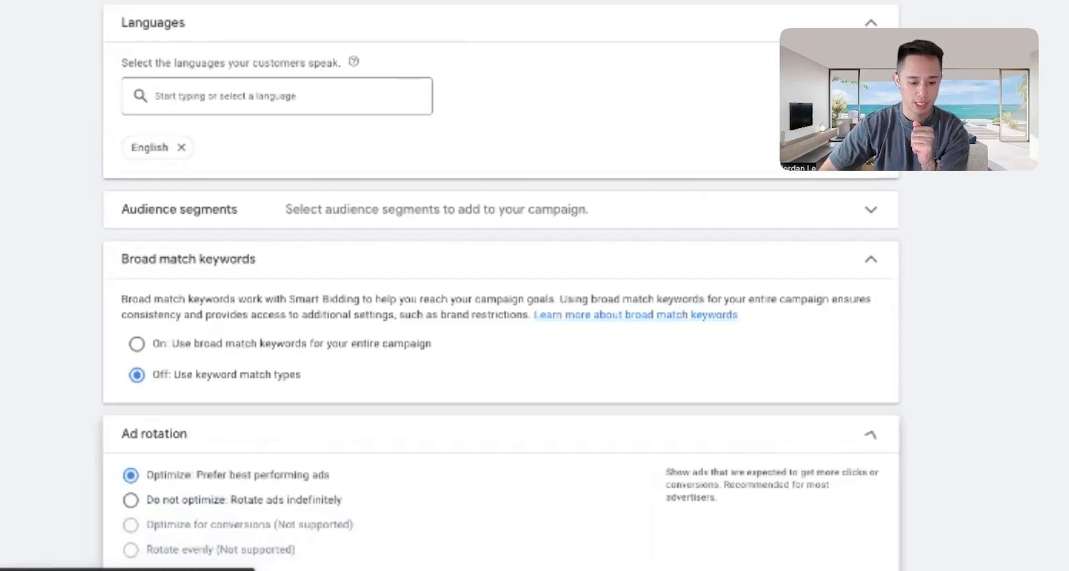
scroll(595, 367, "down", 2)
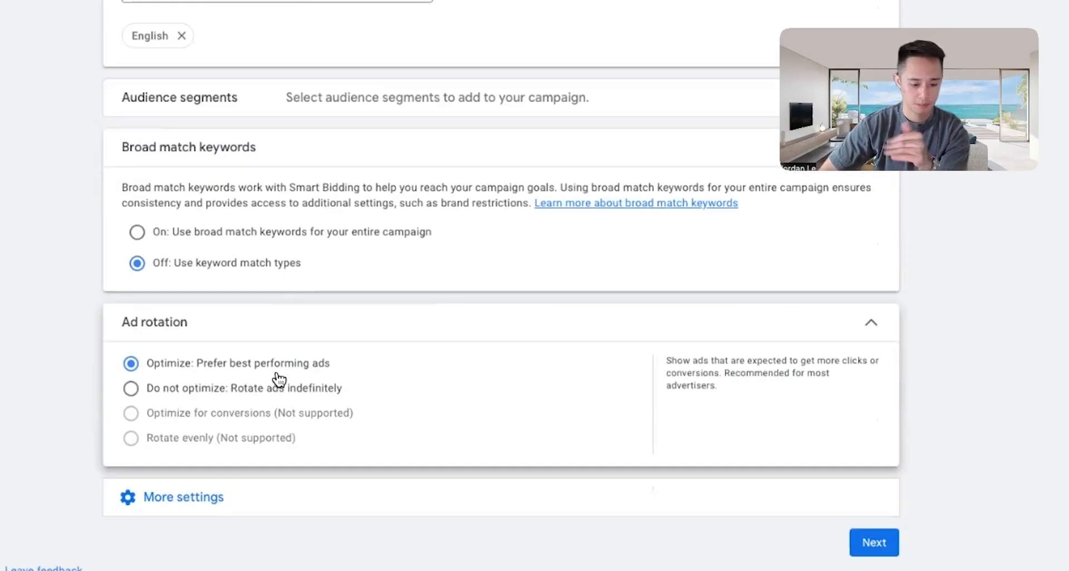
left_click(887, 332)
- Expand the additional campaign settings and open the ad schedule for editing
left_click(779, 497)
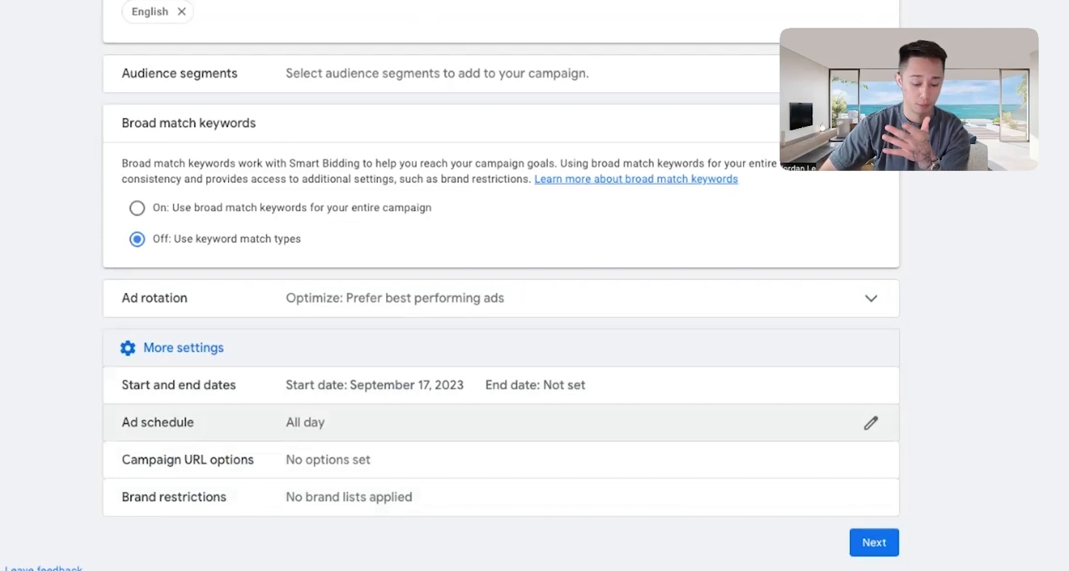
left_click(501, 423)
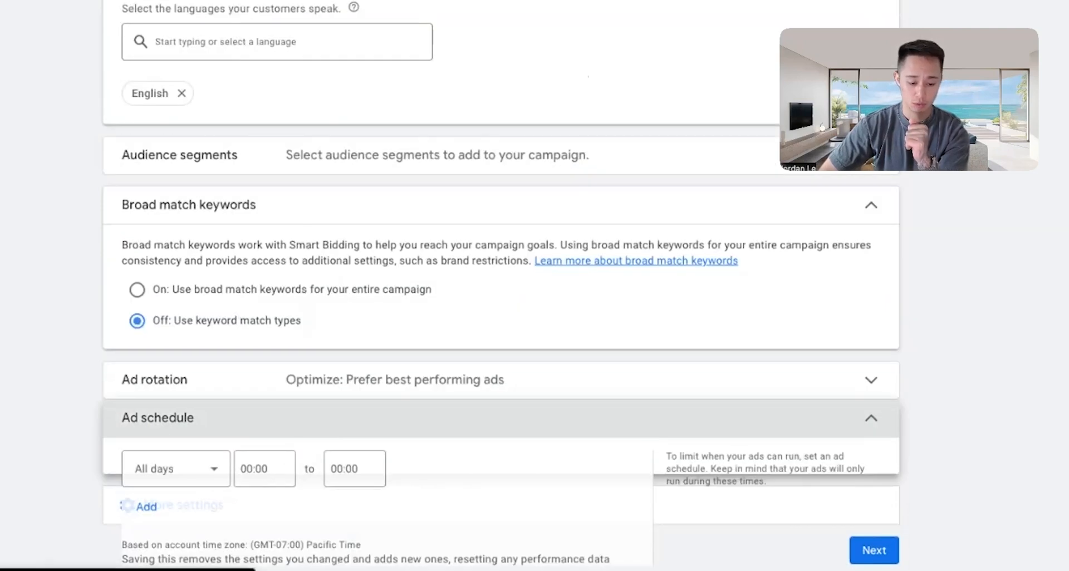
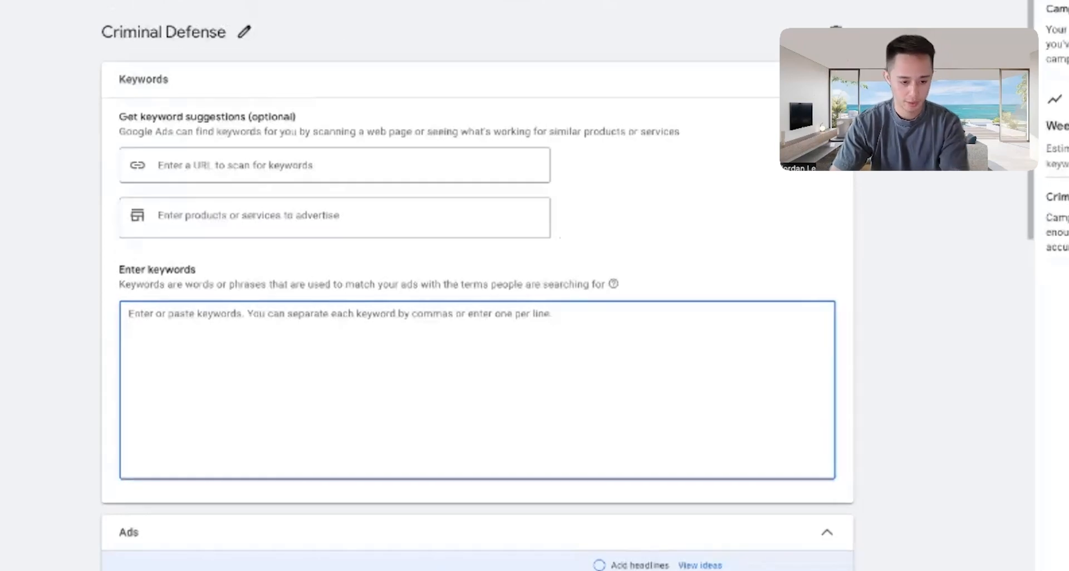
- Enter the phrase match keyword "criminal defense lawyer near me" for the Criminal Defense ad group
type("\"criminal defense lawyer near me")
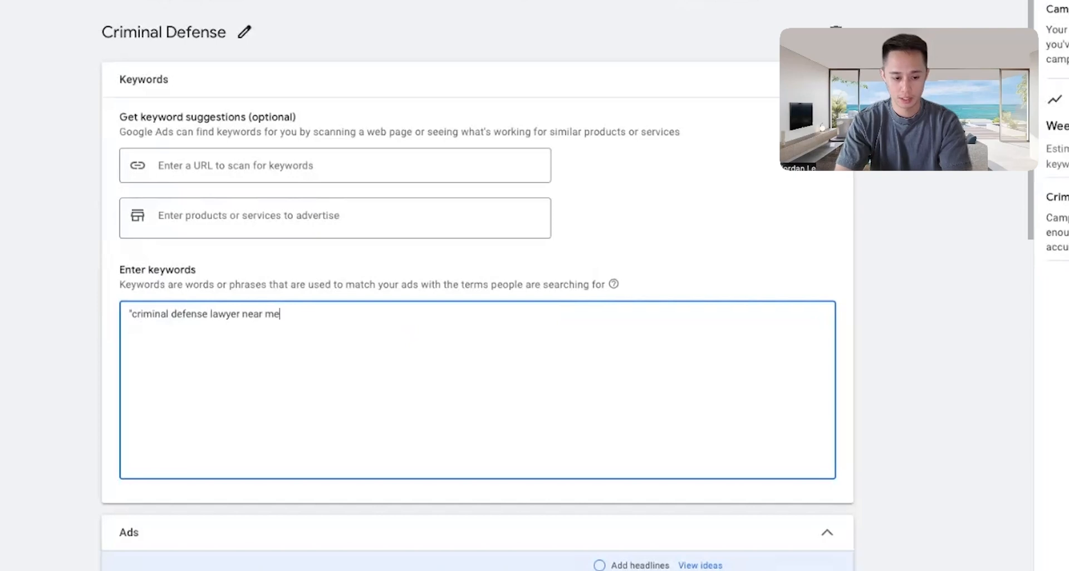
type("\"")
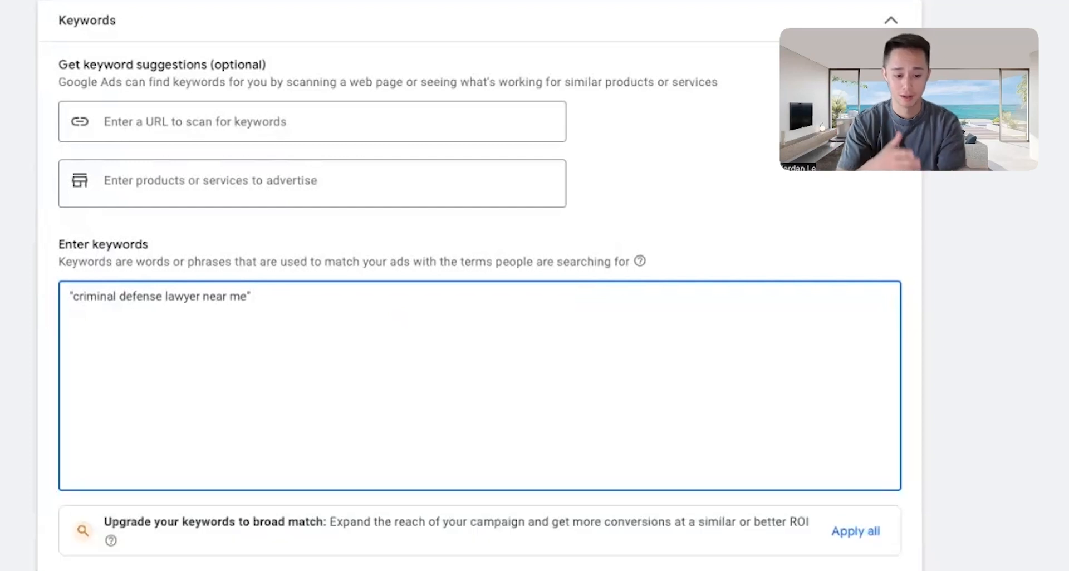
- Try a second phrase match keyword, "top 10 defense lawyer in USA", and remove it again
key("Return")
type("\"")
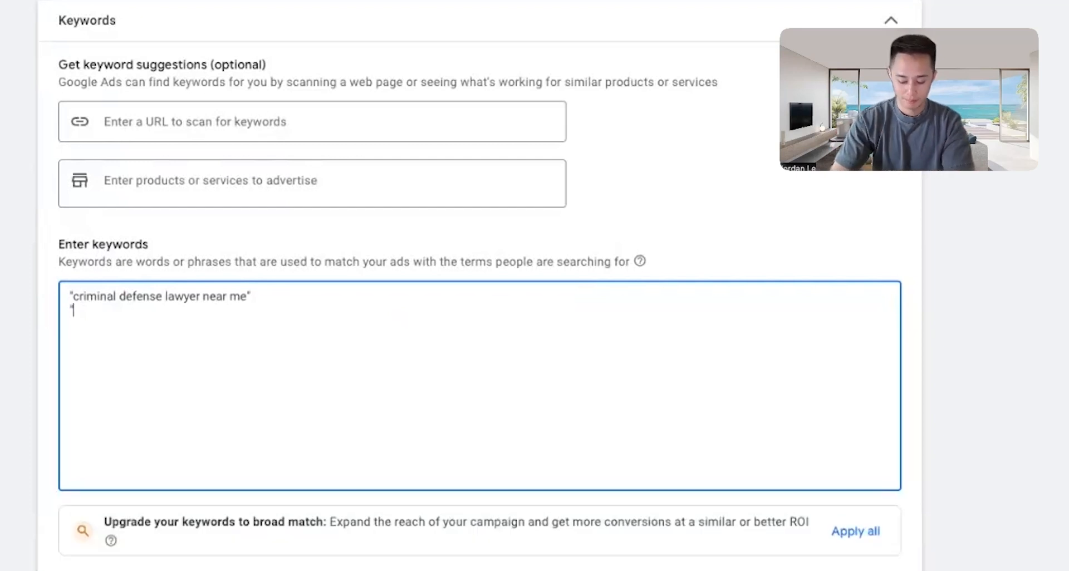
type("top 1")
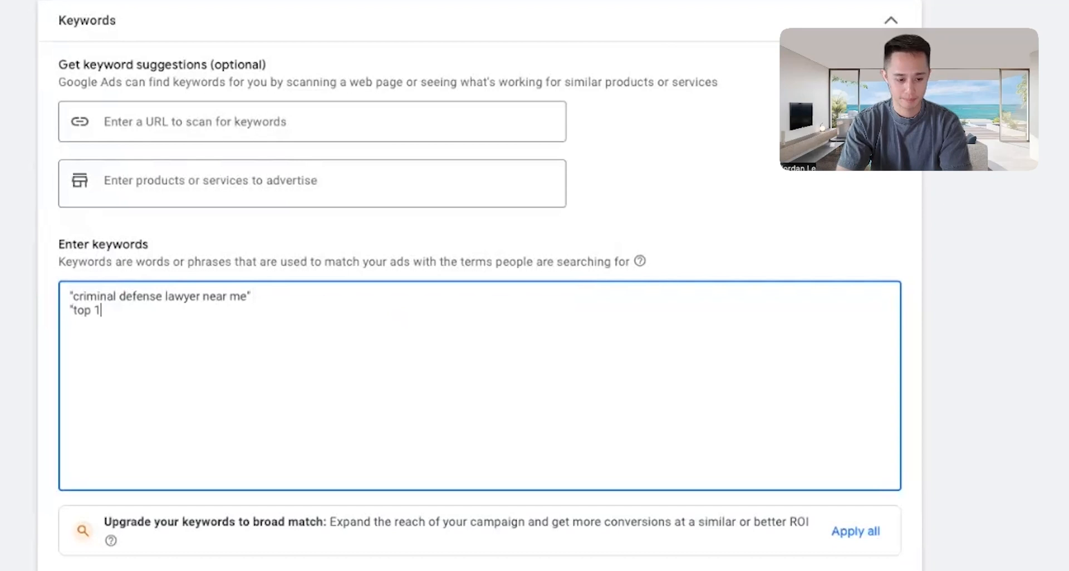
type("0 defense lawyer in USA\"")
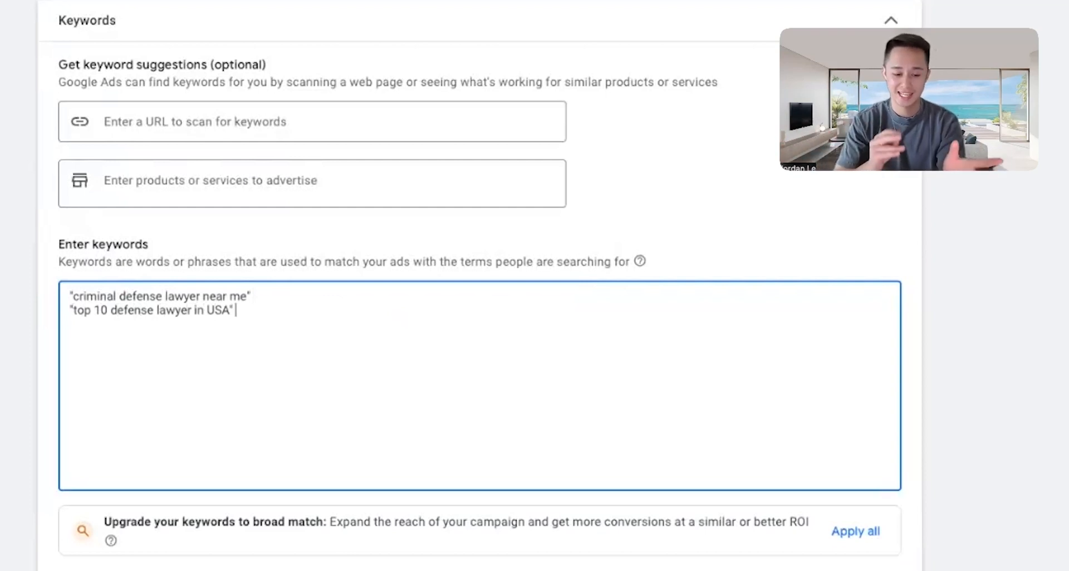
left_click_drag(251, 306, 8, 312)
key("BackSpace")
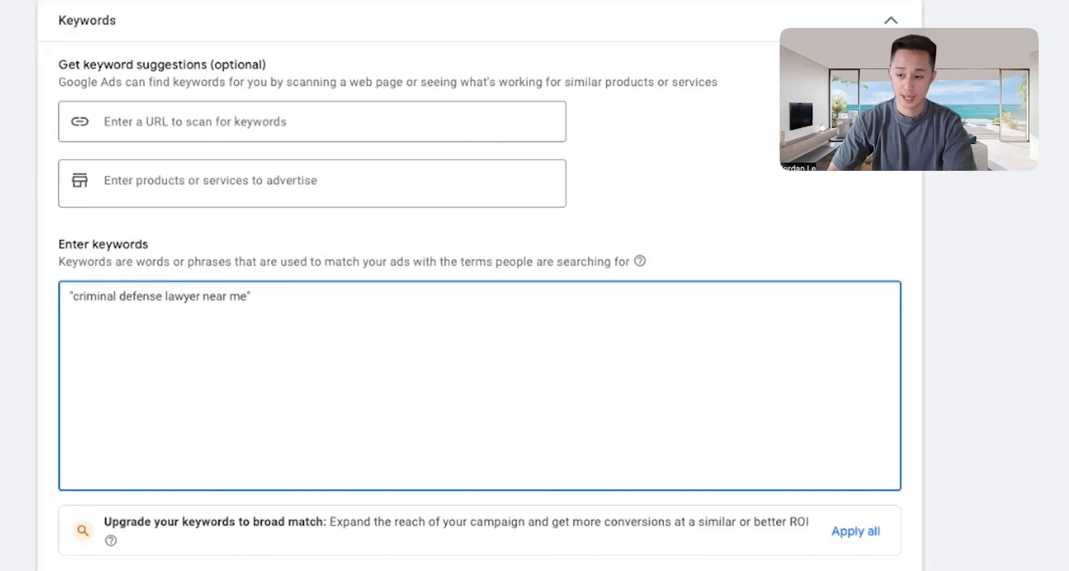
- Add the exact match keyword [criminal defense lawyer near me] and, below it, the broad match keyword criminal defense lawyer near me
type("[criminal")
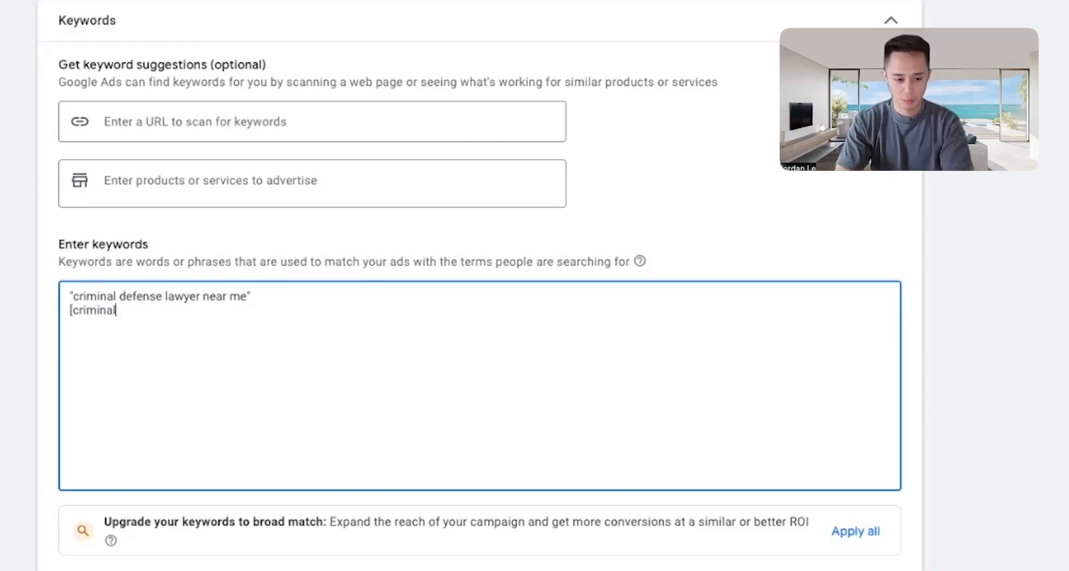
type(" defense lawyer near me]")
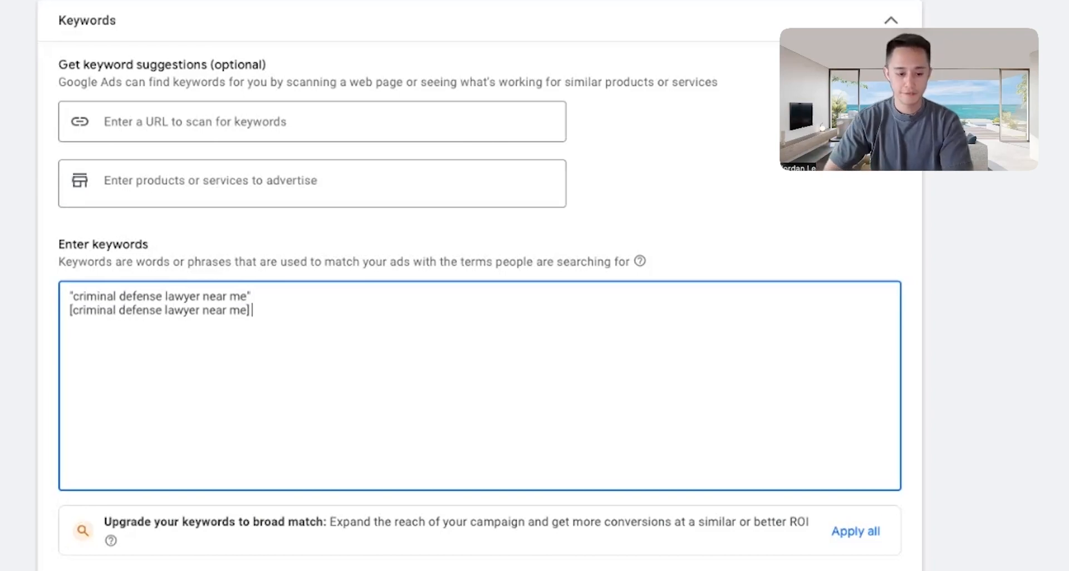
left_click_drag(262, 305, 241, 315)
left_click(258, 296)
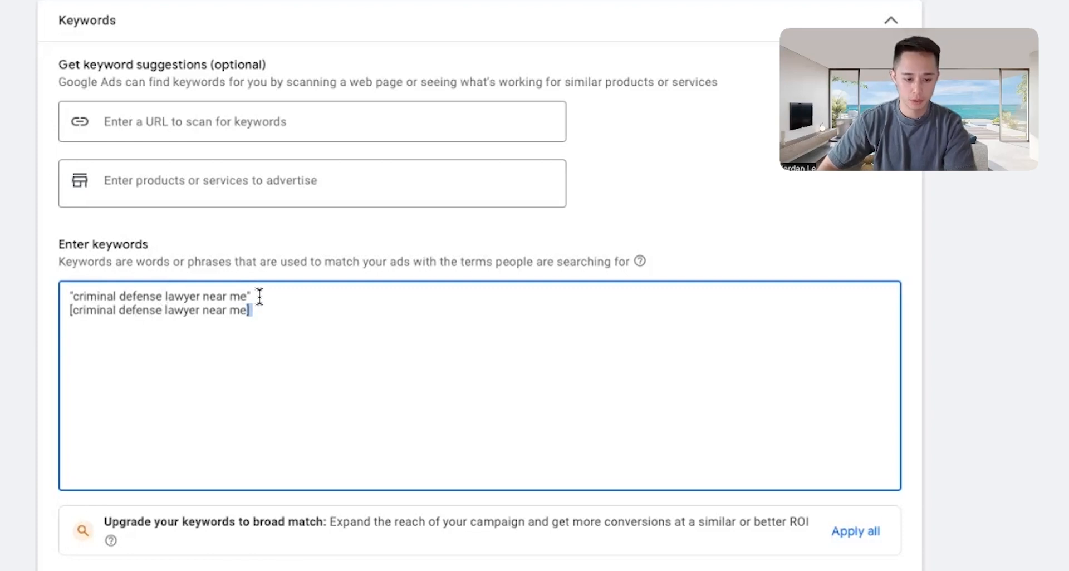
left_click_drag(243, 338, 14, 338)
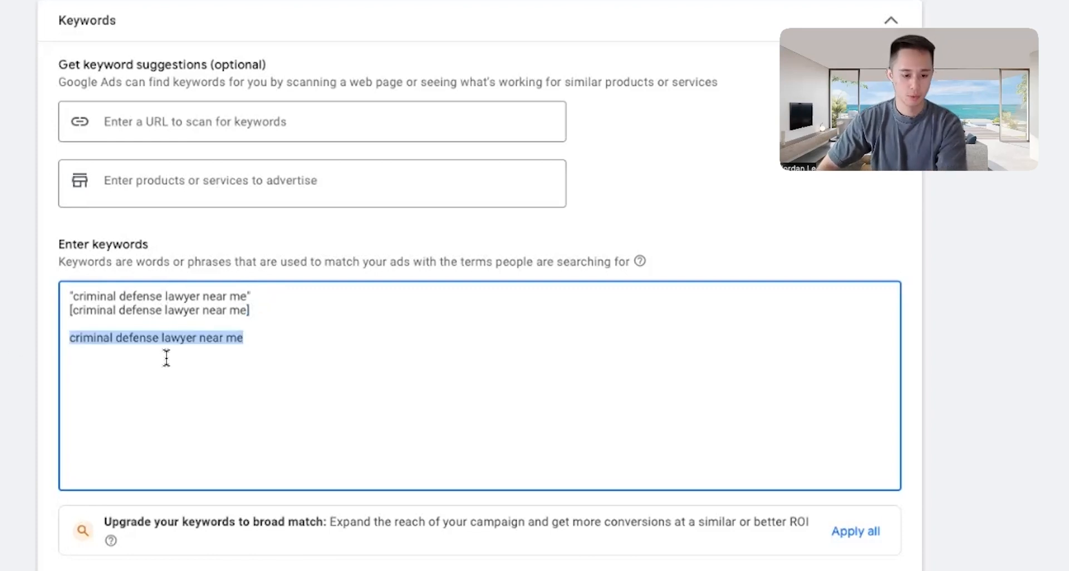
left_click(166, 358)
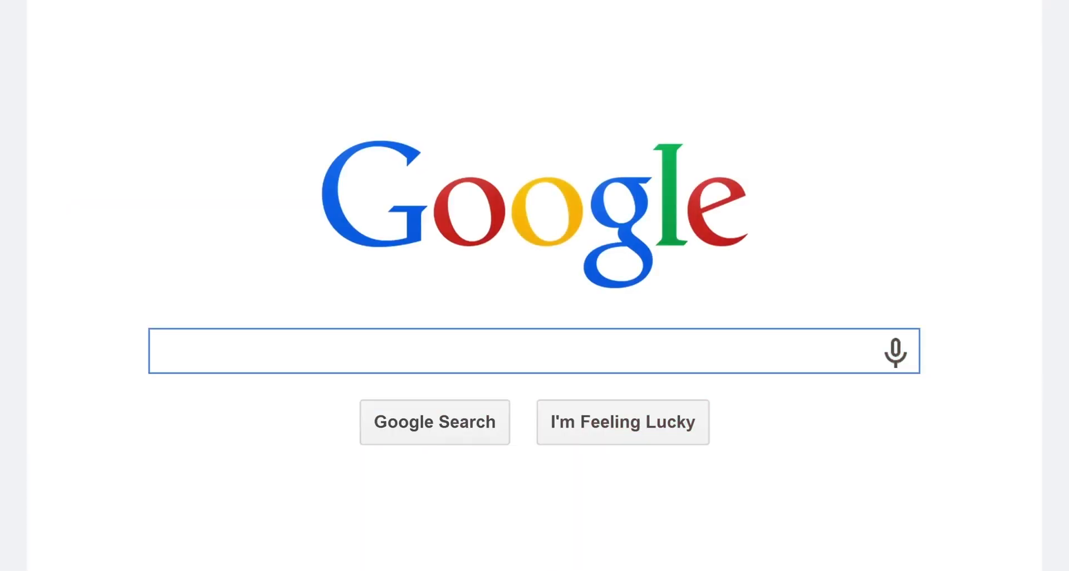
type("ADVERTISI")
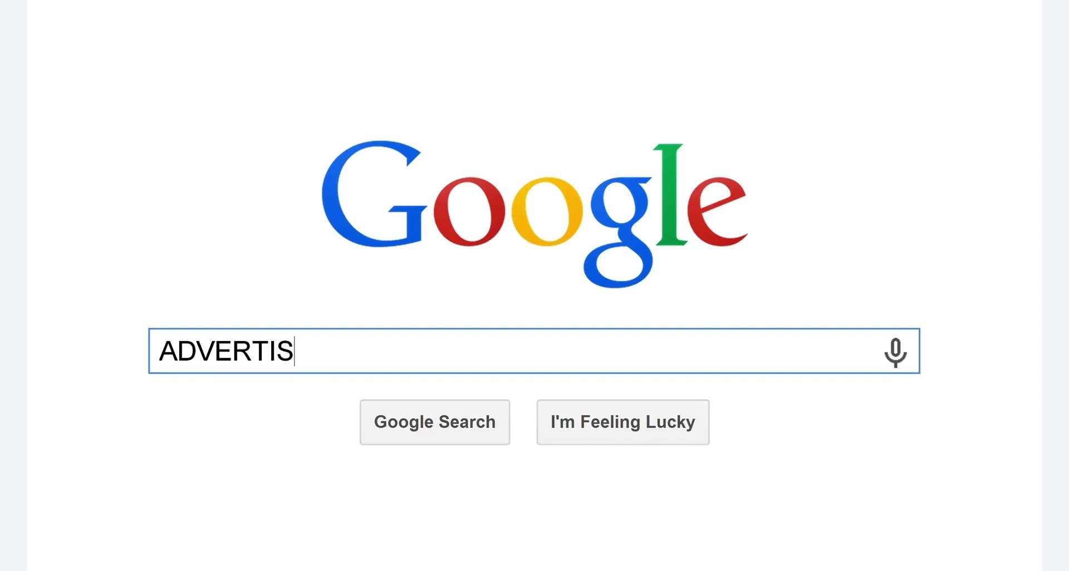
type("NG")
key("Tab")
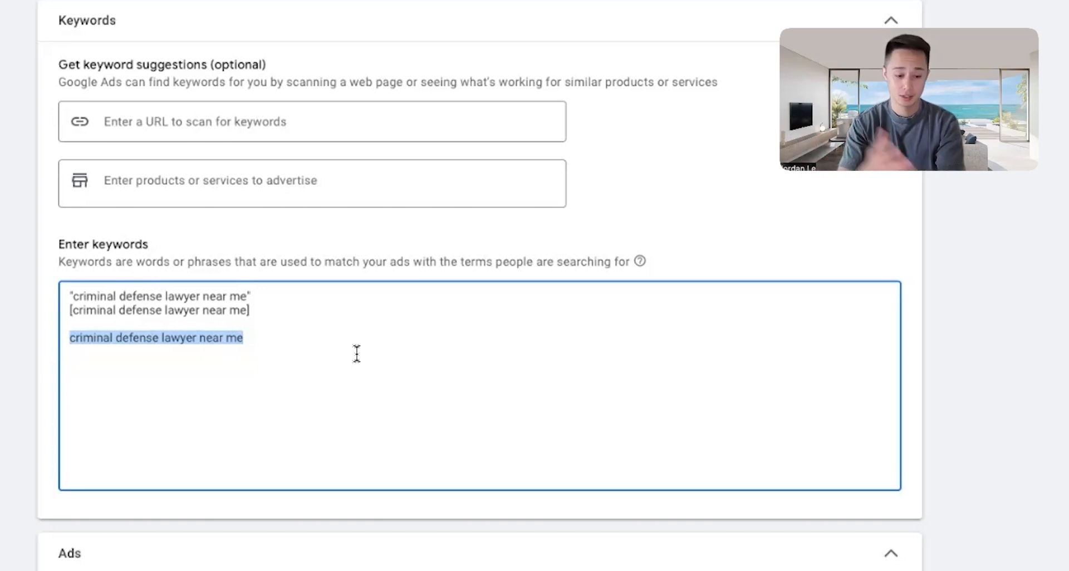
- Delete the broad match keyword and insert blank lines between the phrase match and exact match keywords
key("BackSpace")
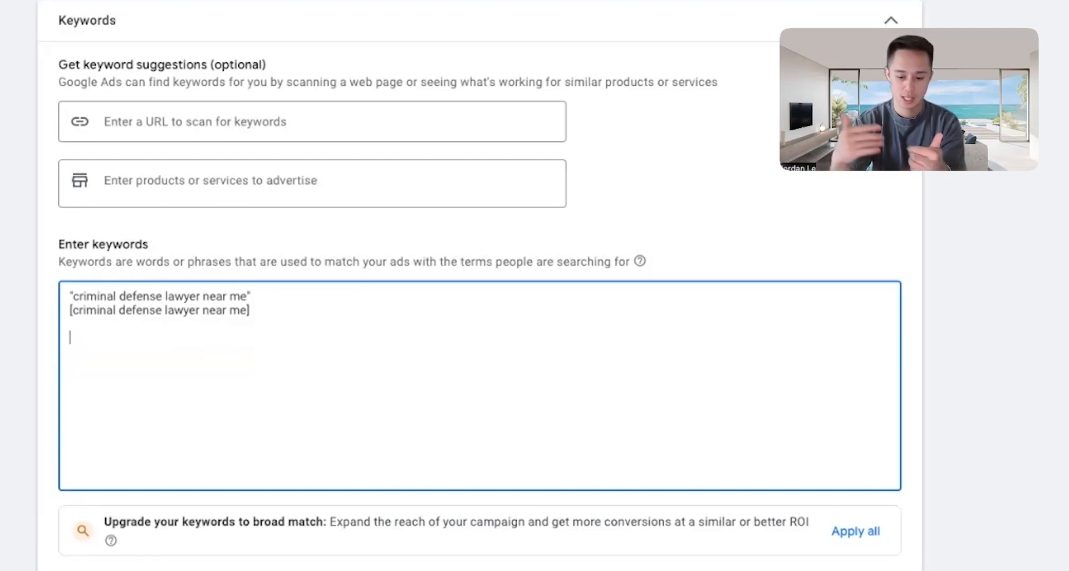
mouse_move(254, 310)
left_mouse_down()
mouse_move(210, 318)
mouse_move(291, 297)
mouse_move(263, 298)
left_mouse_up()
key("Return")
left_click(262, 298)
left_click(68, 296)
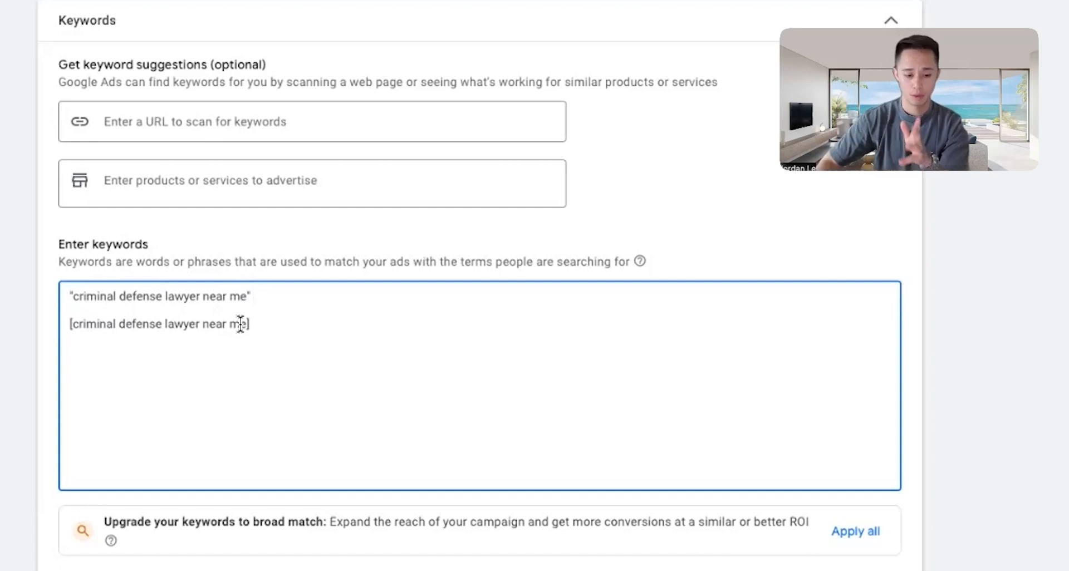
left_click(275, 300)
key("Return")
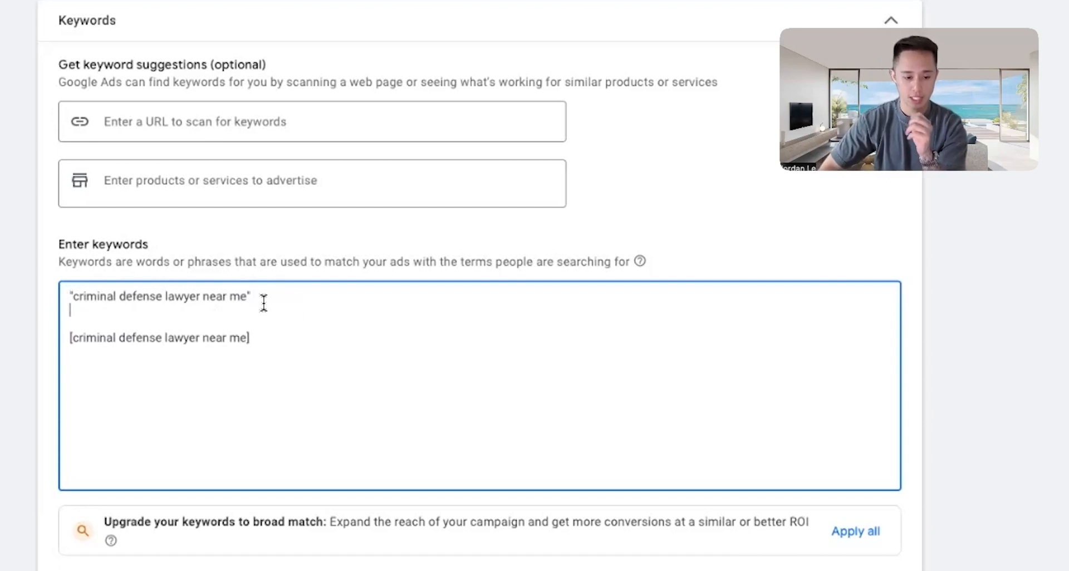
- Replace the phrase match keyword with the shorter "criminal defense lawyer", keeping the quotation marks
left_click_drag(246, 296, 72, 301)
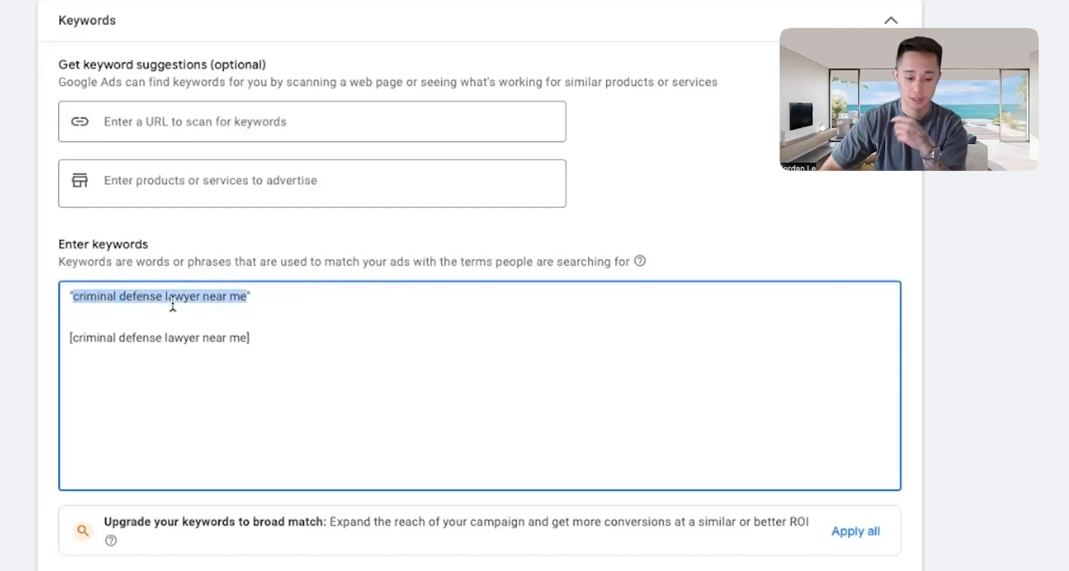
left_click(245, 299)
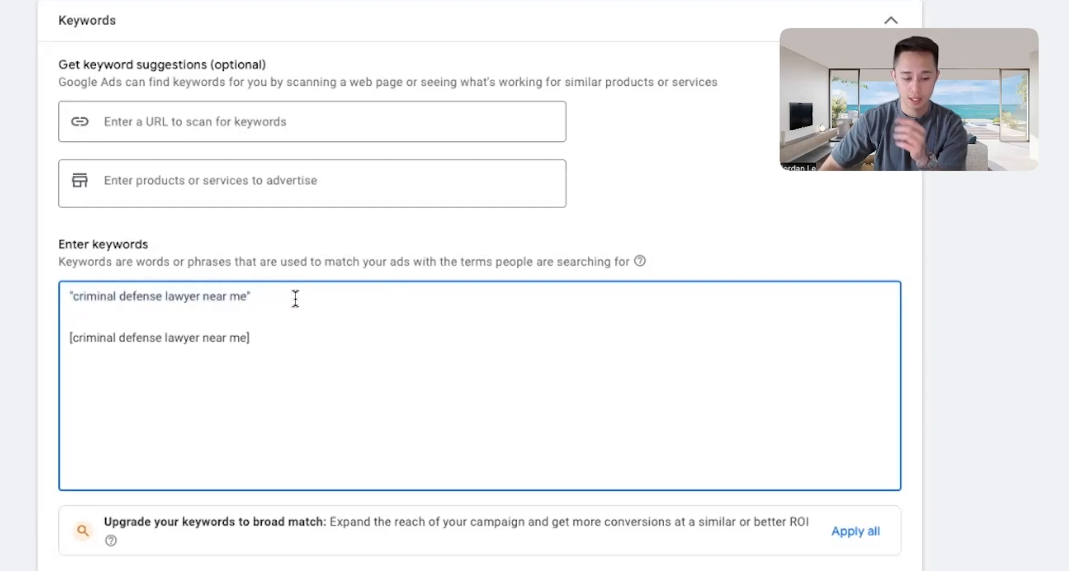
left_click_drag(73, 299, 251, 301)
left_click(265, 301)
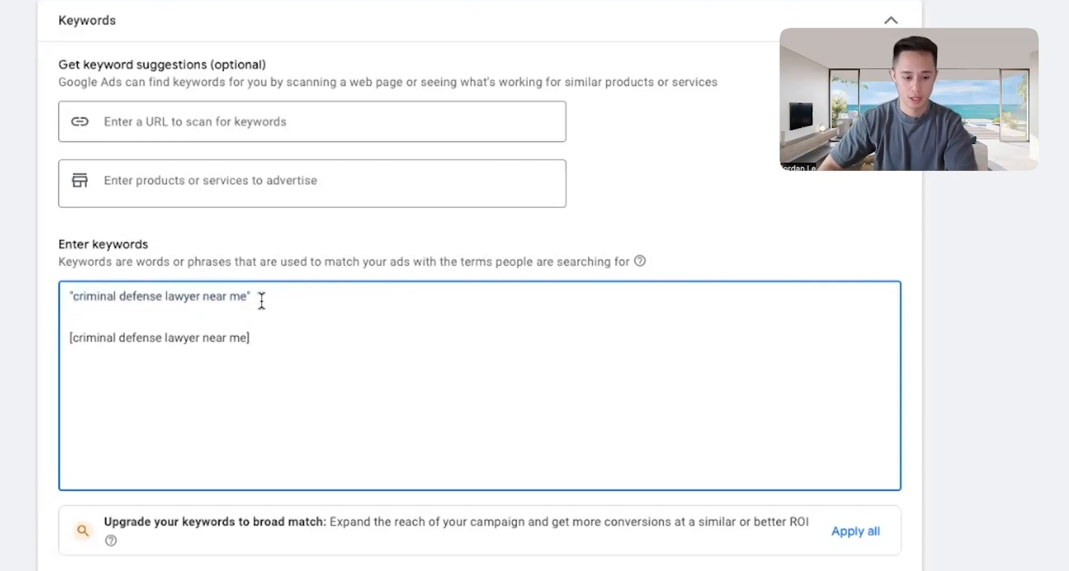
left_click_drag(285, 301, 66, 290)
type("\"cr")
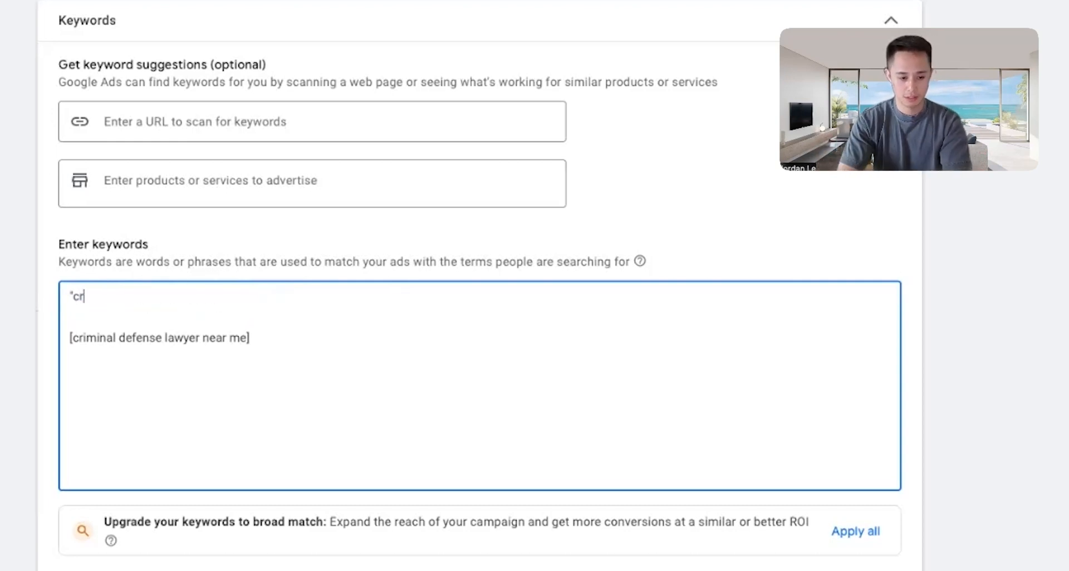
type("iminal defense lawyer ne")
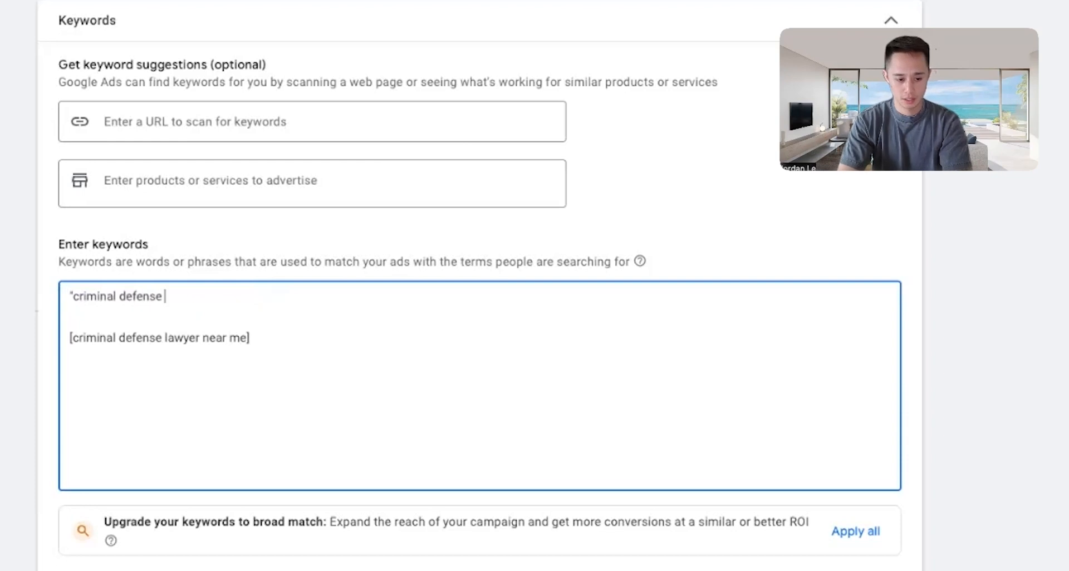
key("BackSpace")
key("BackSpace")
key("BackSpace")
type("\"")
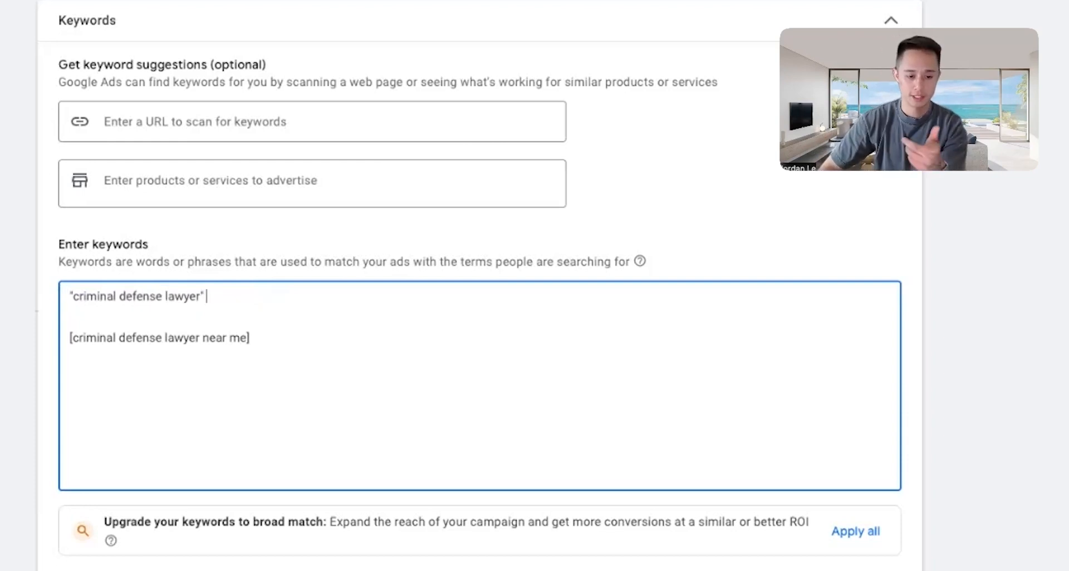
- List the example searches best criminal defense lawyer and criminal defense lawyer near me beneath the phrase match keyword
key("Return")
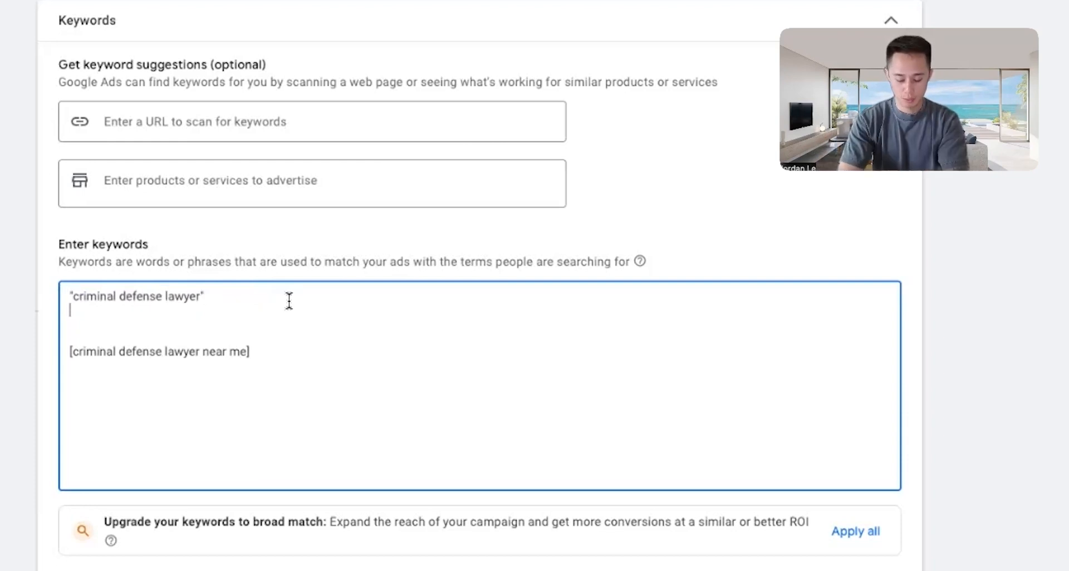
type("best criminal dfe")
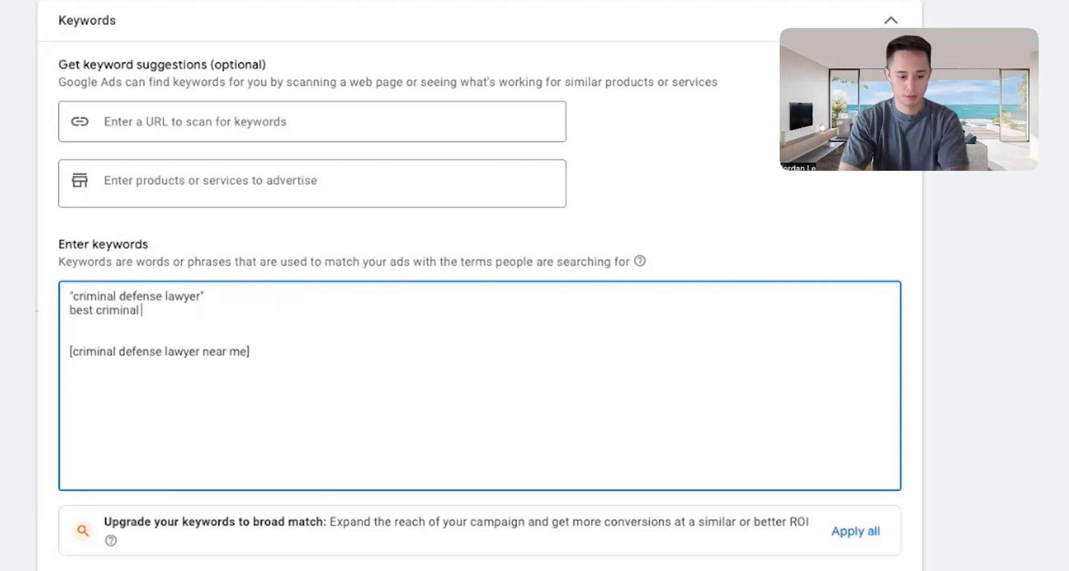
key("BackSpace")
key("BackSpace")
type("efense lawyer")
key("Return")
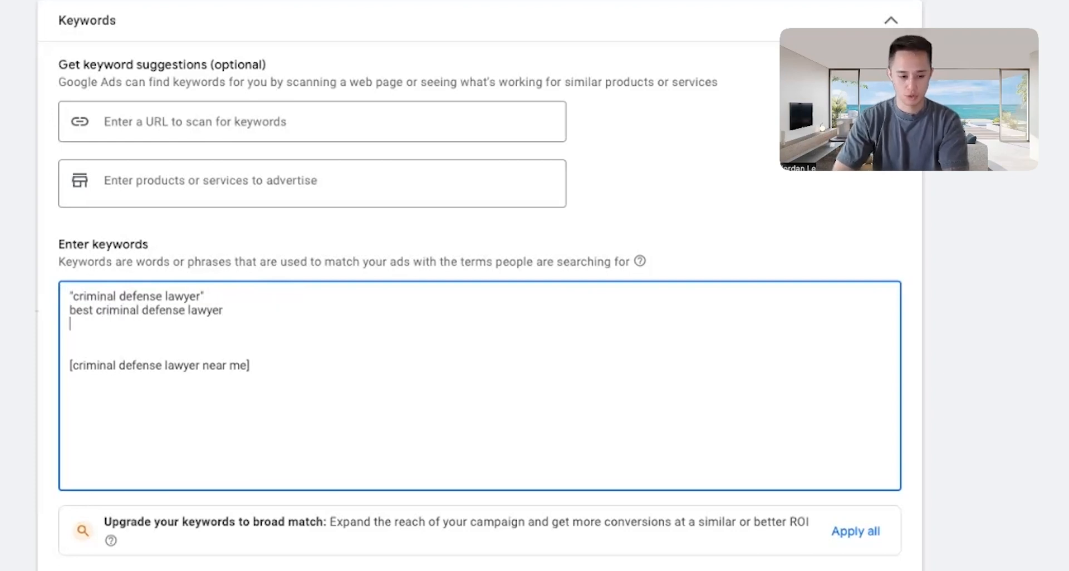
type("criminal defense ")
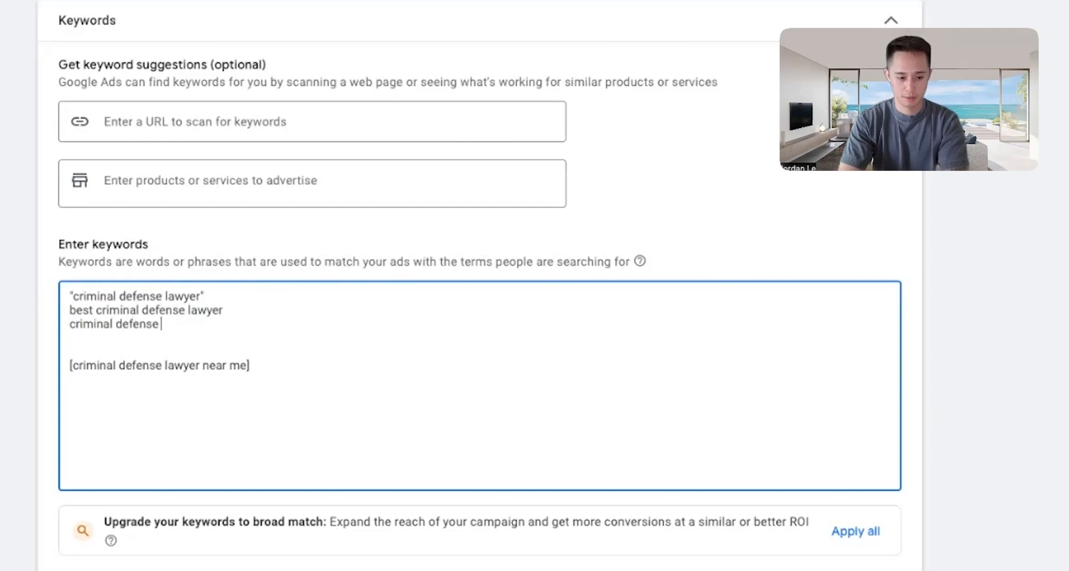
type("lawyer near me")
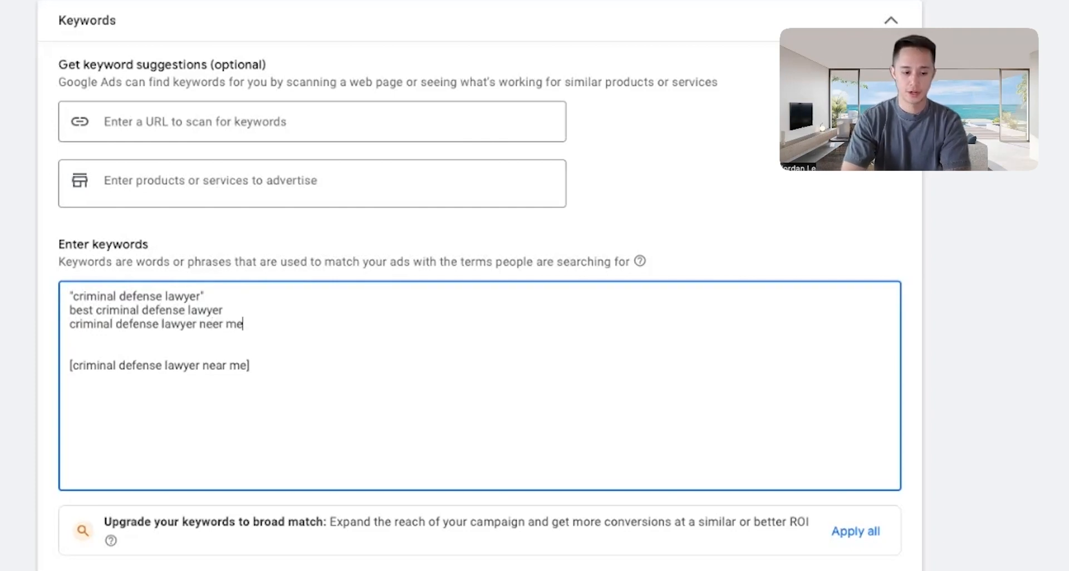
- Compare the phrase match keyword and its example searches with the exact match keyword in brackets
left_click(215, 300)
left_click_drag(72, 296, 348, 300)
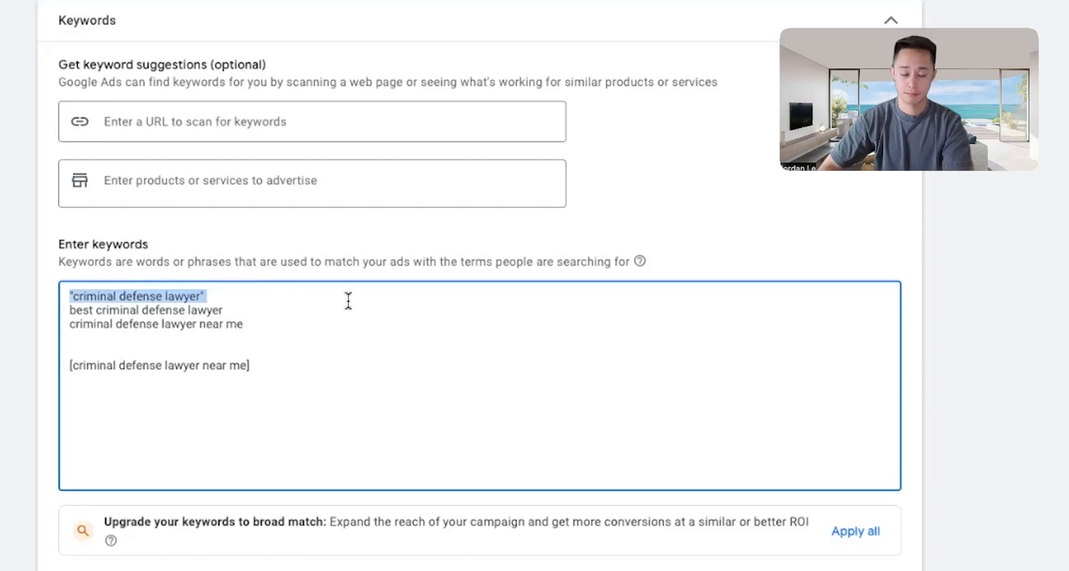
left_click(83, 297)
left_click(192, 298, "shift")
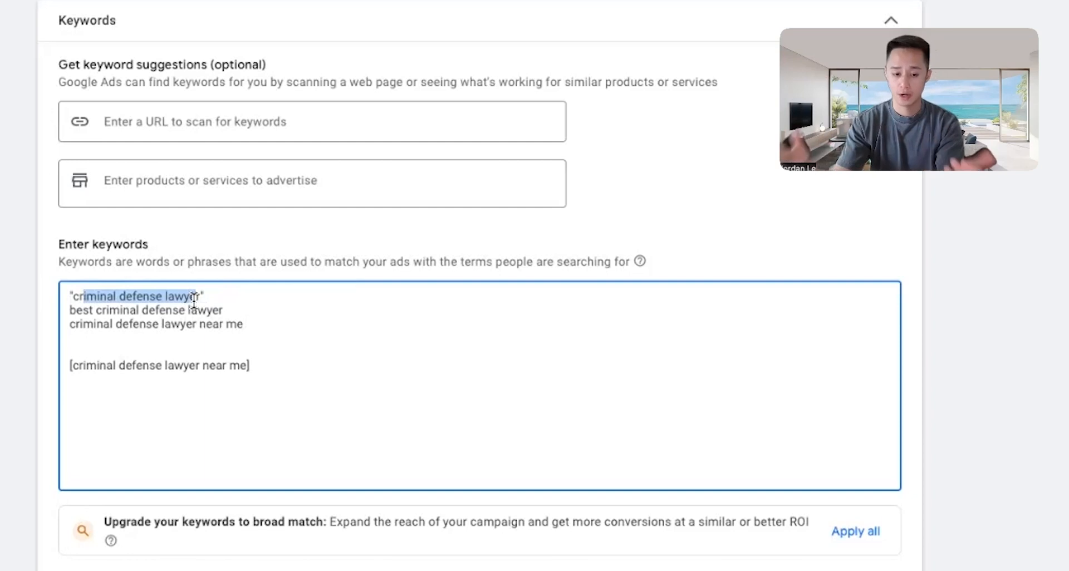
left_click(277, 366)
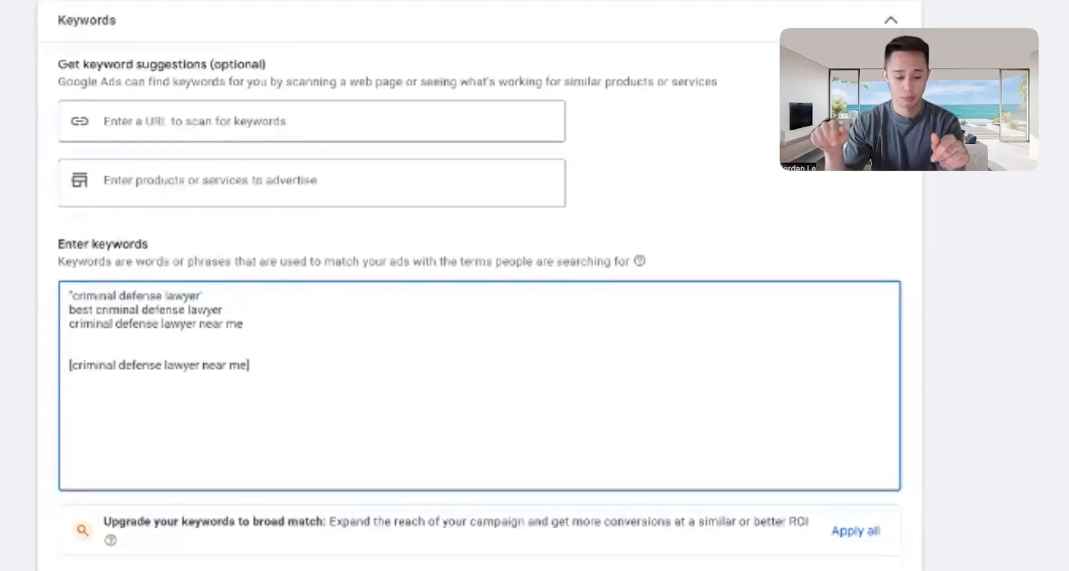
key("Return")
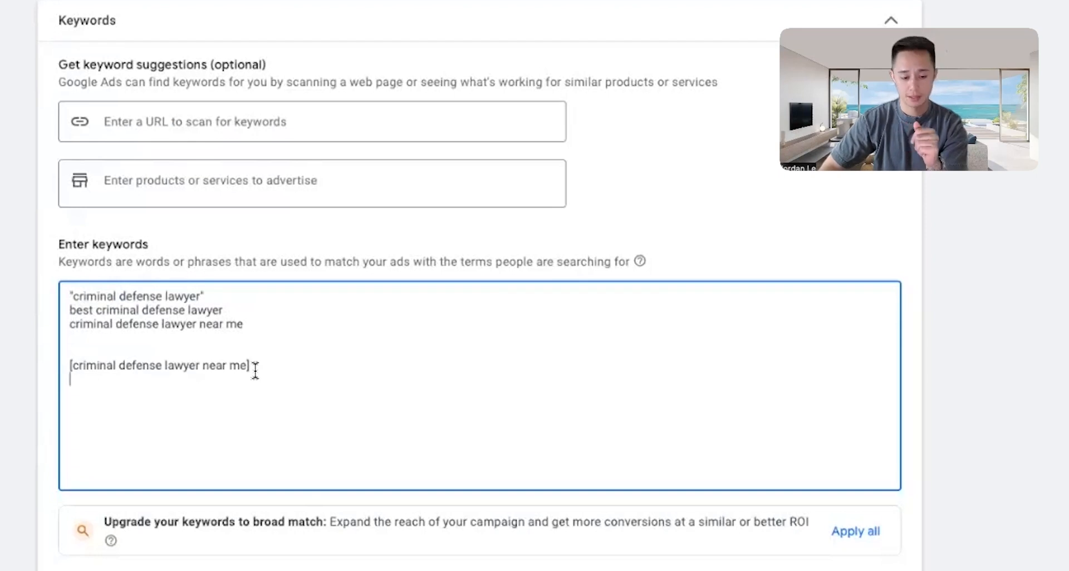
left_click_drag(244, 368, 69, 372)
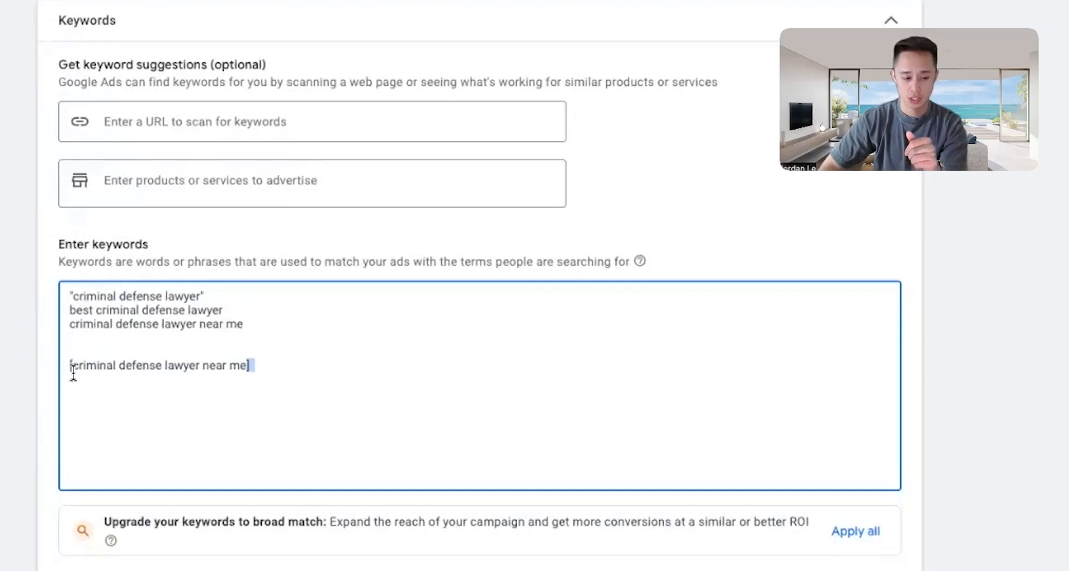
left_click(289, 368)
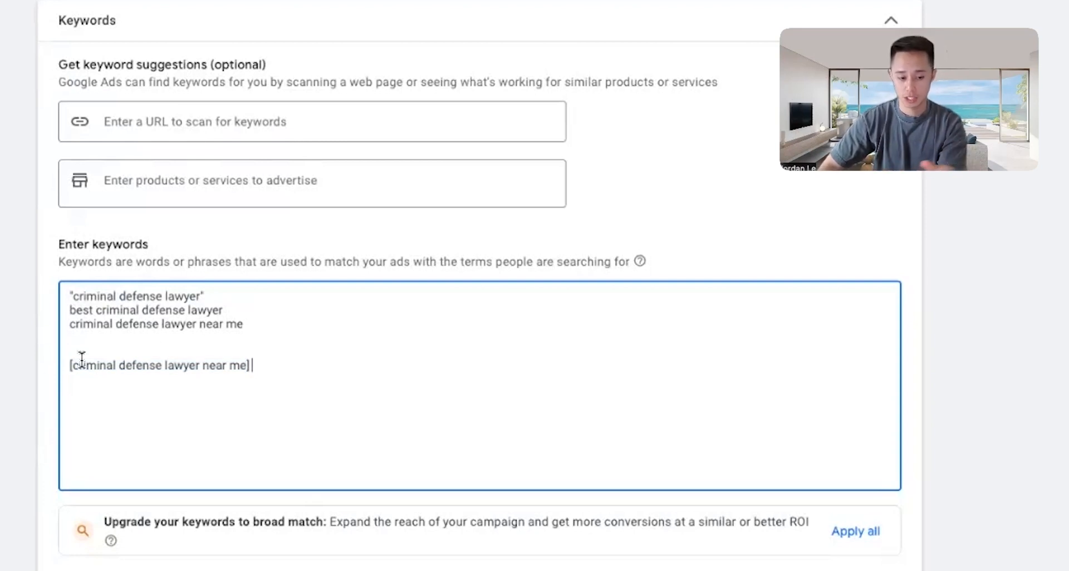
triple_click(228, 362)
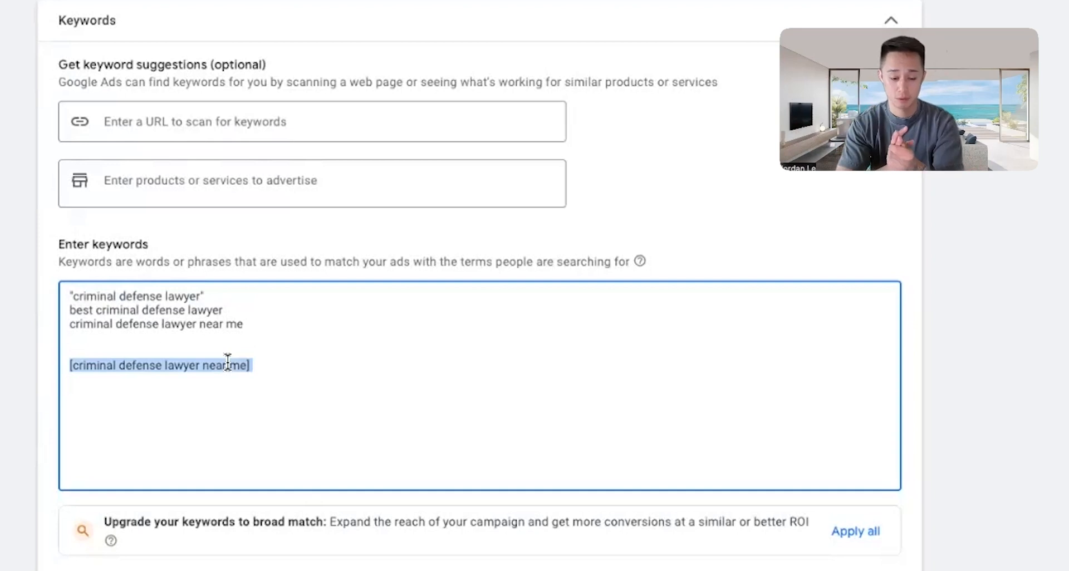
left_click_drag(241, 333, 94, 310)
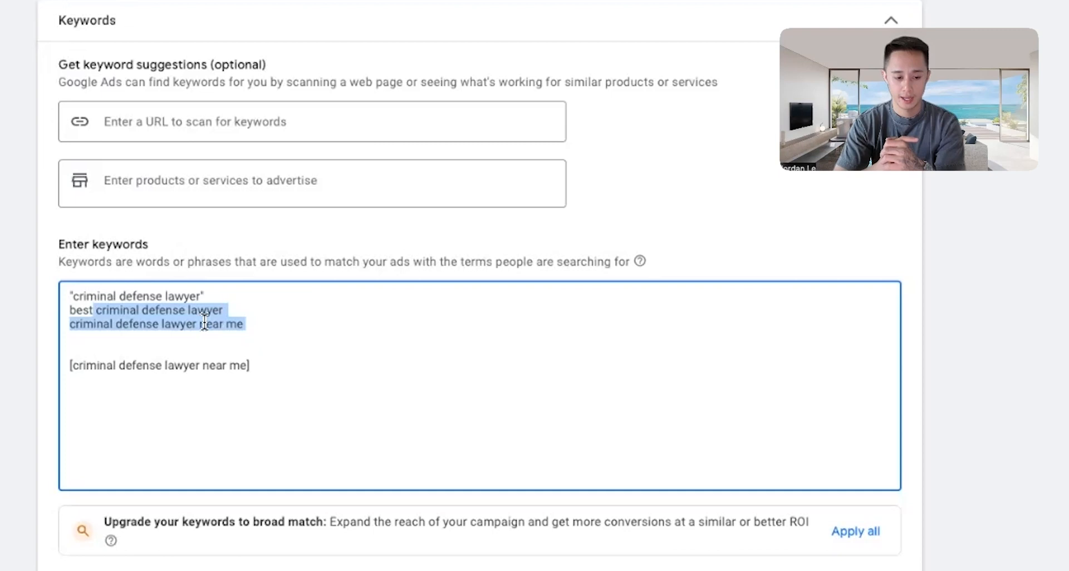
- Replace the two example searches with the phrase match keyword "criminal defense lawyer near me" and select both phrase match keywords
left_click(331, 329)
left_click_drag(331, 328, 19, 317)
key("BackSpace")
type("\"criminal defense lawyer ne")
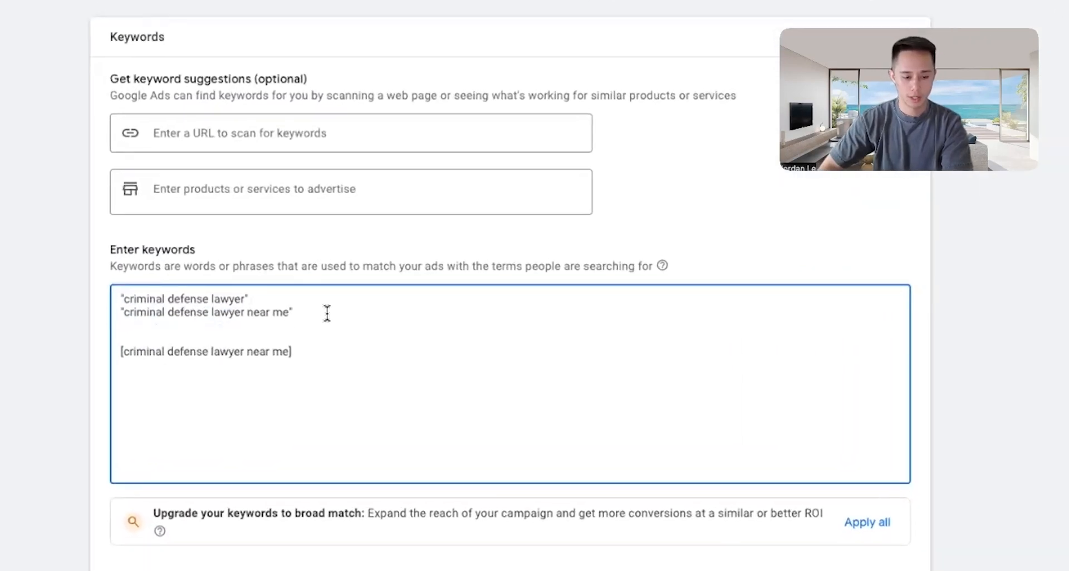
left_click_drag(326, 313, 111, 283)
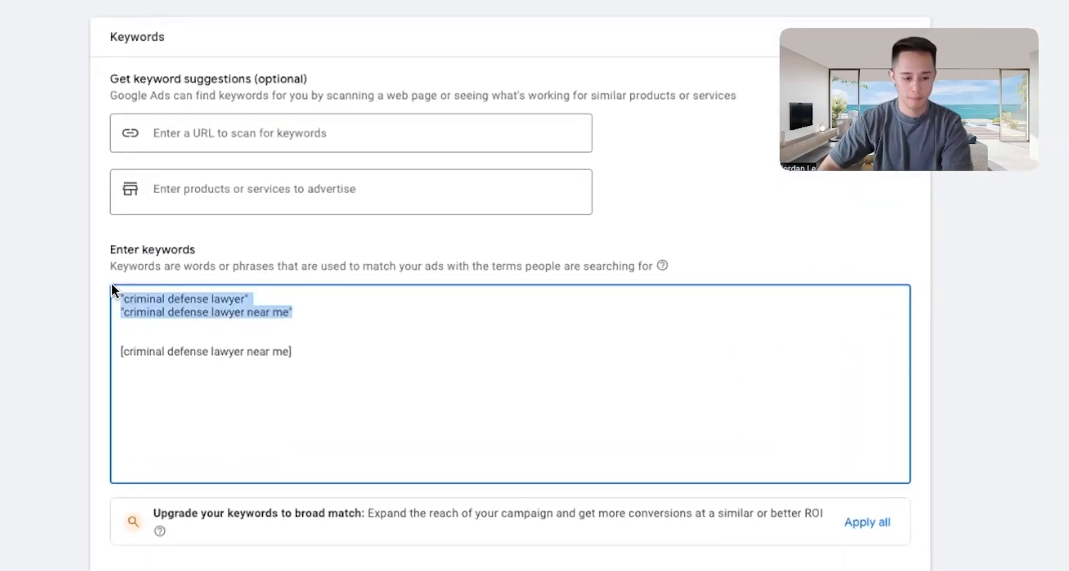
- Separate the two phrase match keywords with a blank line and compare each with the exact match keyword
key("Down")
left_click_drag(258, 295, 68, 292)
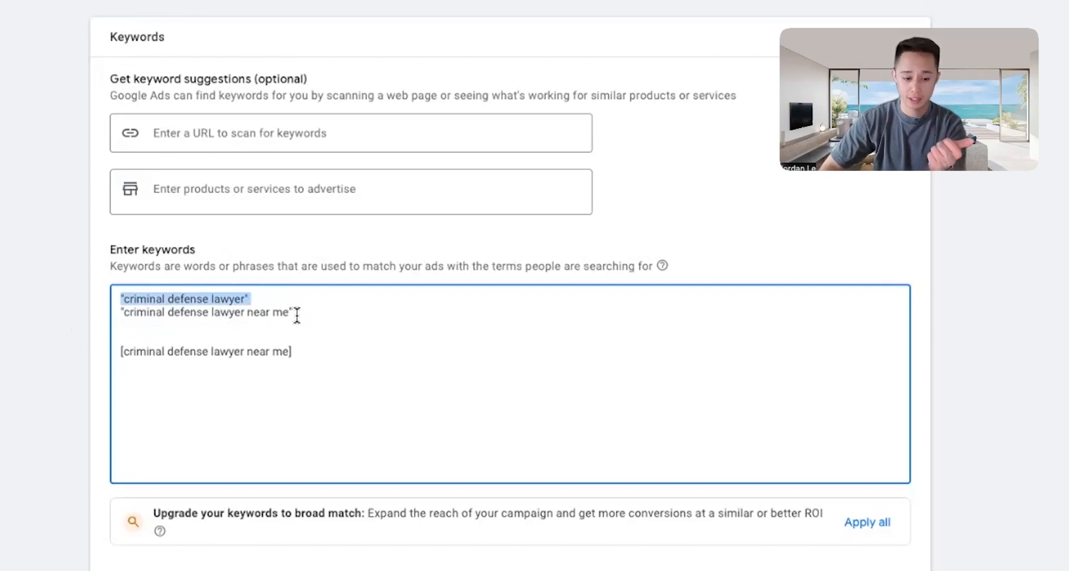
left_click_drag(294, 311, 115, 313)
left_click(389, 303)
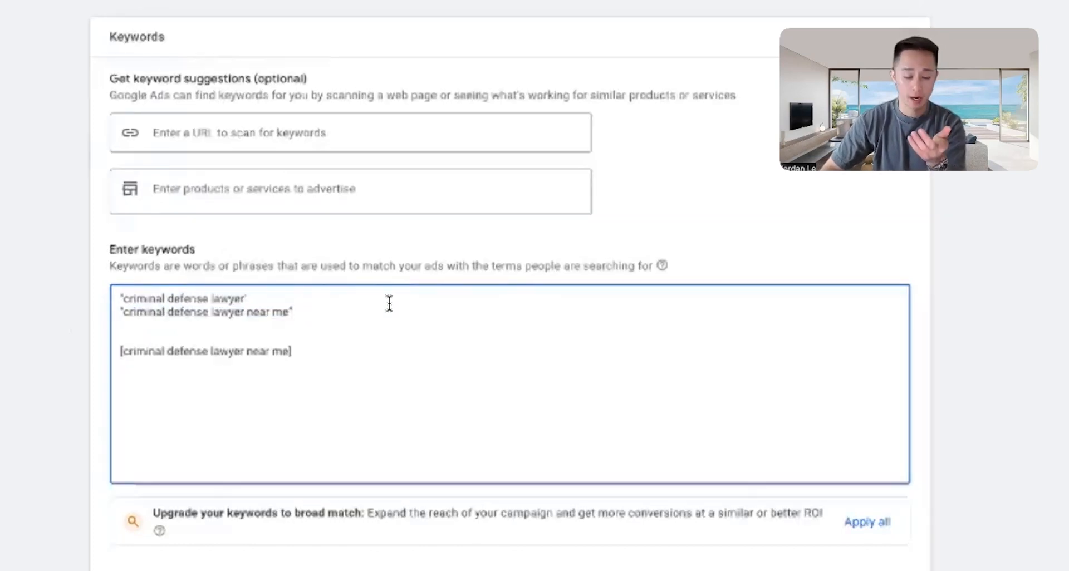
key("Return")
left_click_drag(300, 325, 114, 328)
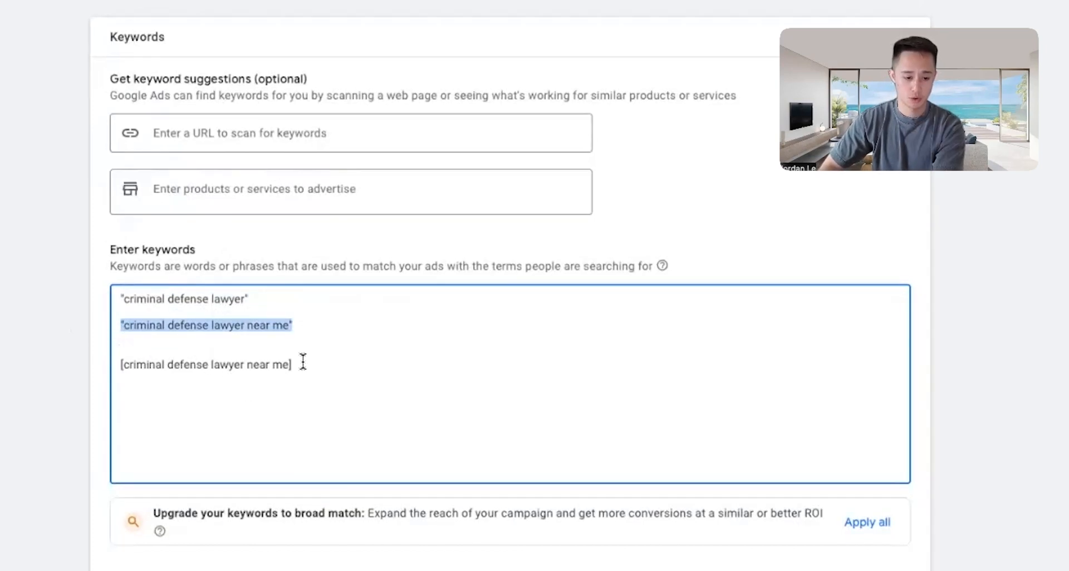
left_click_drag(122, 365, 349, 376)
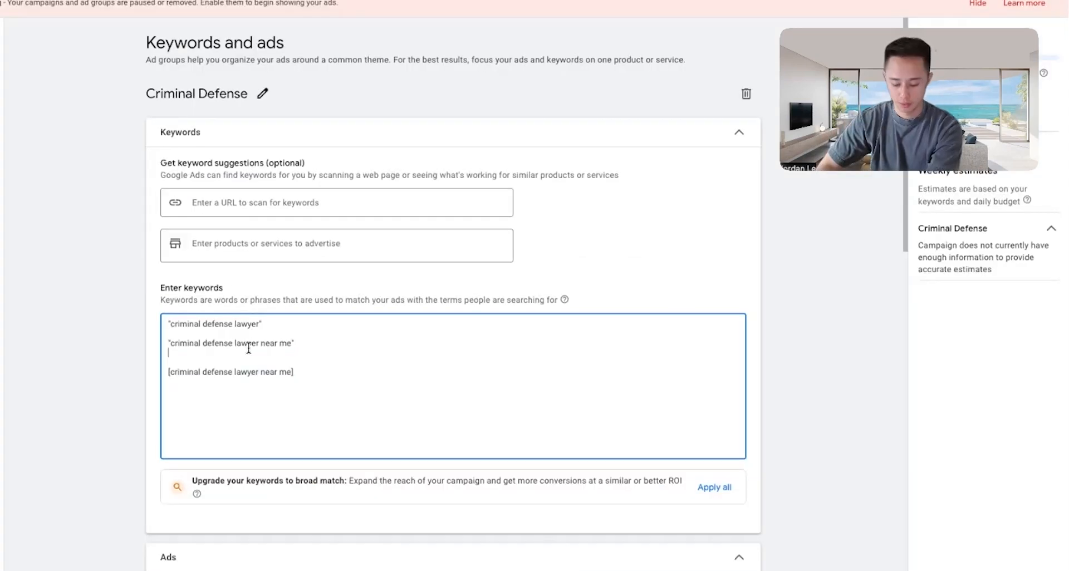
- Remove the blank lines so the two phrase match keywords and the exact match keyword sit on consecutive lines
left_click(218, 351)
key("BackSpace")
key("BackSpace")
left_click(206, 315)
key("BackSpace")
left_click(401, 323)
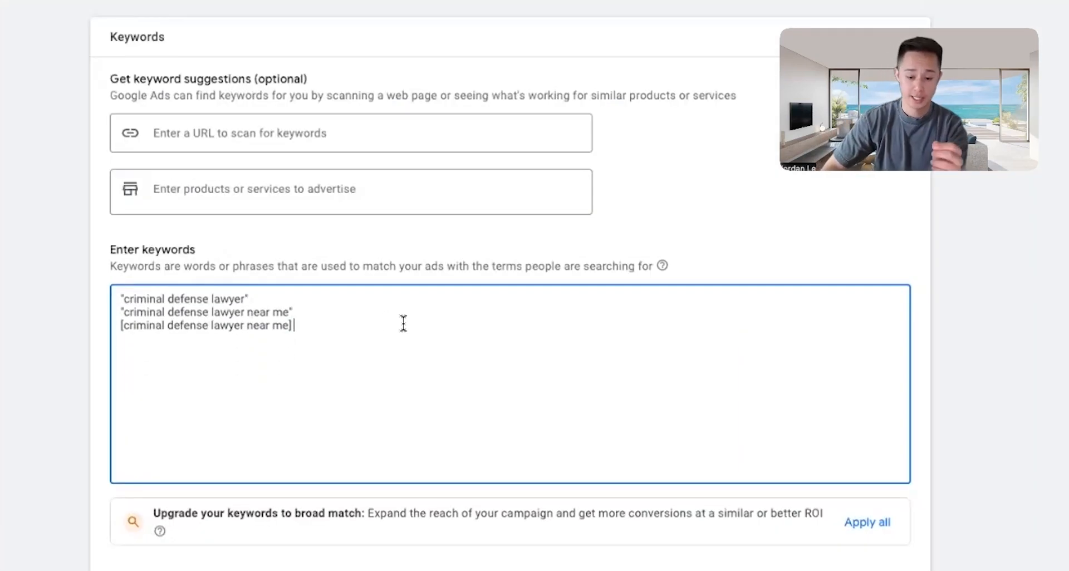
- Try to replace the current keywords with suggestions for the service "criminal defense"
left_click(321, 178)
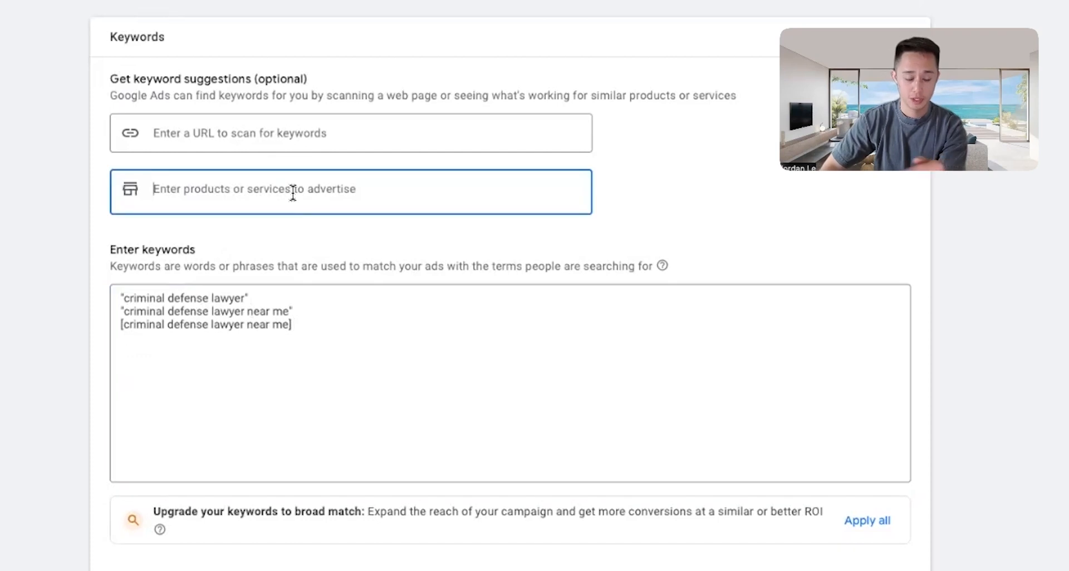
type("c")
key("BackSpace")
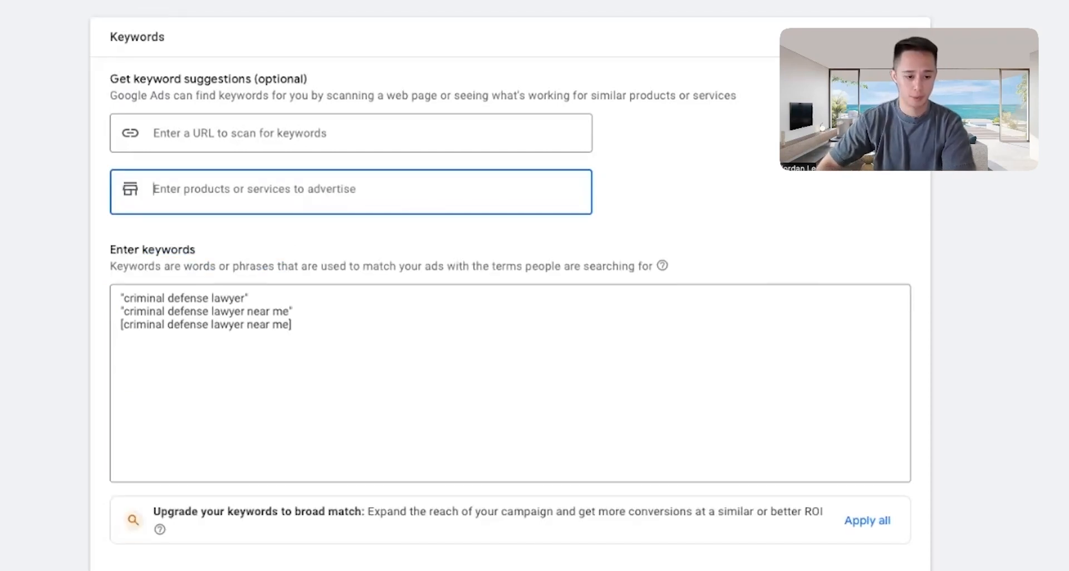
left_click(283, 142)
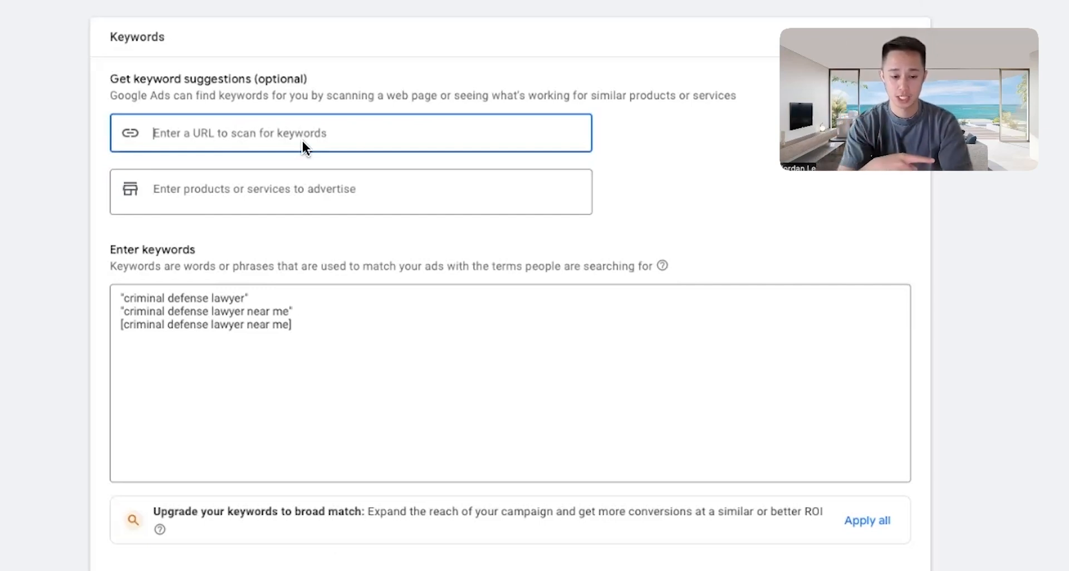
left_click(260, 202)
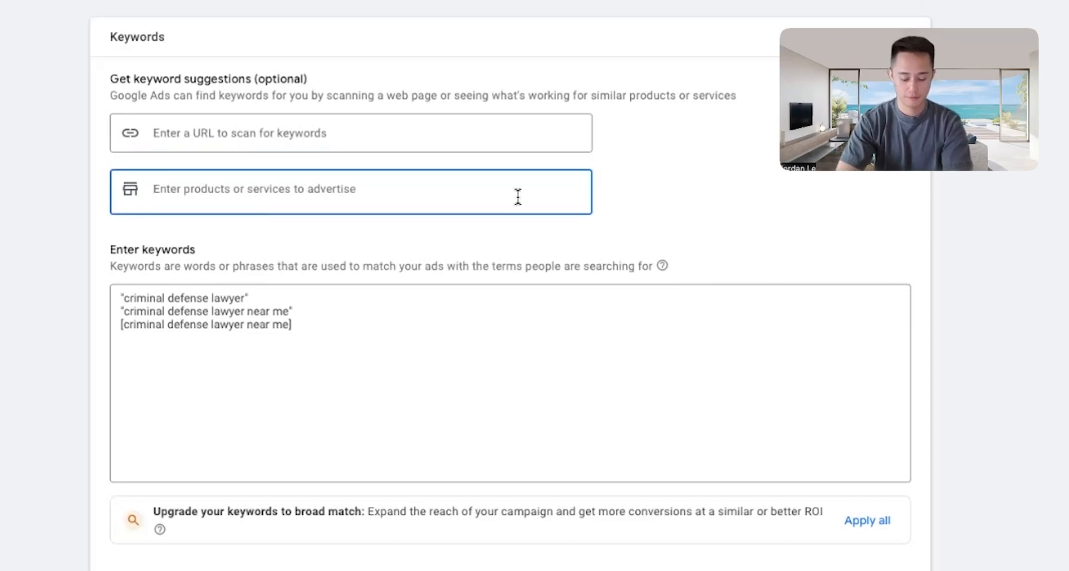
type("criminal defense")
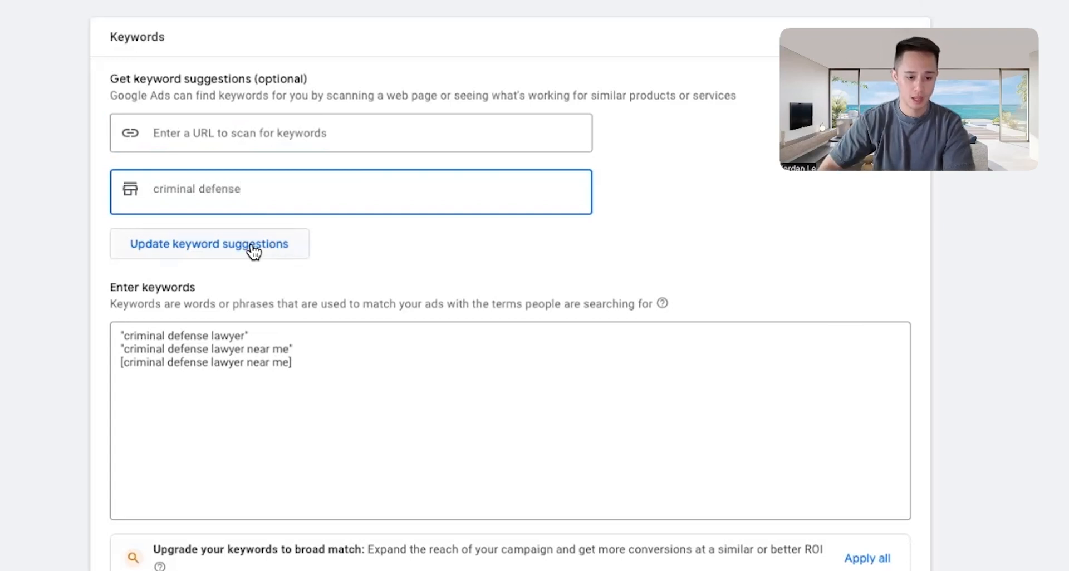
left_click(249, 246)
left_click(696, 345)
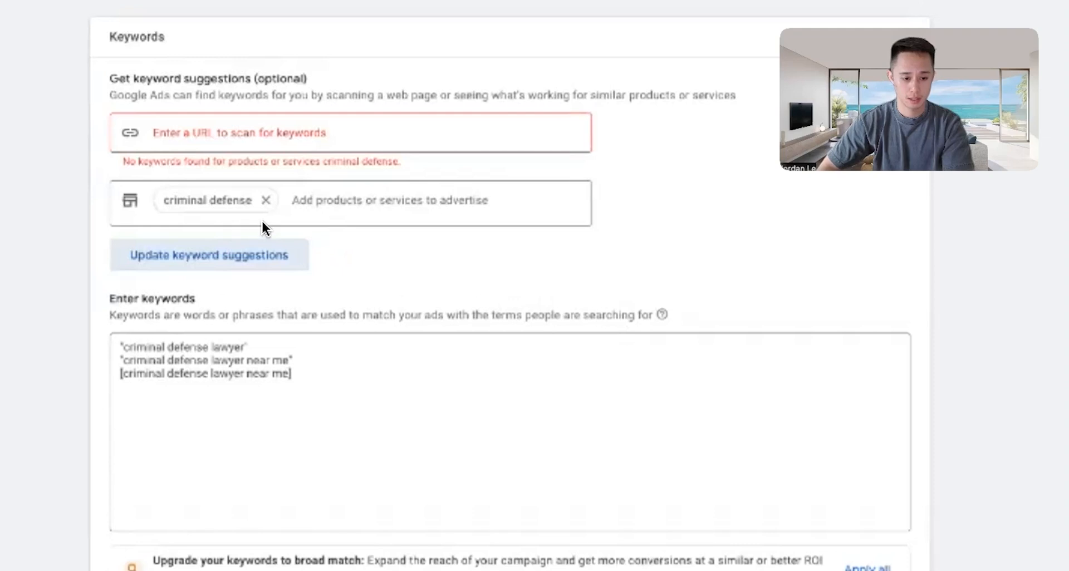
- Change the advertised service to "defense lawyer" and request replacement keyword suggestions for it
left_click(329, 200)
key("BackSpace")
type("defense lawyer")
left_click(305, 262)
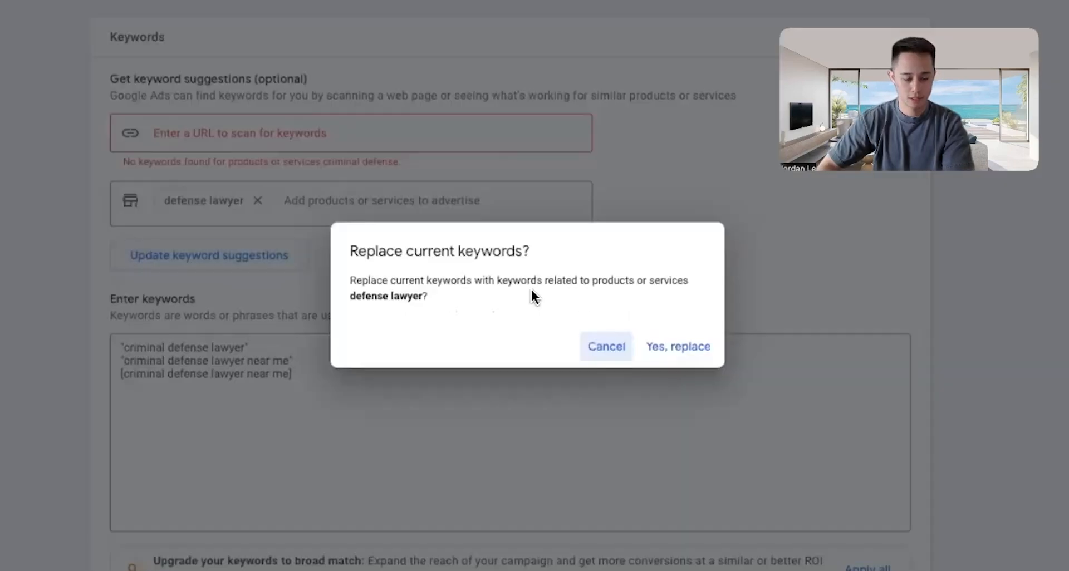
left_click(700, 347)
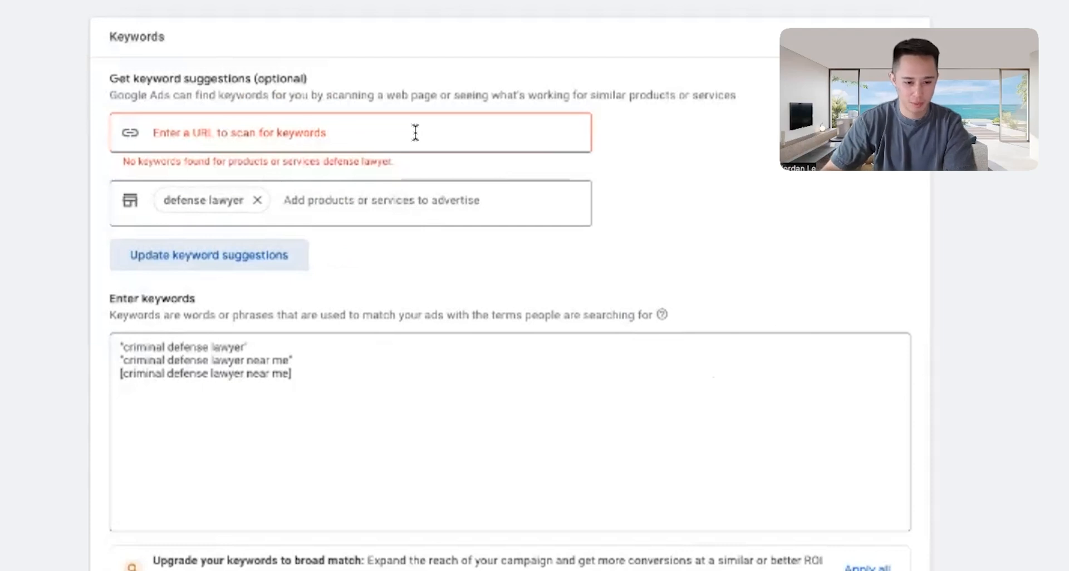
- Replace the advertised service with "criminal defense lawyer" as the basis for keyword suggestions
left_click(257, 202)
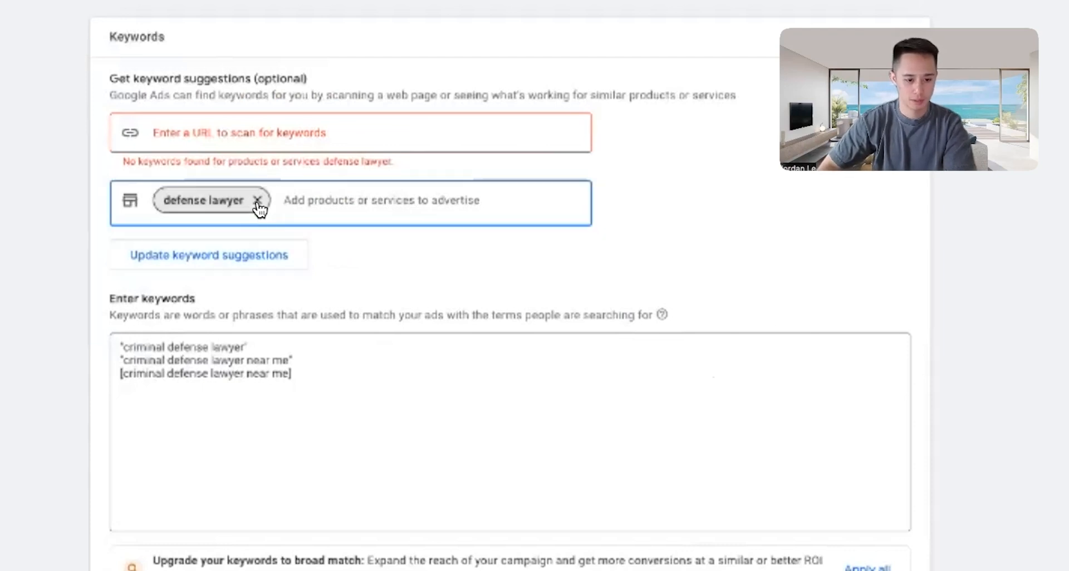
left_click(258, 200)
type("crimin")
key("BackSpace")
key("BackSpace")
key("BackSpace")
type("minal defense lawyer")
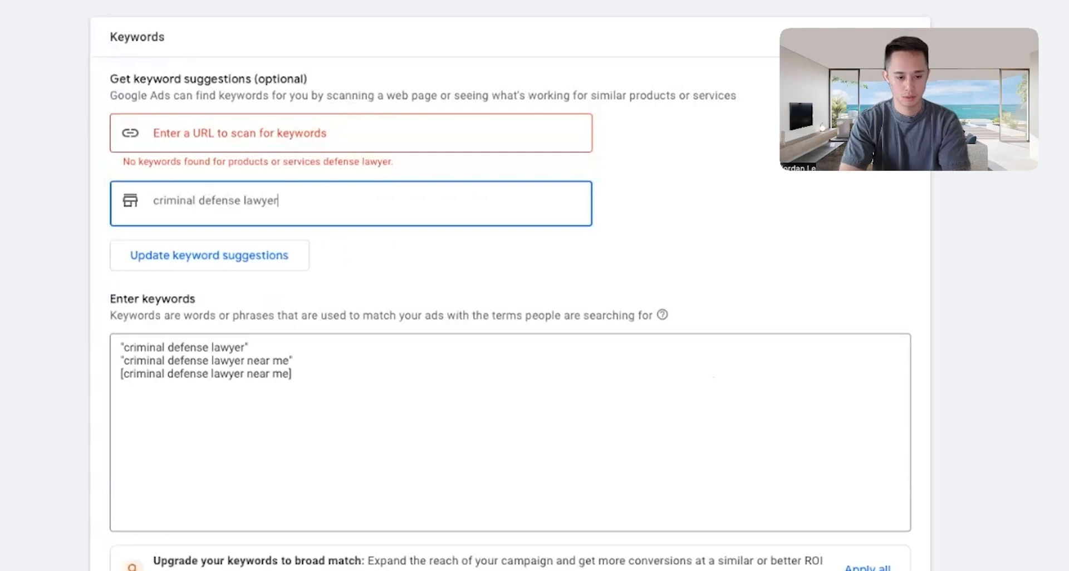
key("Return")
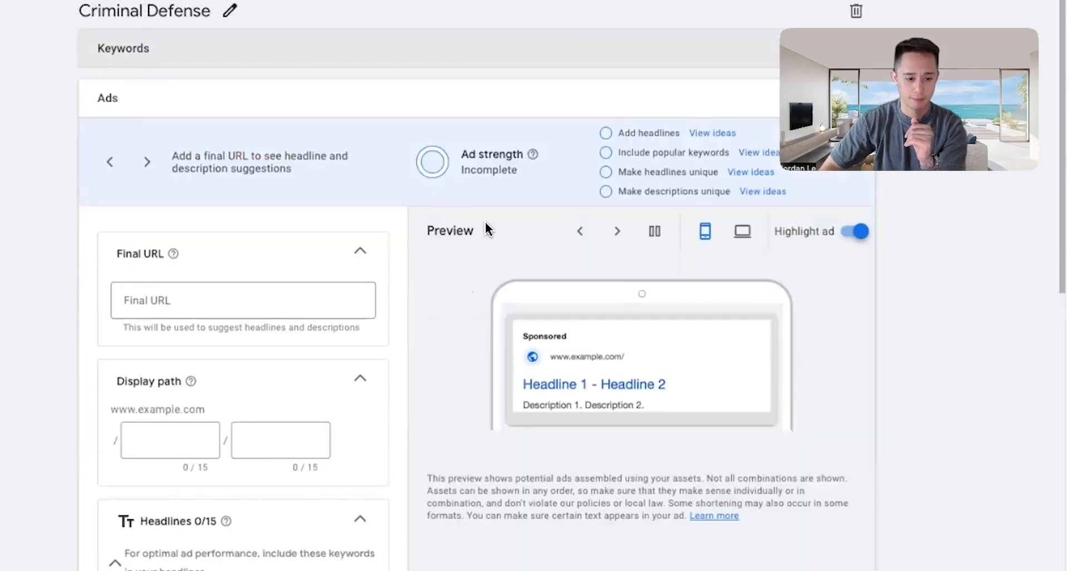
- Examine the responsive search ad's final URL, display path and headline fields alongside the ad preview
scroll(479, 222, "down", 3)
scroll(340, 469, "down", 1)
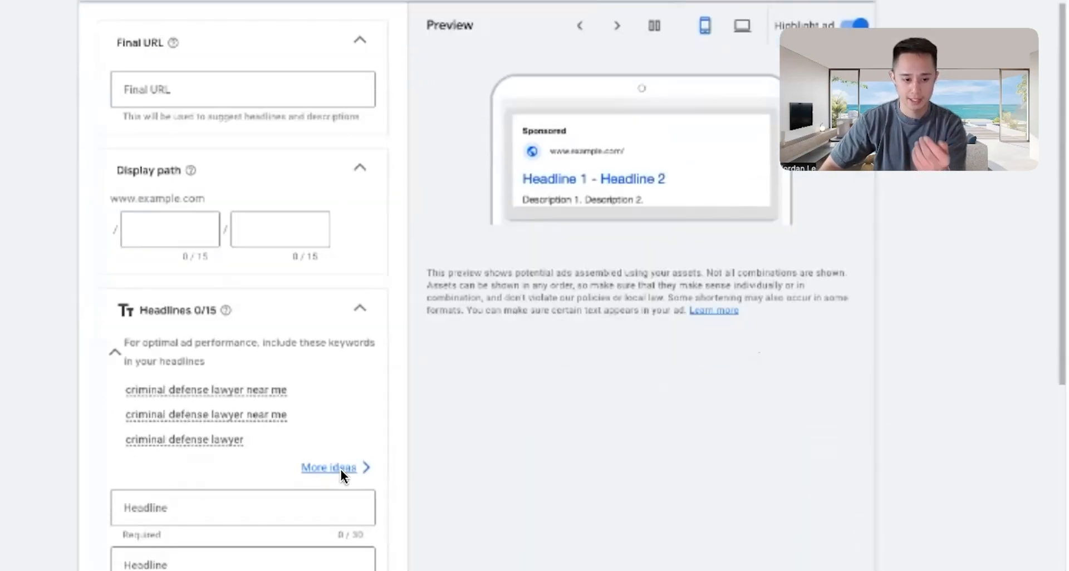
scroll(341, 469, "down", 1)
left_click(183, 63)
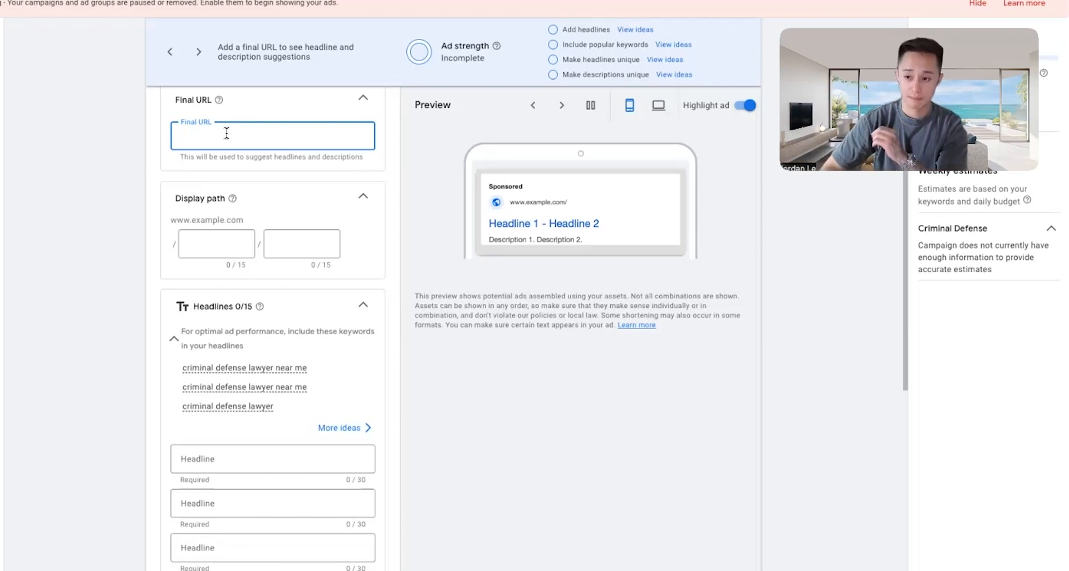
left_click(205, 245)
scroll(234, 289, "down", 2)
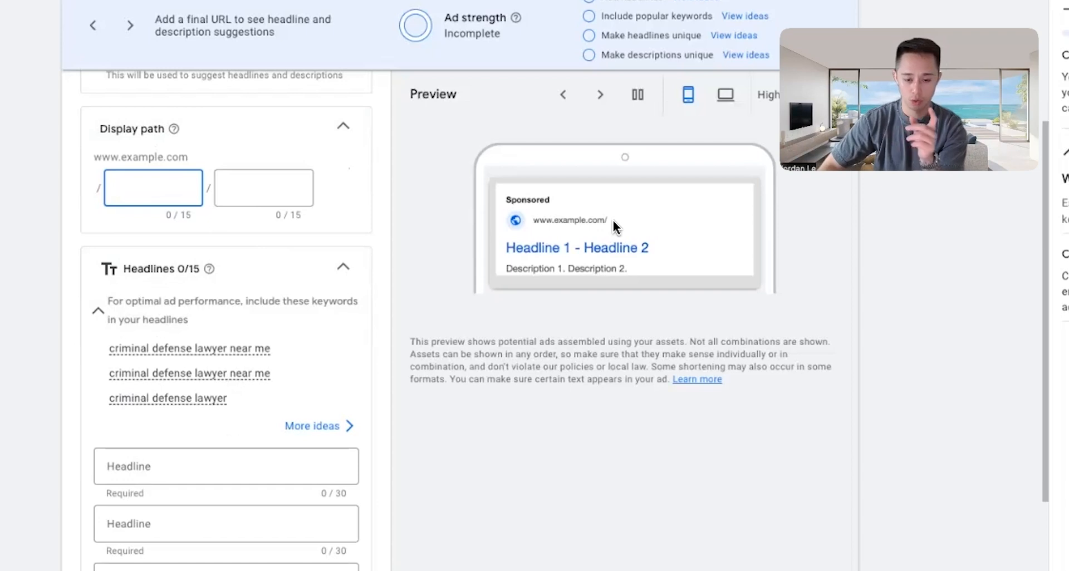
left_click(197, 476)
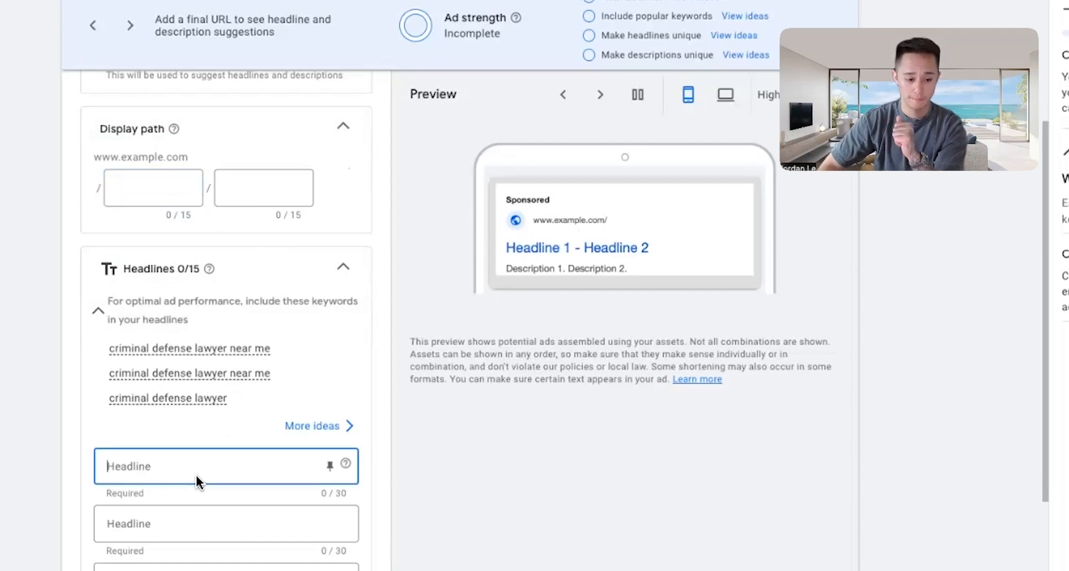
scroll(251, 361, "down", 4)
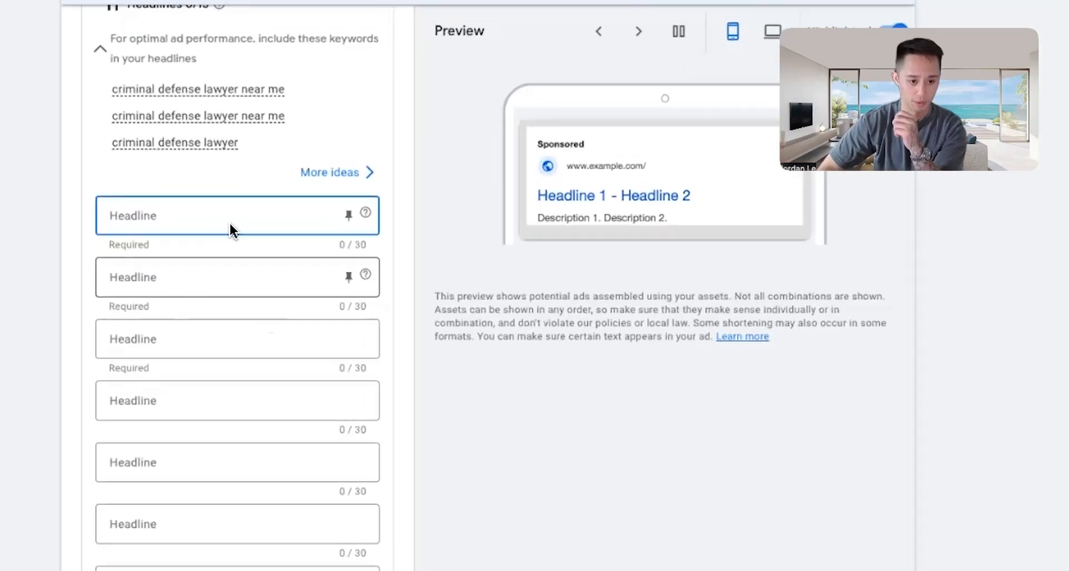
scroll(267, 273, "down", 8)
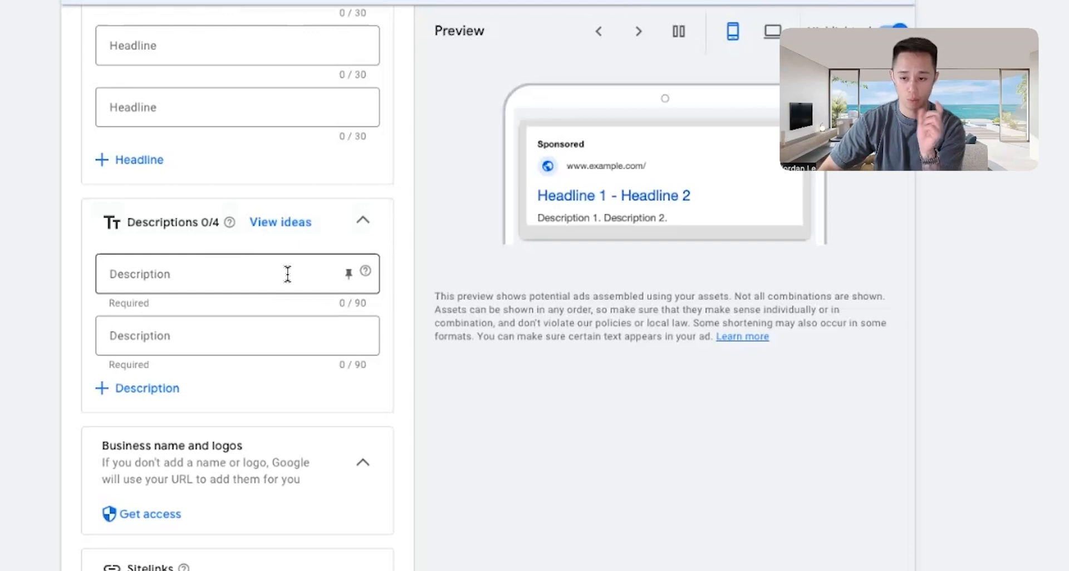
- Examine the description fields and headline fields of the ad, including their character limits and help information
left_click(287, 274)
left_click(279, 331)
left_click(332, 281)
left_click(369, 280)
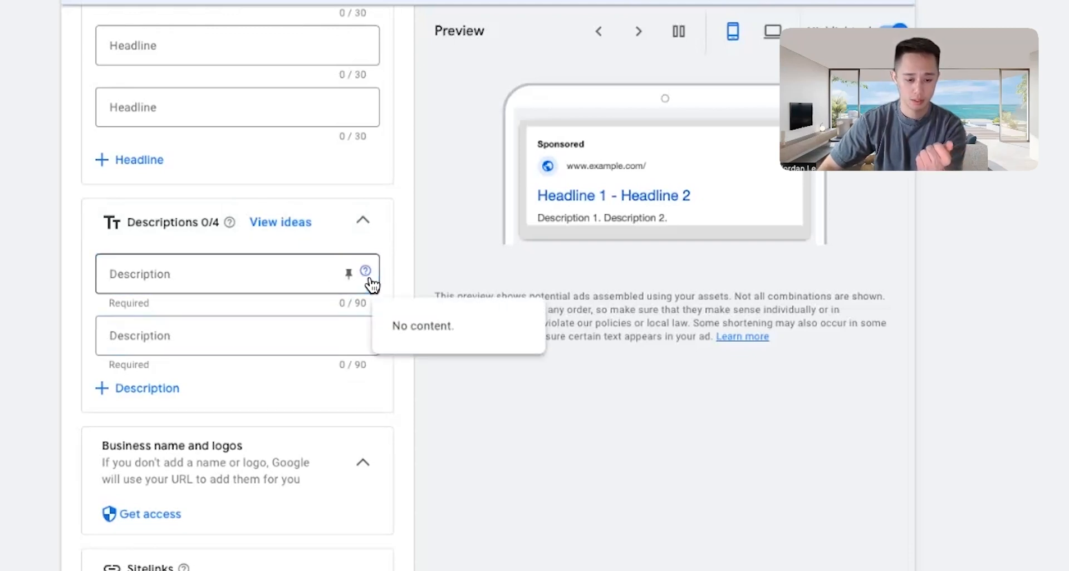
left_click(371, 285)
scroll(417, 271, "up", 3)
left_click(370, 105)
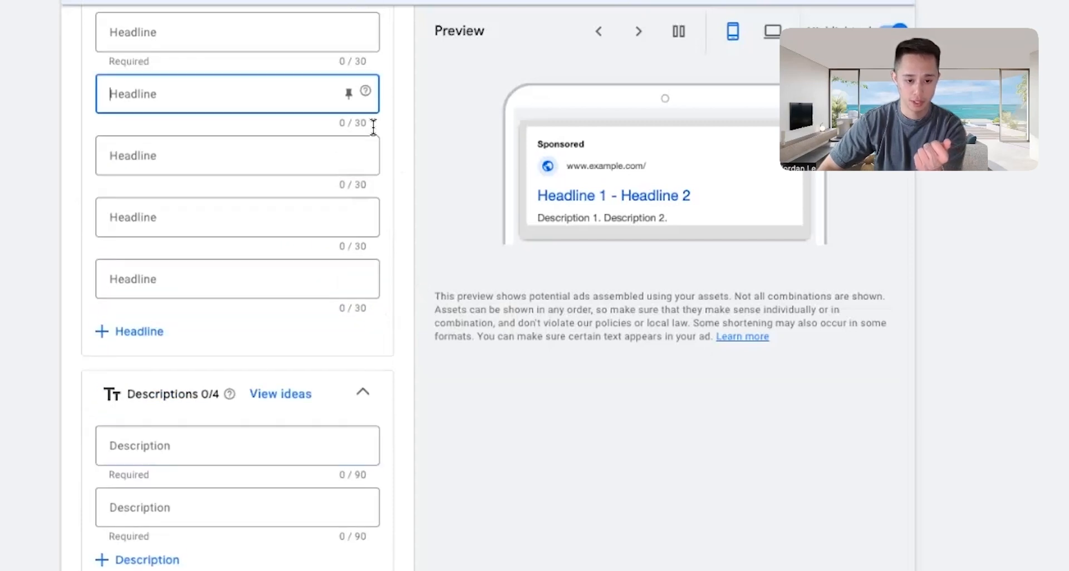
scroll(323, 367, "up", 4)
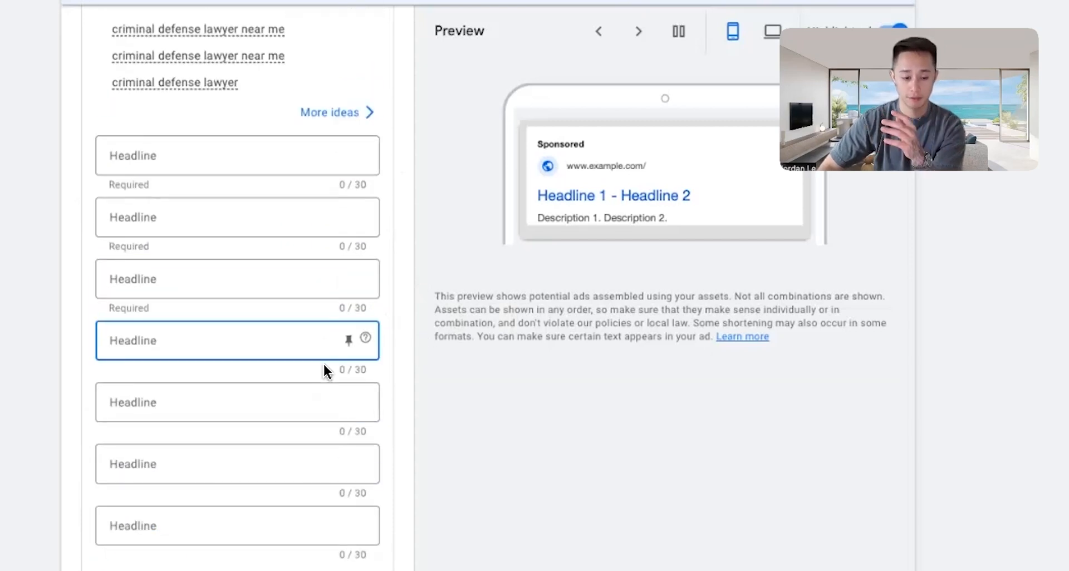
scroll(323, 368, "up", 1)
scroll(450, 437, "down", 5)
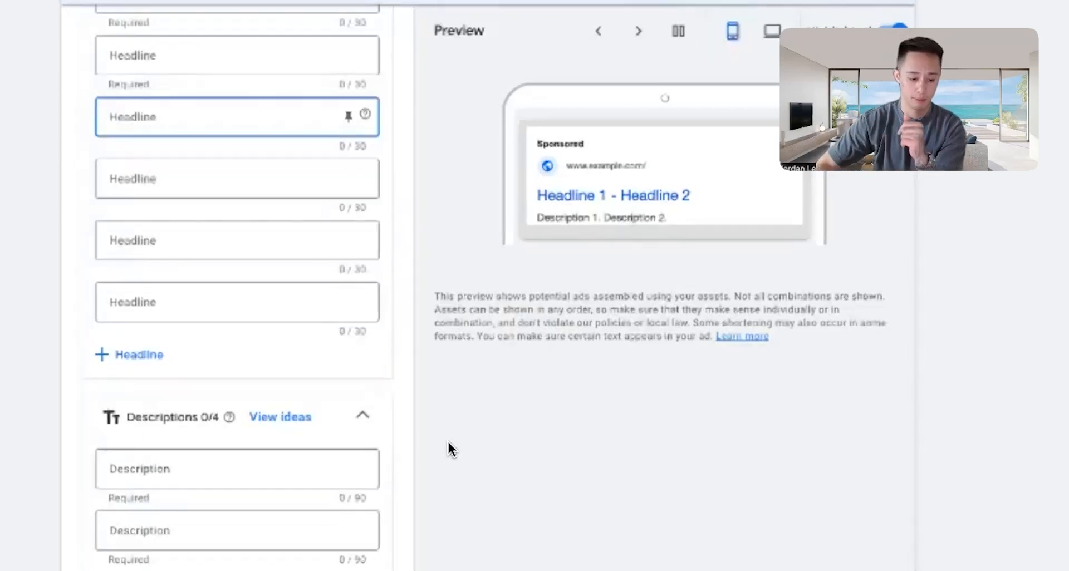
scroll(449, 438, "down", 4)
scroll(446, 443, "up", 11)
scroll(443, 446, "up", 6)
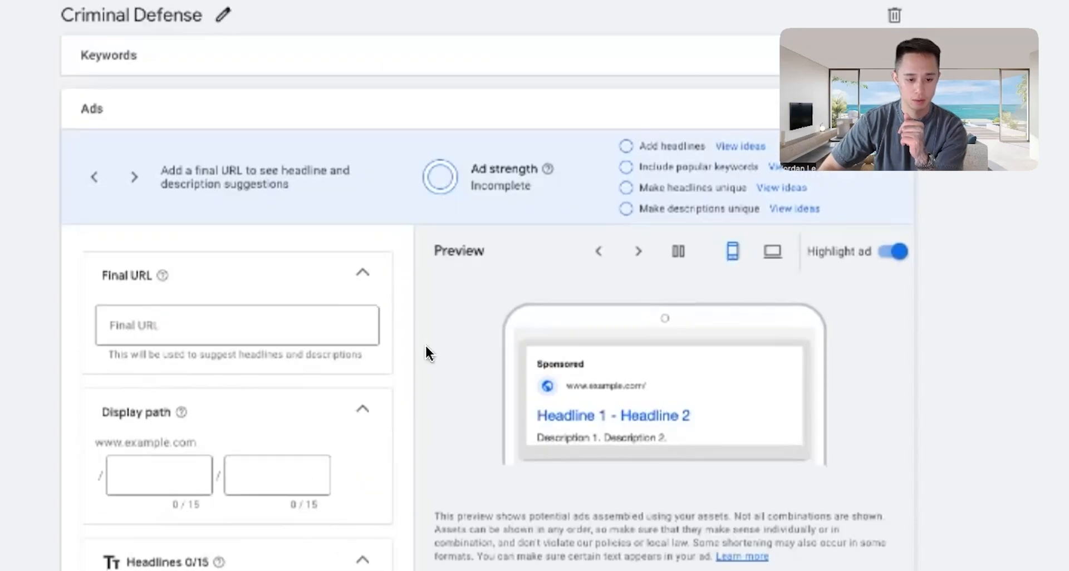
- Close the empty responsive search ad form and reopen the keywords of the Criminal Defense ad group
left_click(365, 276)
left_click(895, 109)
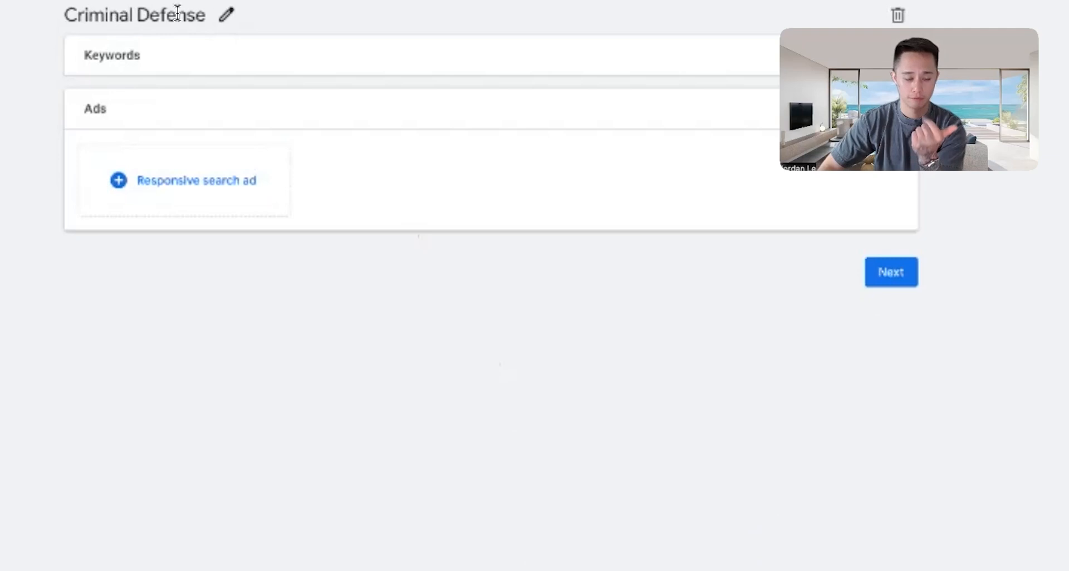
left_click(227, 15)
left_click(413, 87)
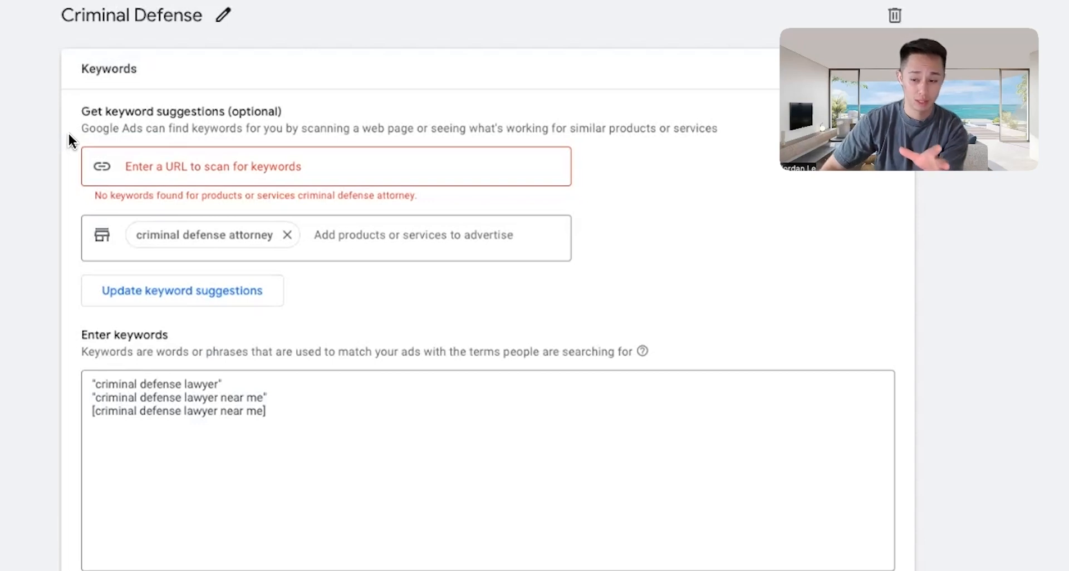
- Rename the Criminal Defense ad group to DUI
left_click(222, 15)
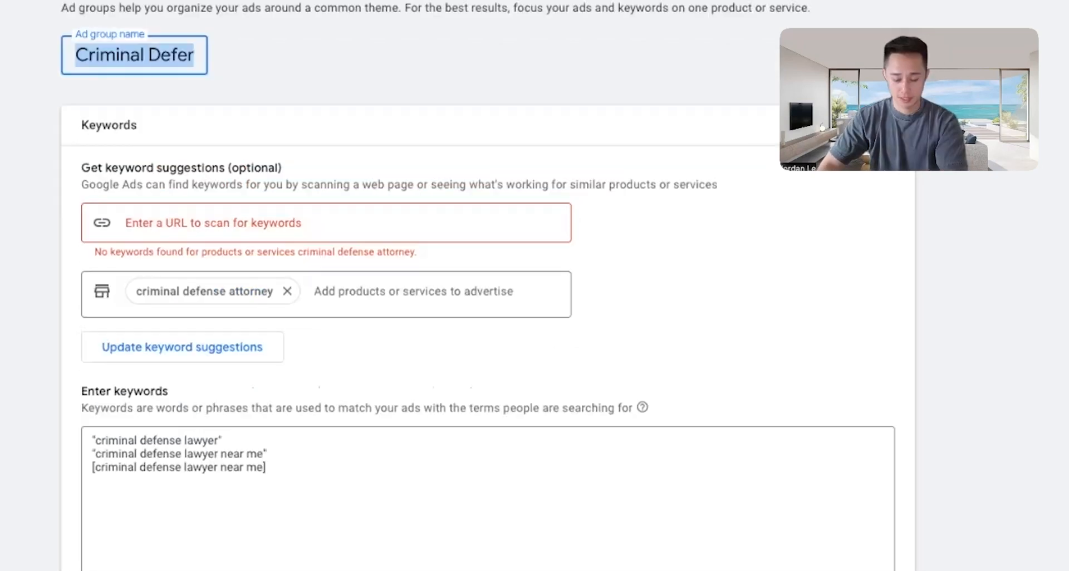
key("BackSpace")
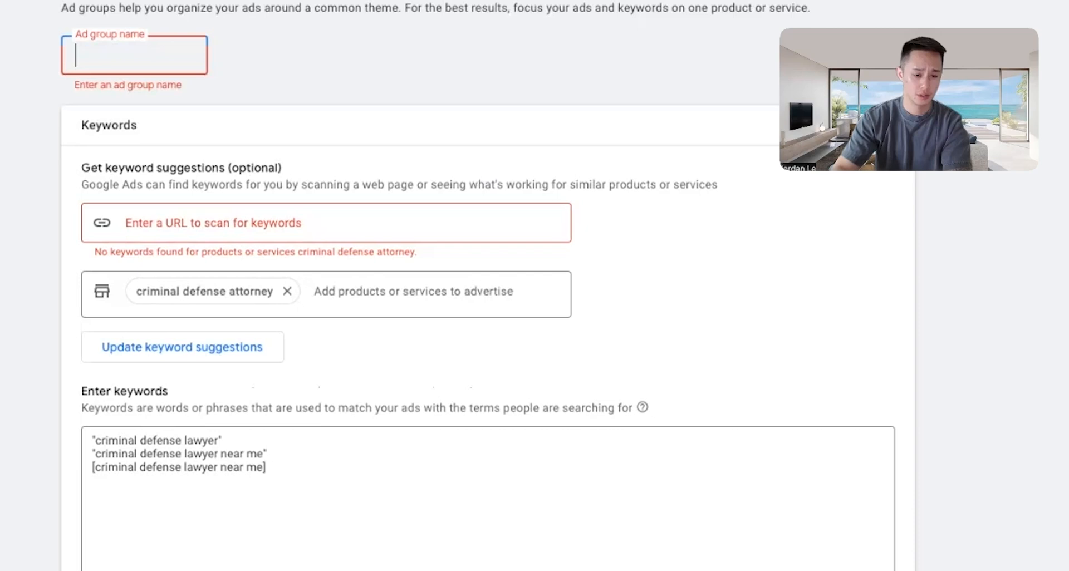
type("DUI")
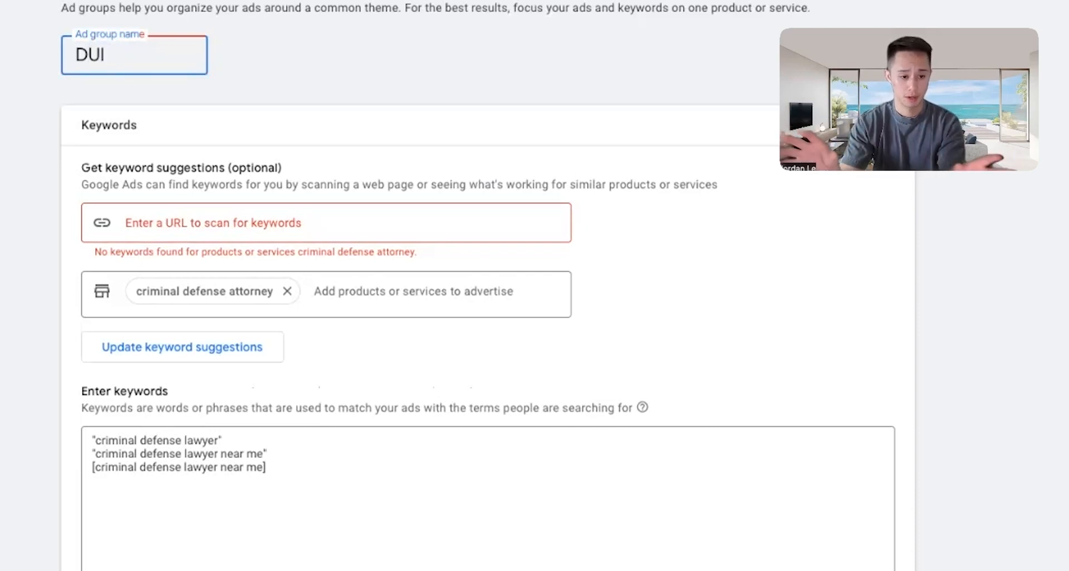
- Change the ad group name back to Criminal Defense
key("BackSpace")
key("BackSpace")
key("BackSpace")
key("BackSpace")
type("Criminal Defense")
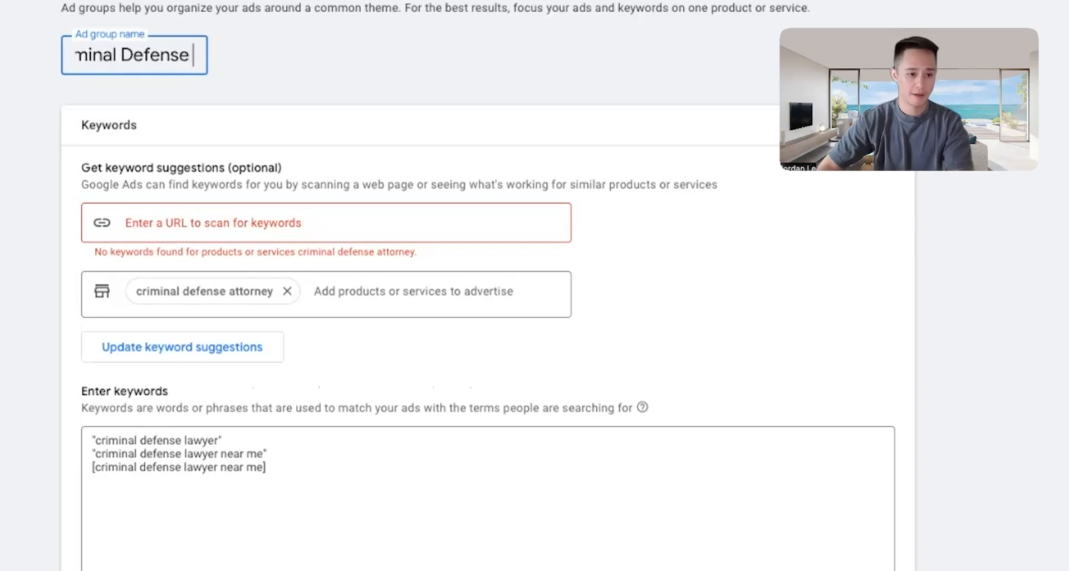
- Select all three keywords in the Criminal Defense ad group's keyword list
left_click(332, 508)
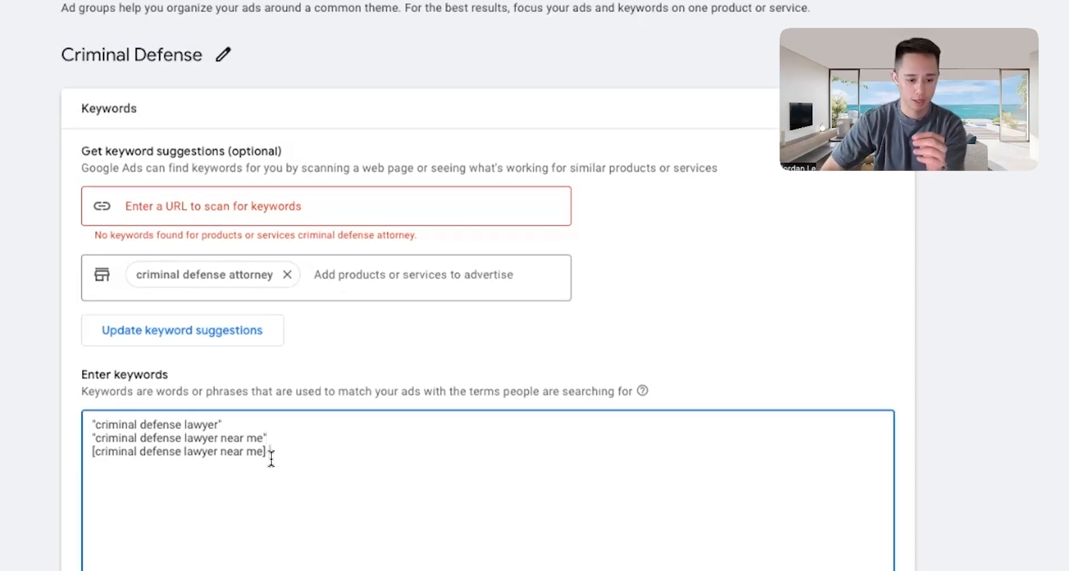
left_click_drag(270, 452, 16, 421)
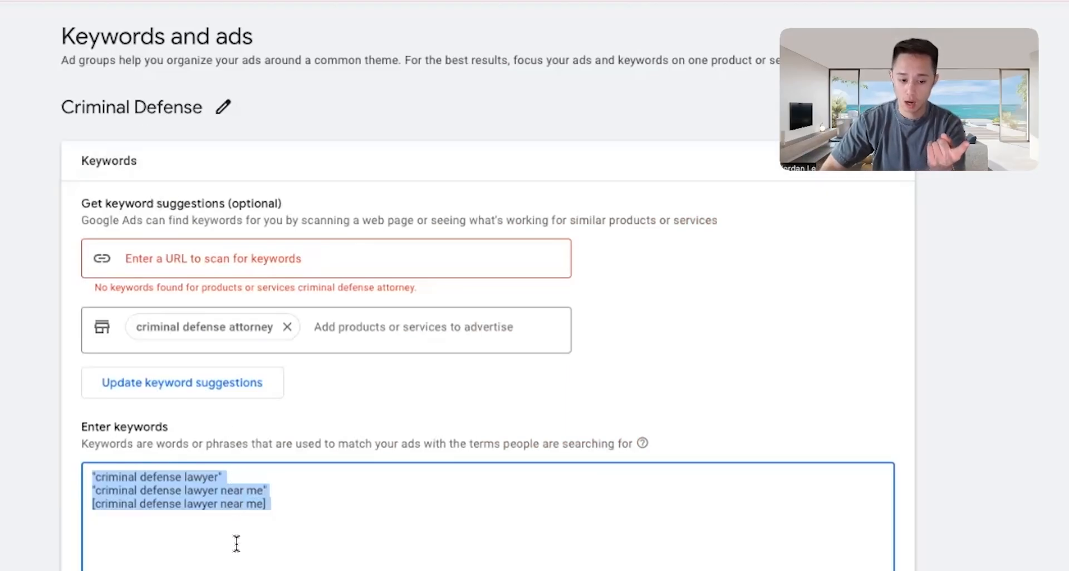
scroll(487, 390, "down", 4)
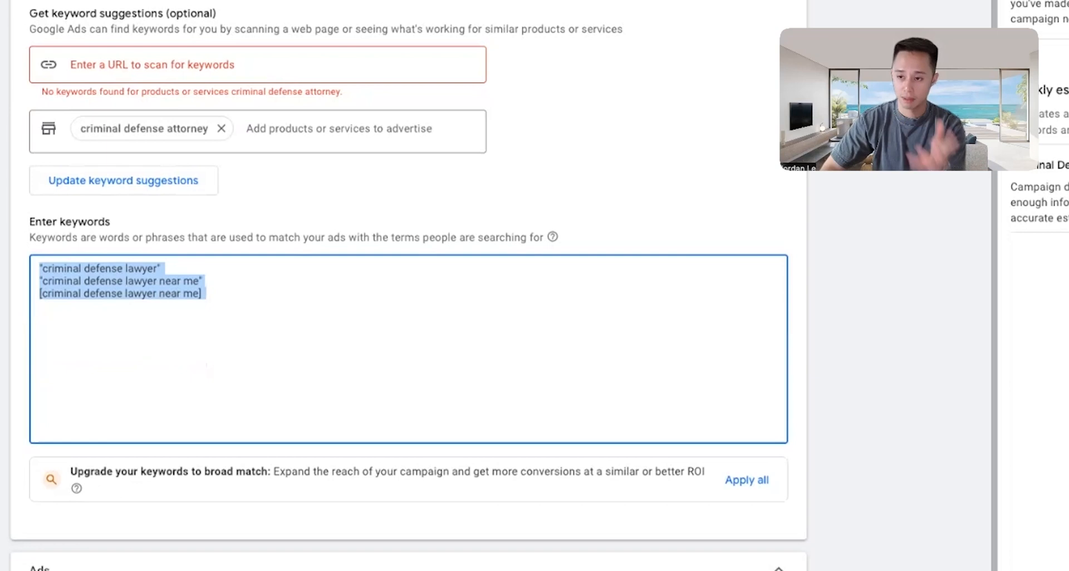
scroll(488, 390, "up", 1)
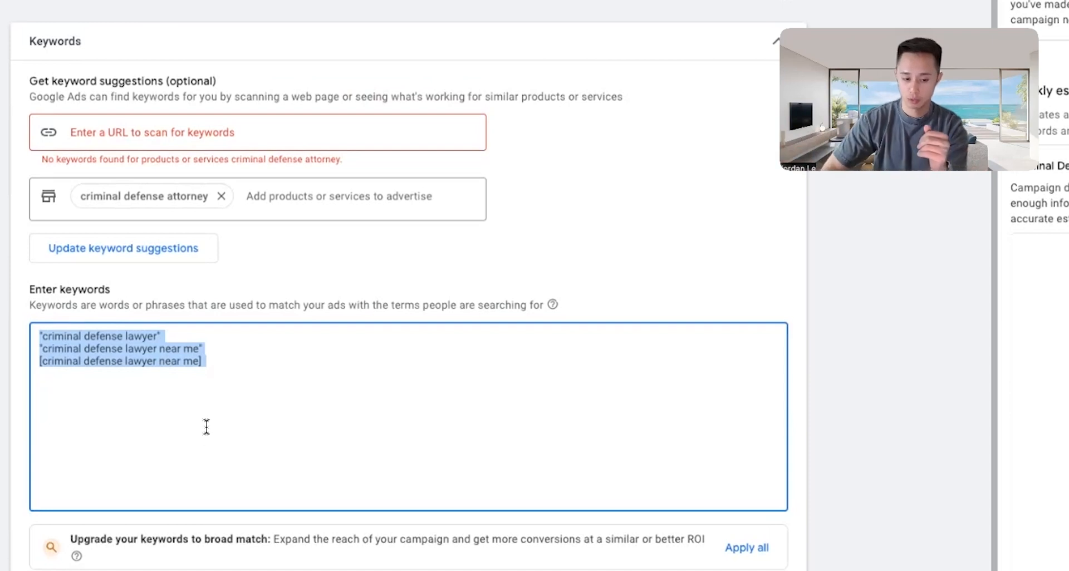
left_click(175, 351)
scroll(231, 489, "down", 1)
scroll(230, 489, "down", 3)
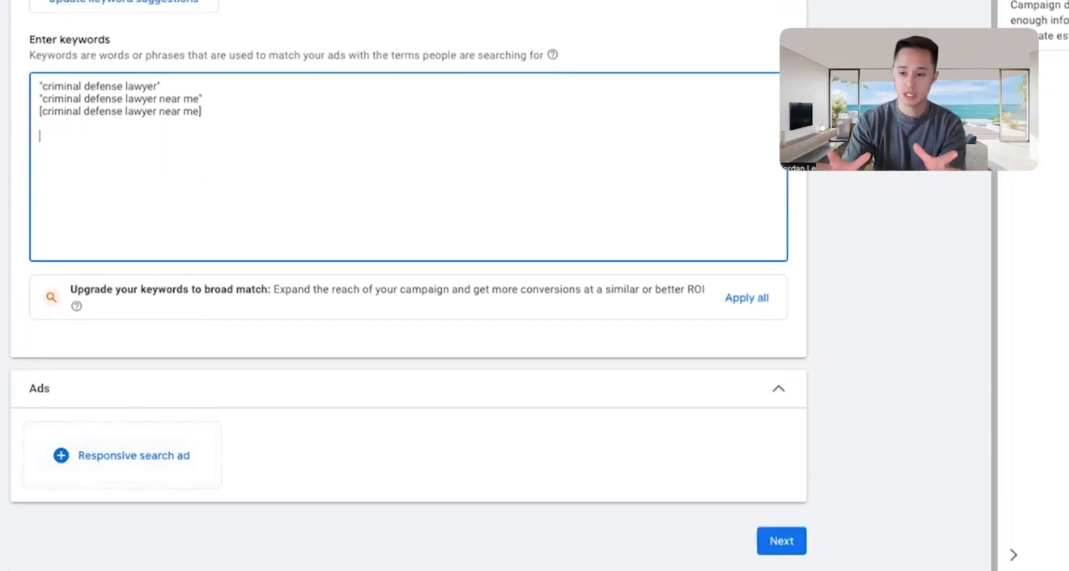
scroll(230, 489, "up", 3)
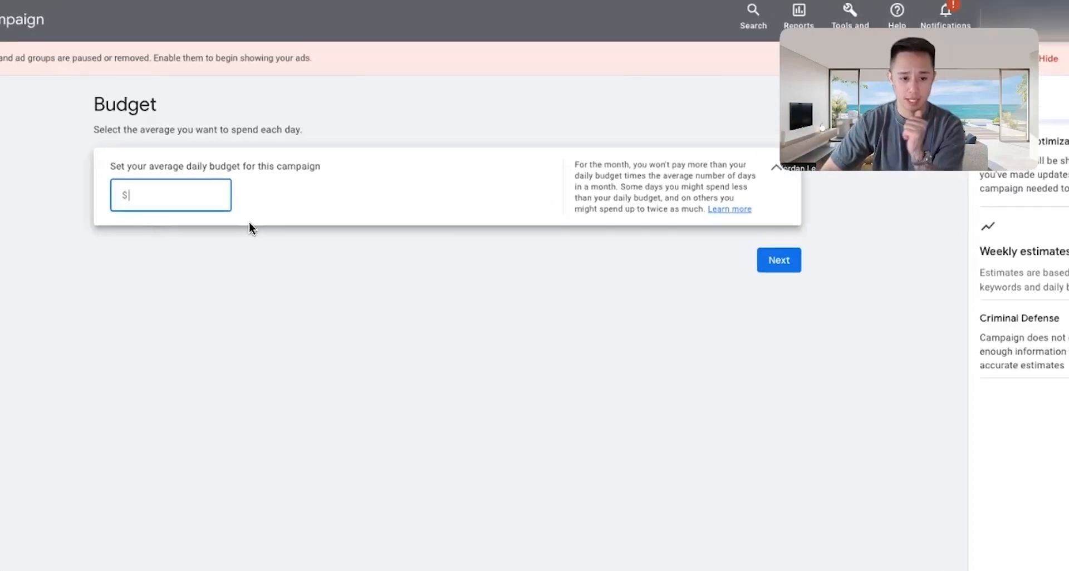
- Open Google in a new browser tab and search for a calculator
key("ctrl+t")
type("google")
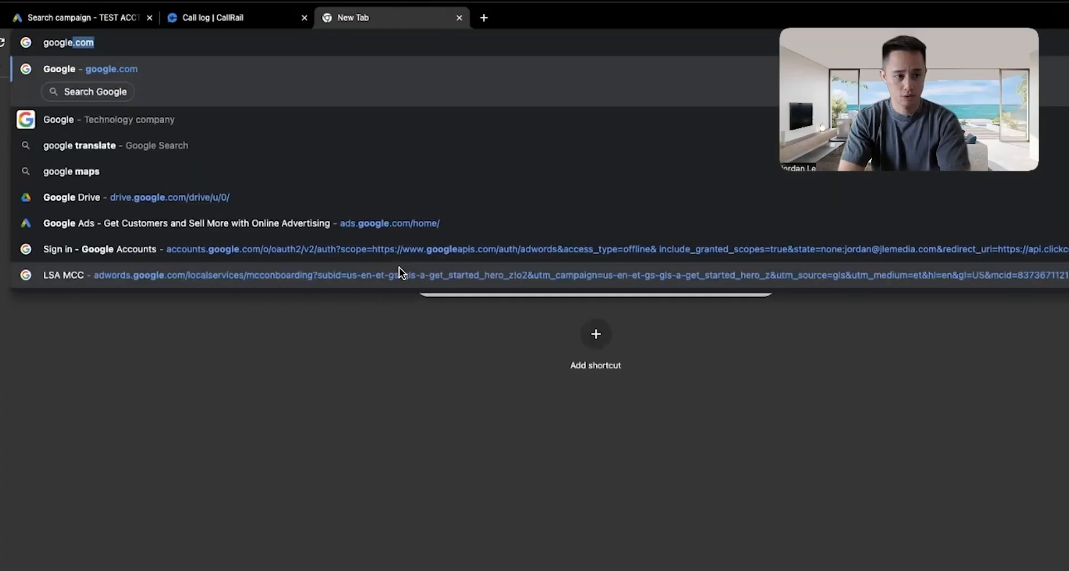
key("Return")
type("calculuator")
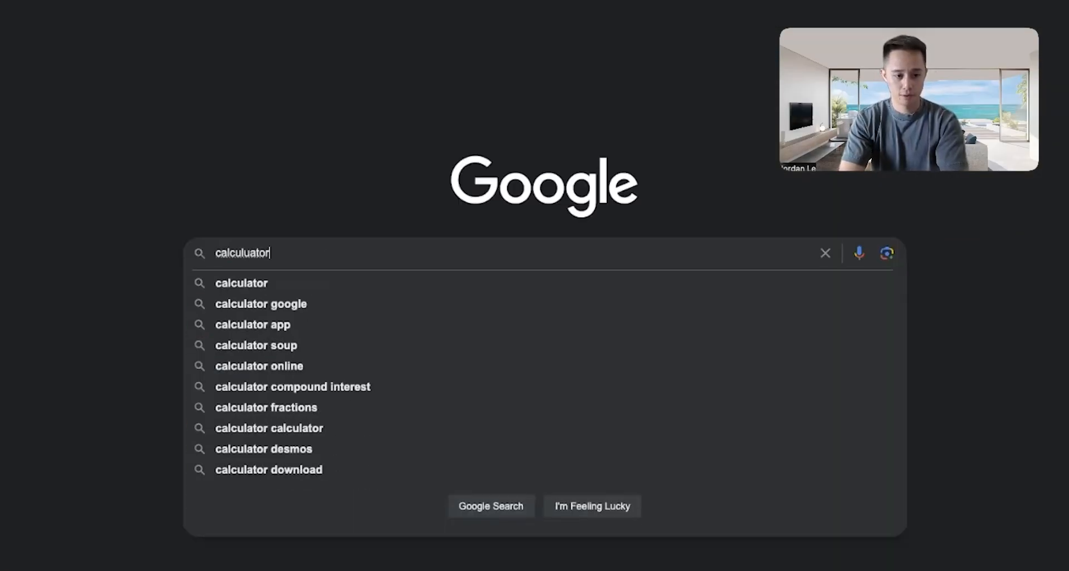
key("Return")
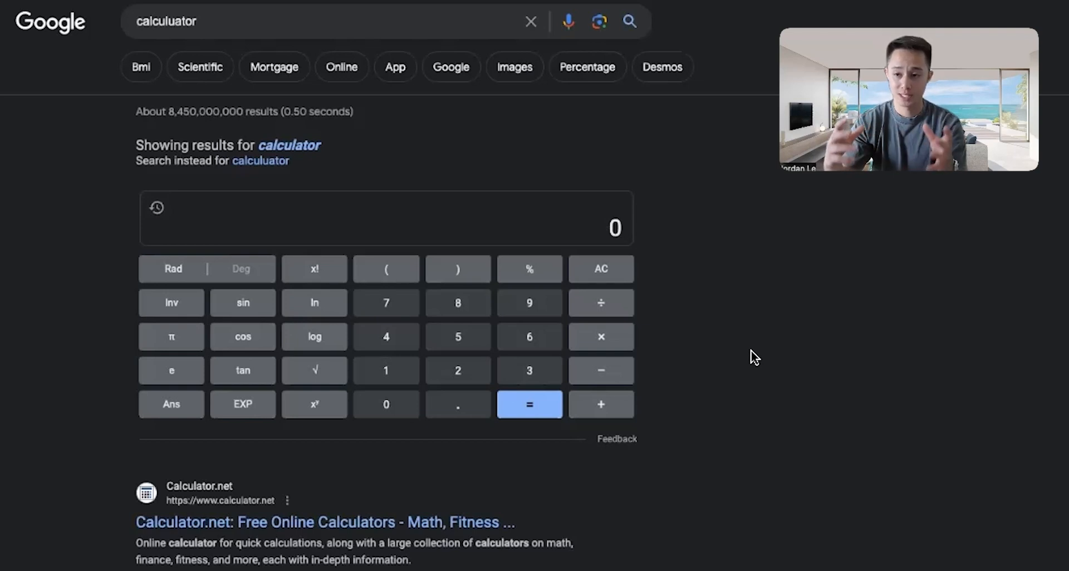
- Calculate 3000 divided by 20 in the Google calculator to work out the daily budget
left_click(534, 376)
left_click(383, 408)
left_click(383, 408)
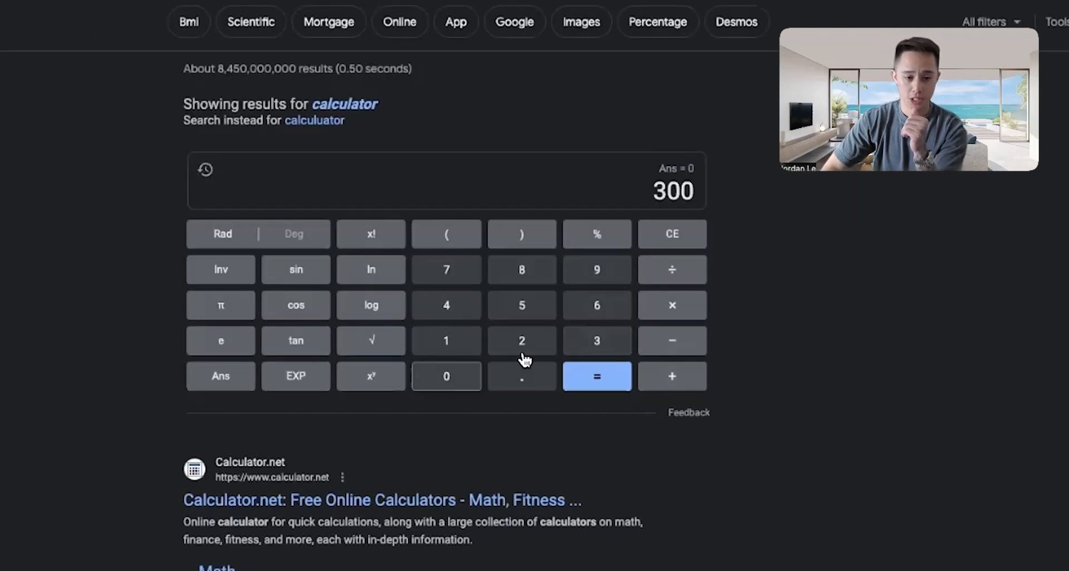
left_click(451, 376)
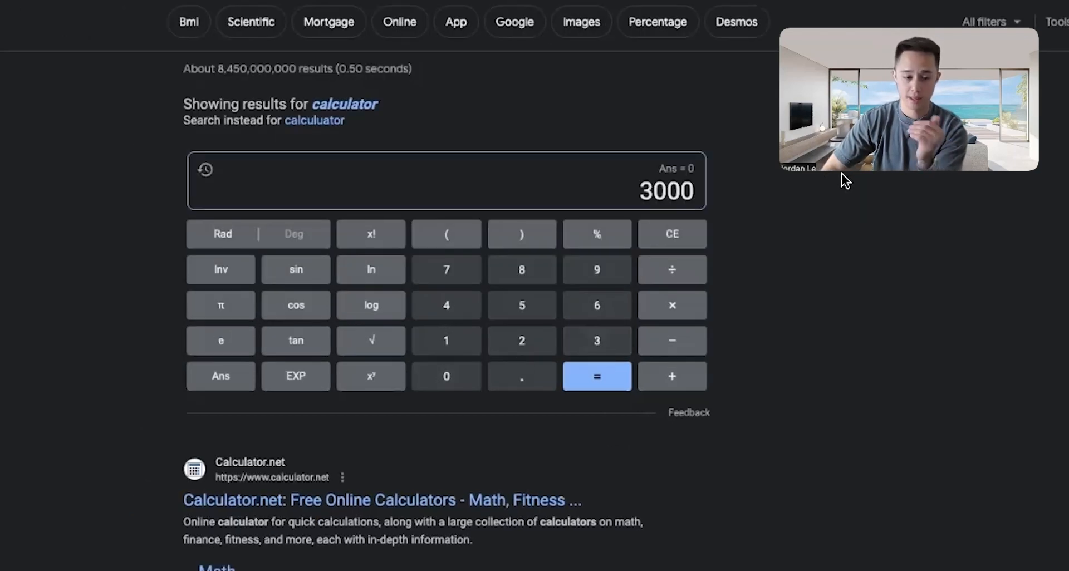
left_click(695, 276)
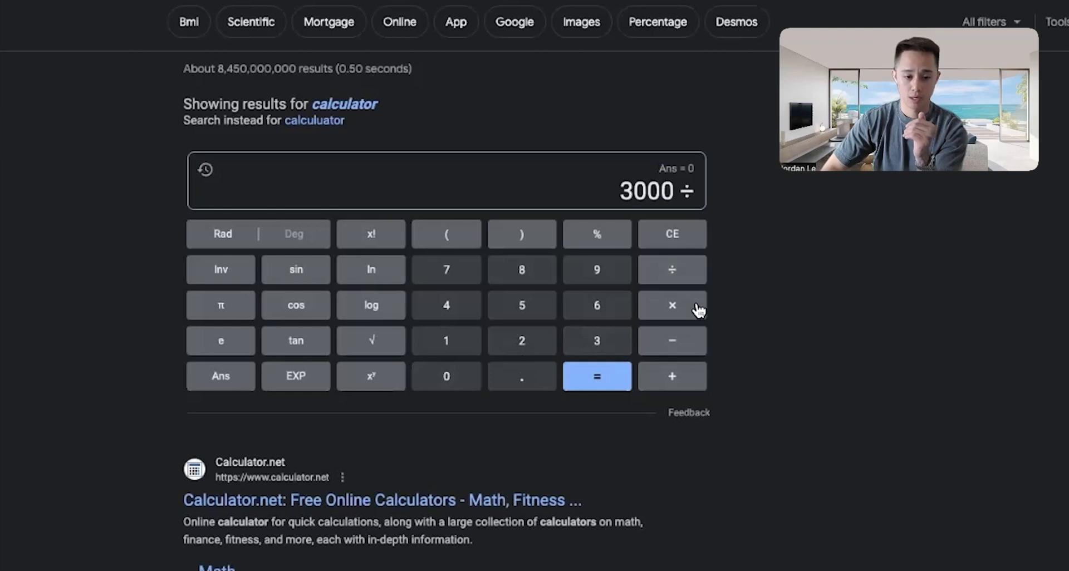
left_click(527, 351)
left_click(446, 376)
left_click(595, 384)
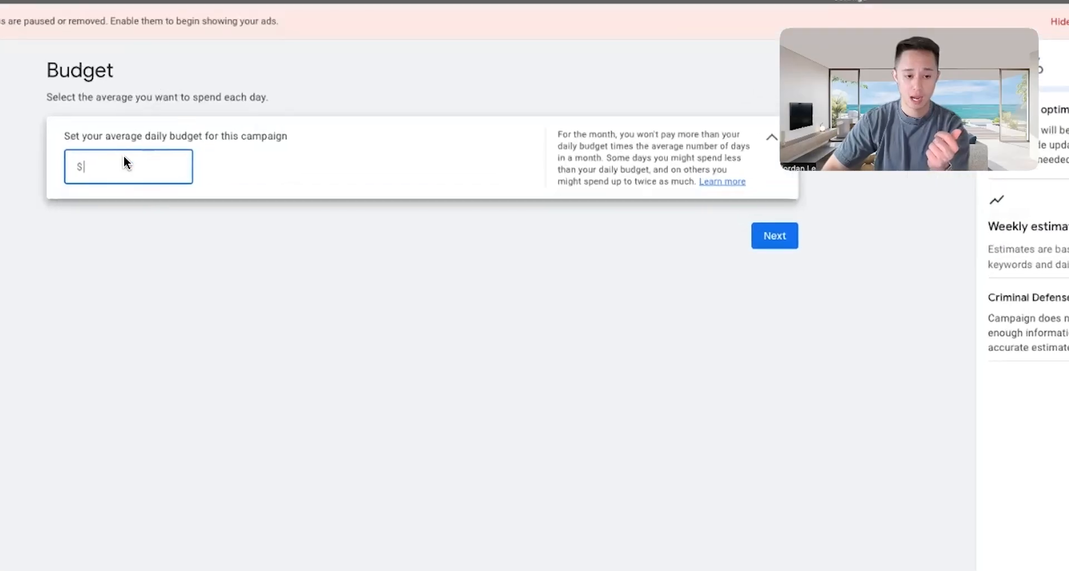
- Set the campaign's average daily budget to $150 and rename the campaign as Criminal Defense 2 in the review overview
type("150")
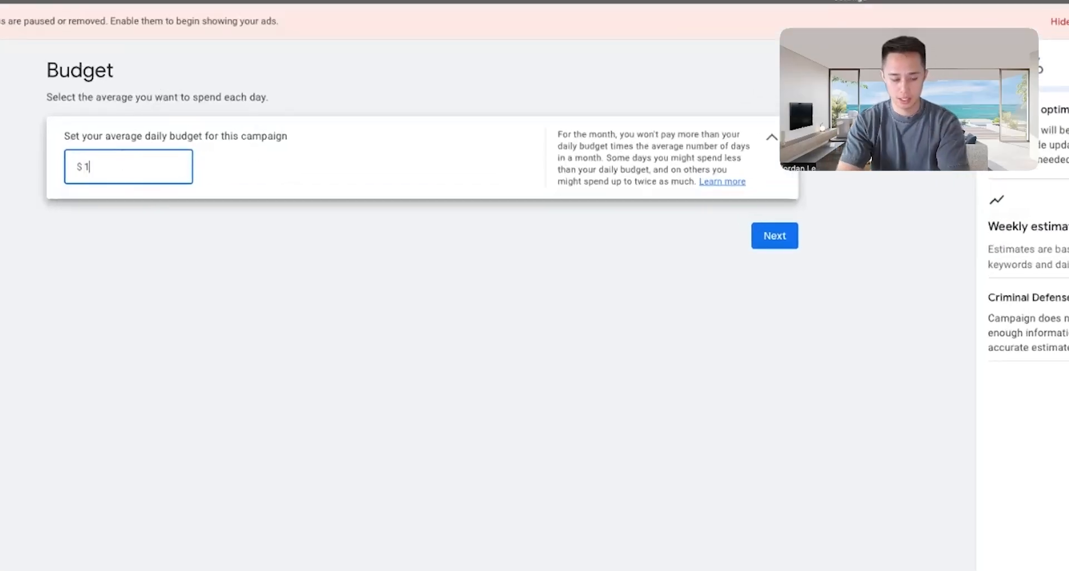
left_click(763, 245)
scroll(429, 336, "down", 1)
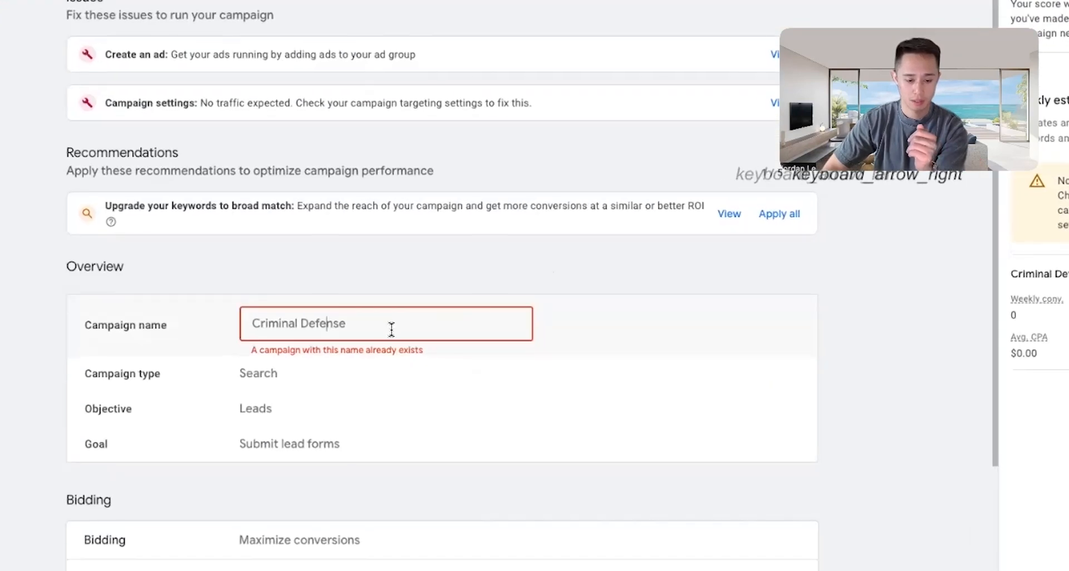
left_click(390, 329)
type("2")
scroll(864, 286, "down", 5)
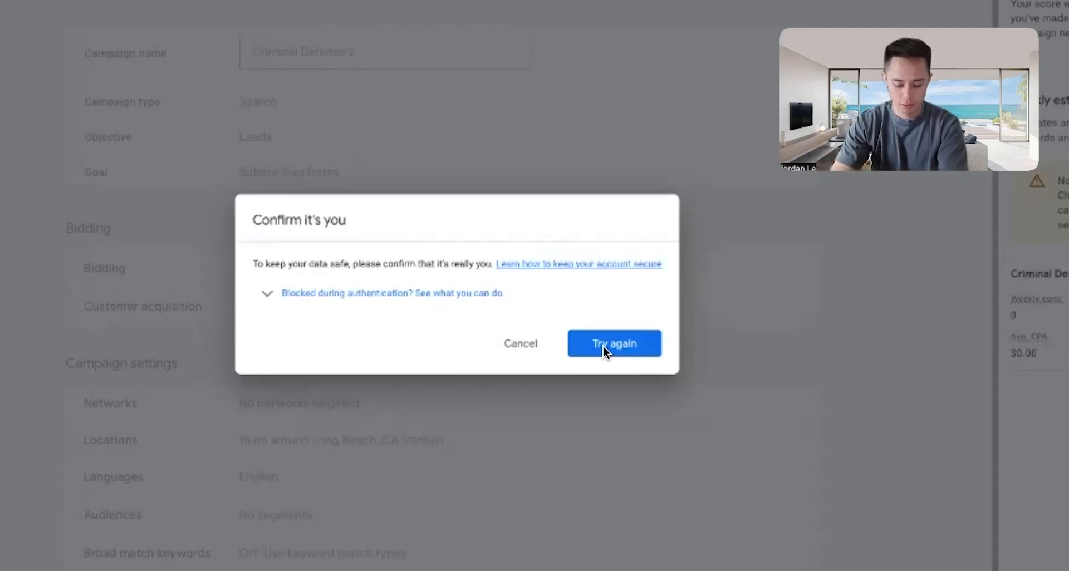
- Retry the identity confirmation and publish the Criminal Defense 2 campaign despite its missing information
left_click(603, 344)
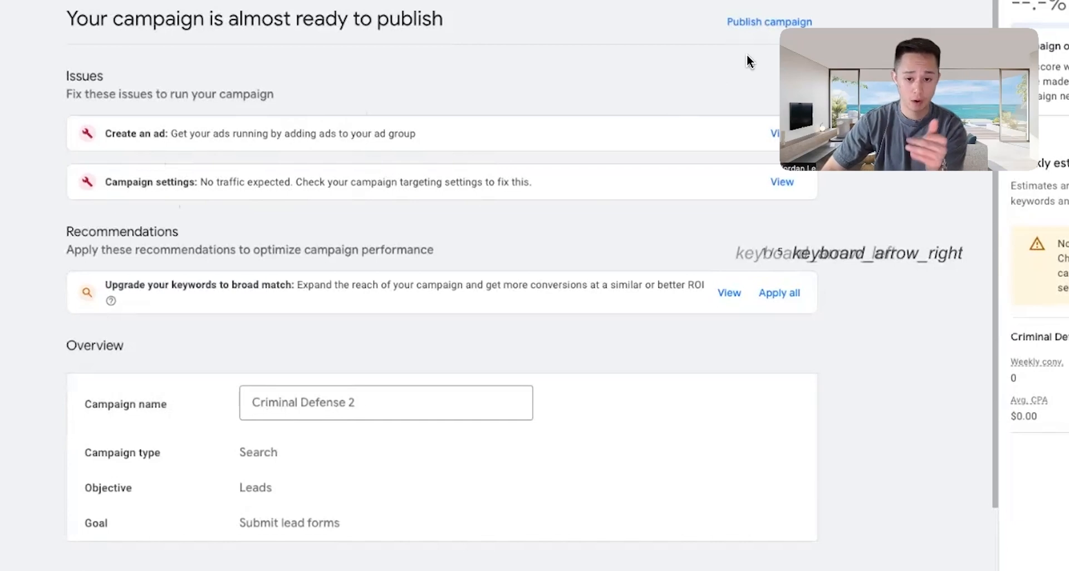
left_click(762, 22)
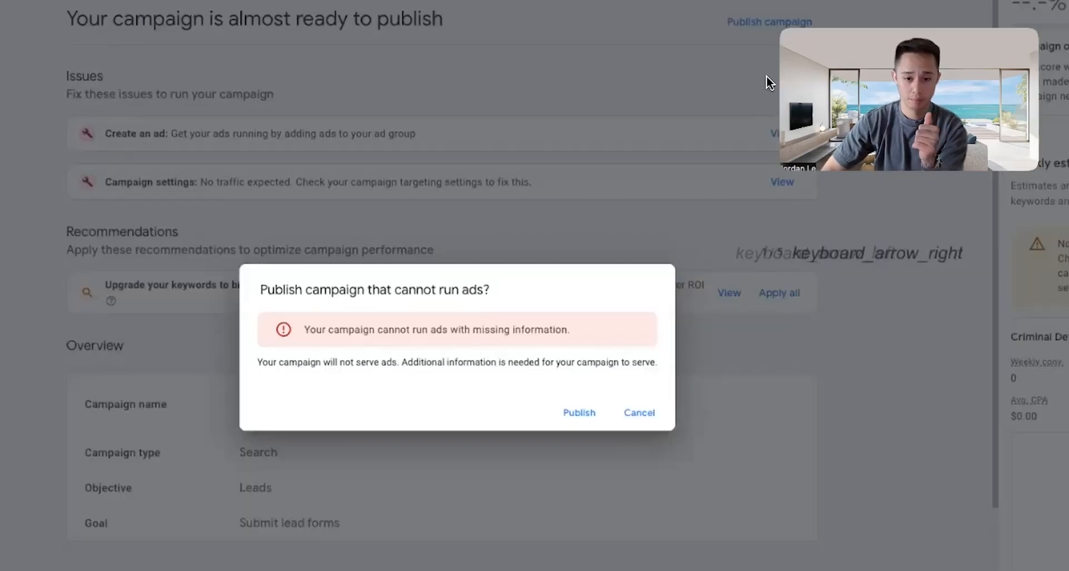
left_click(579, 413)
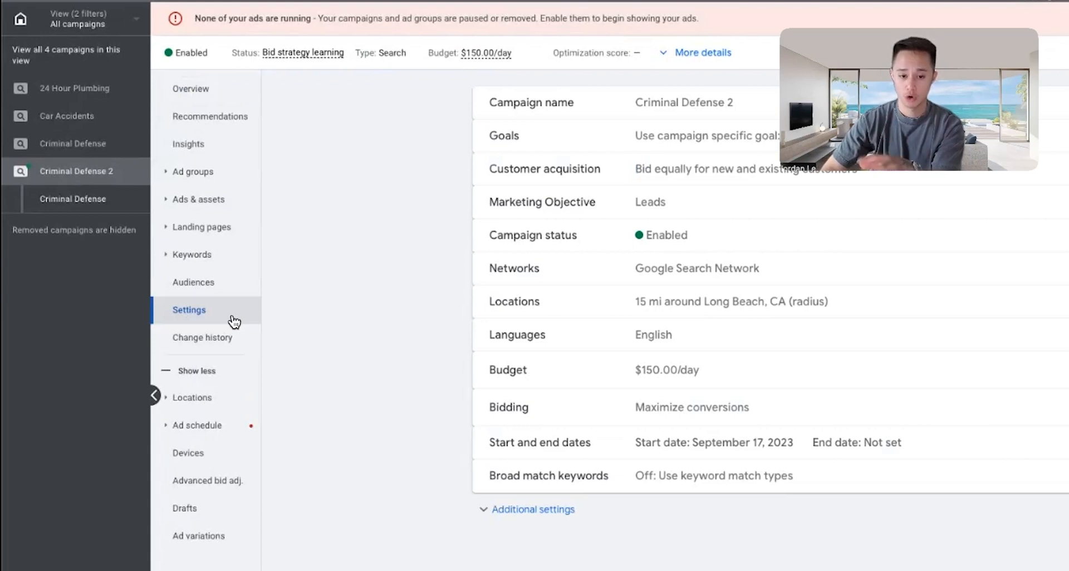
- Change the Criminal Defense 2 campaign's bidding to the Manual CPC strategy with Enhanced CPC turned off, and save it
left_click(534, 509)
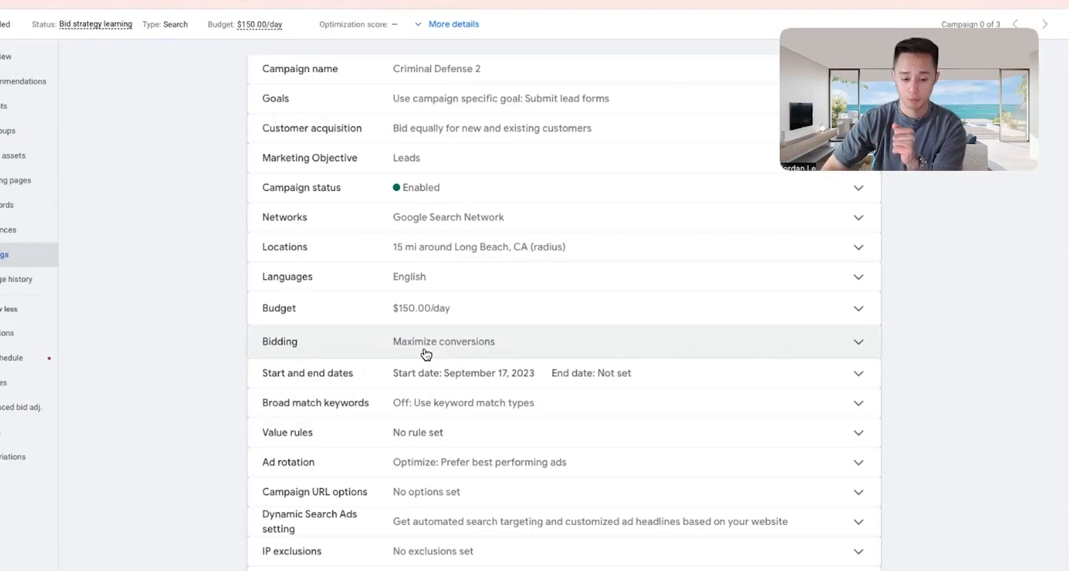
left_click(191, 356)
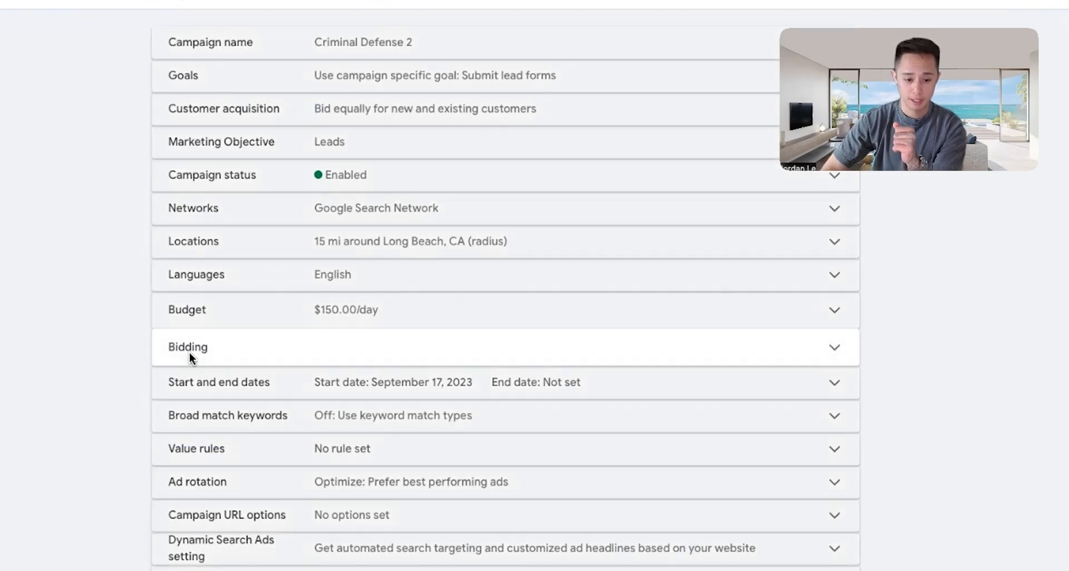
left_click(365, 417)
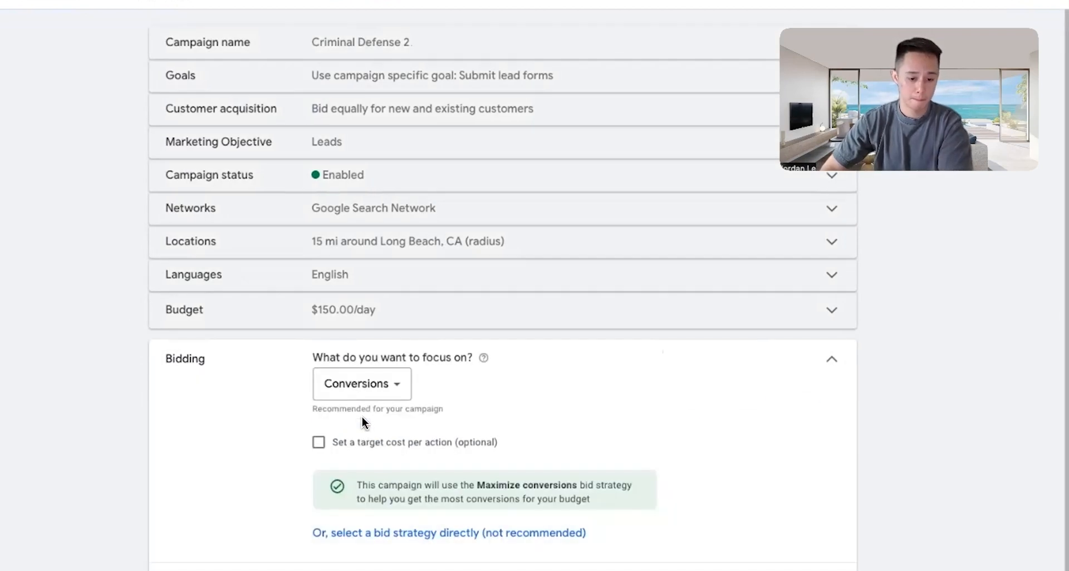
left_click(403, 386)
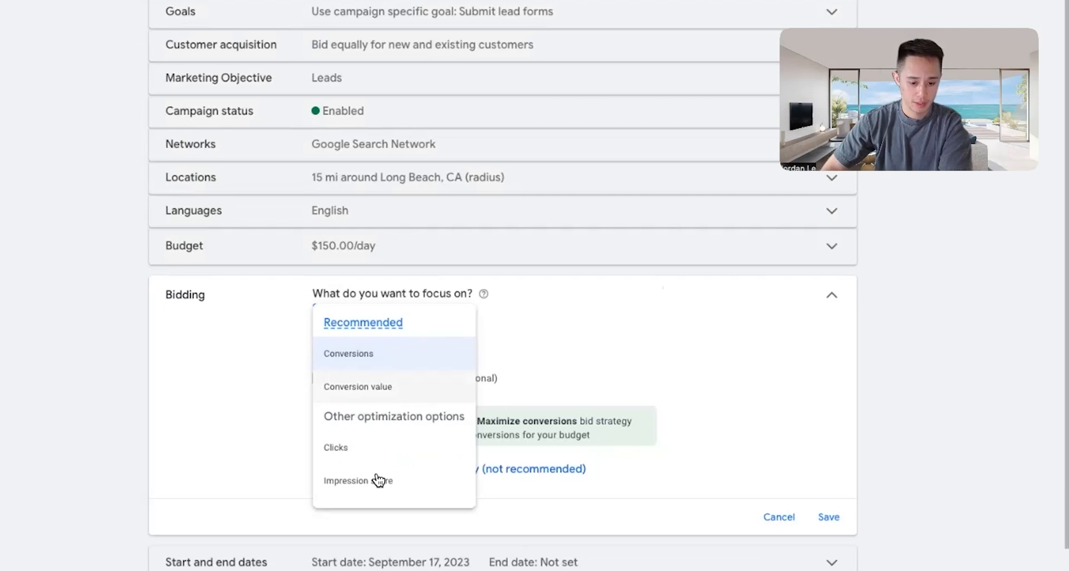
left_click(222, 402)
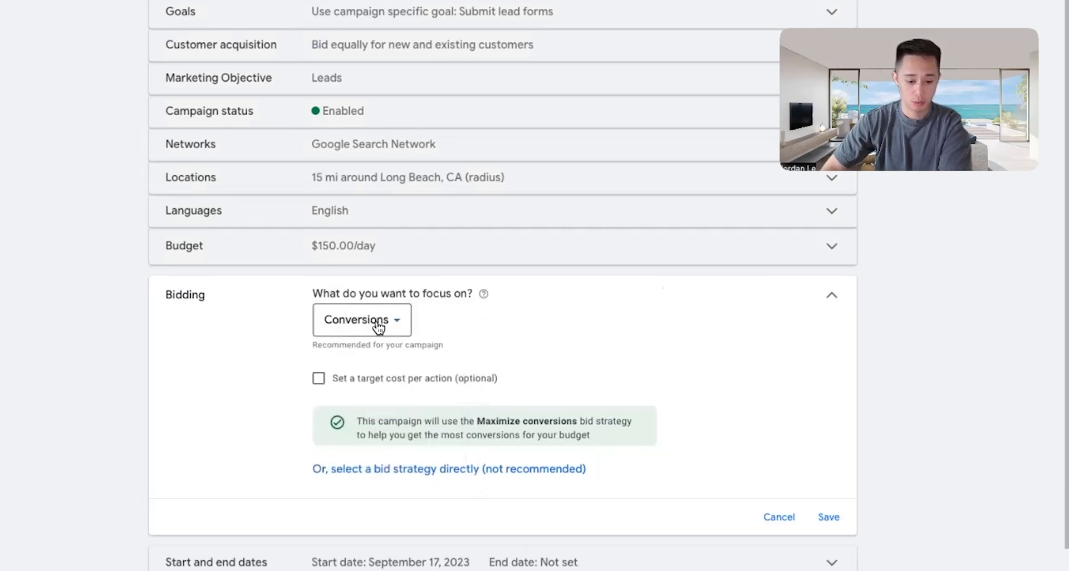
left_click(516, 473)
left_click(466, 338)
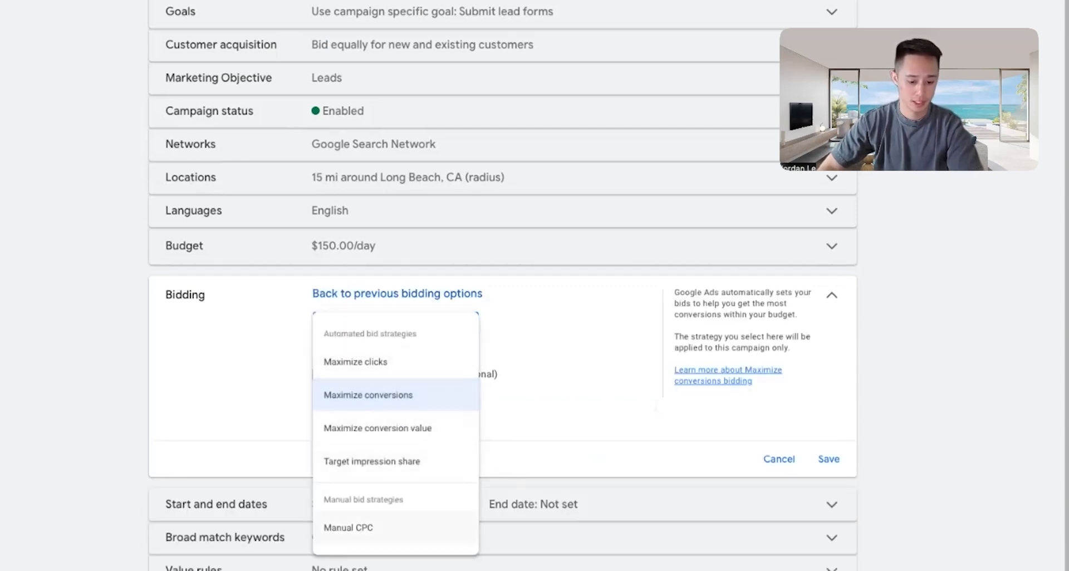
left_click(356, 528)
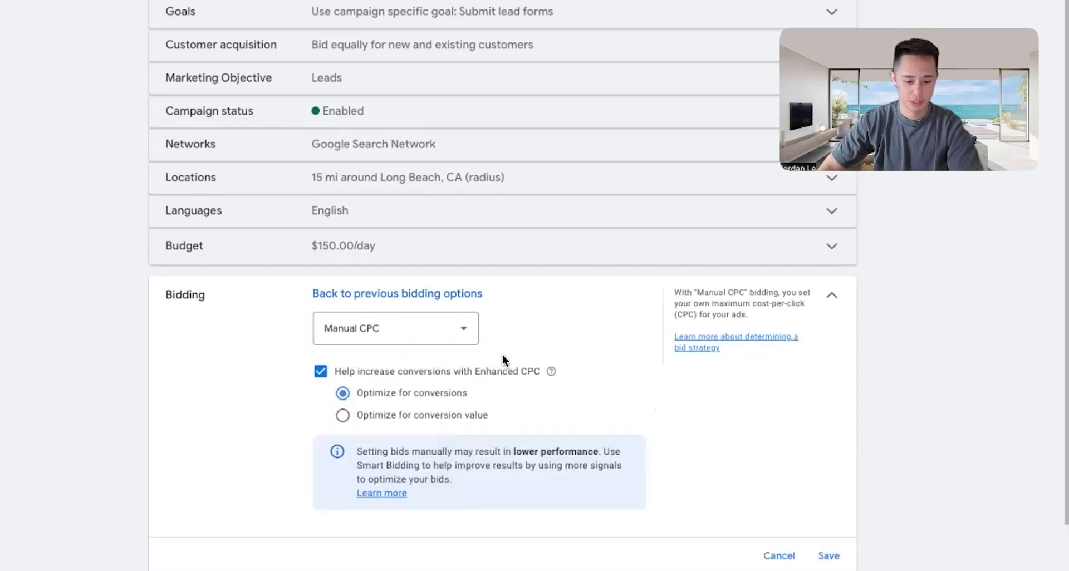
left_click(489, 373)
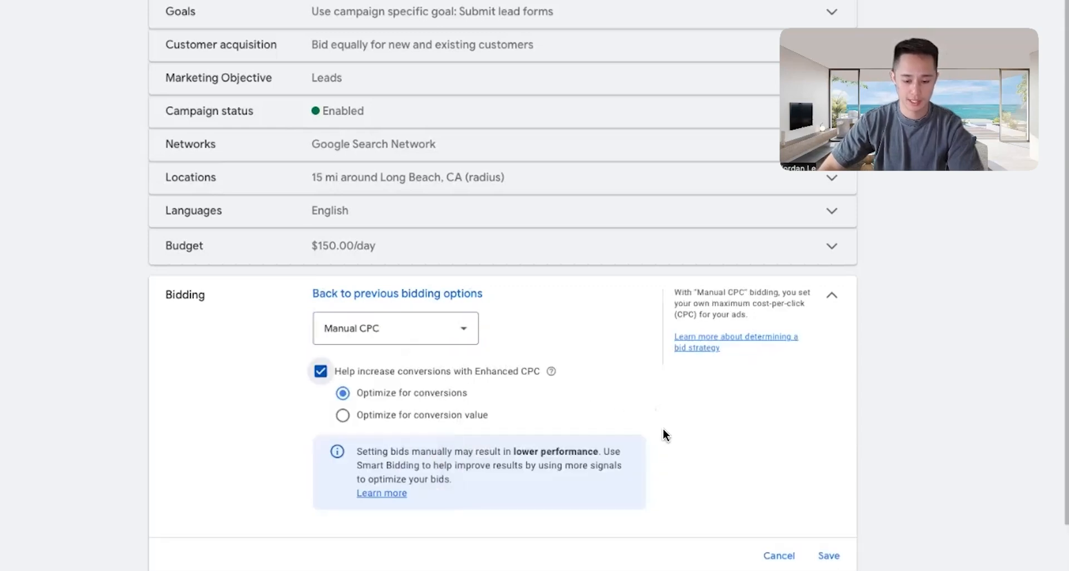
left_click(551, 372)
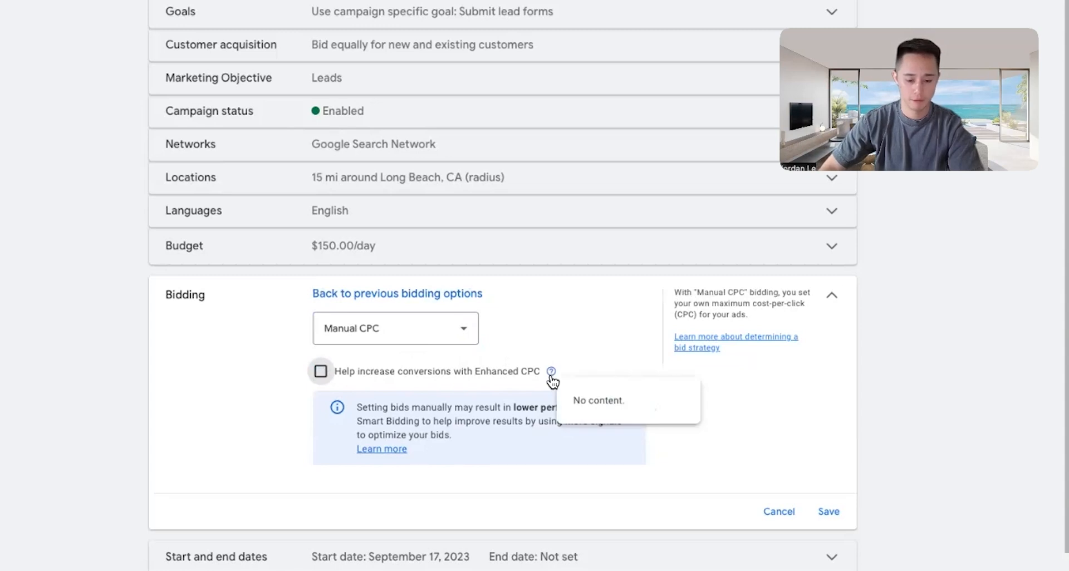
left_click(829, 511)
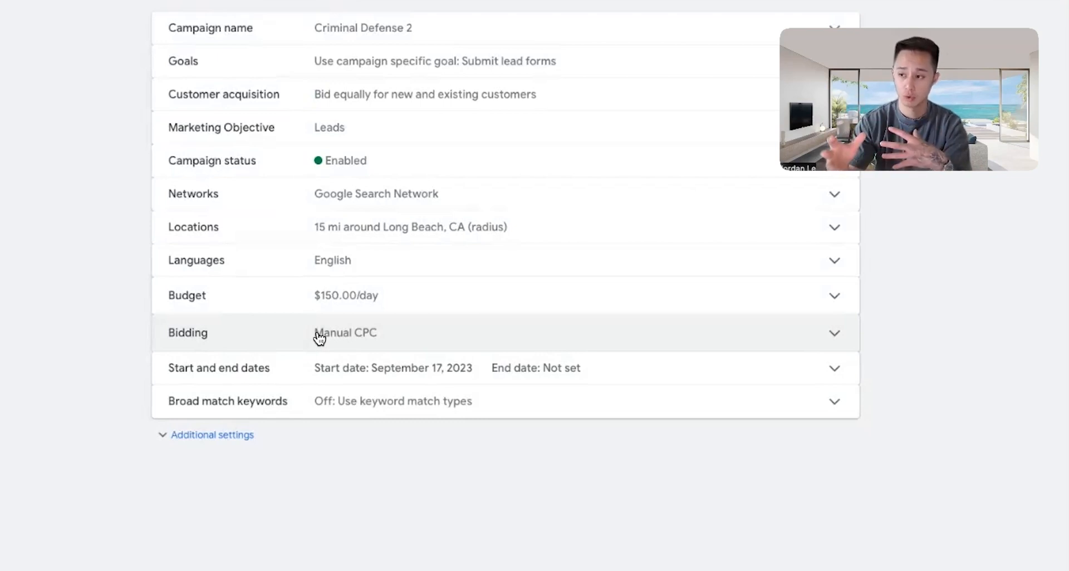
- Open the Criminal Defense 2 campaign's search keywords to see their maximum CPC, and proceed to Keyword Planner
left_click(59, 250)
left_click(51, 284)
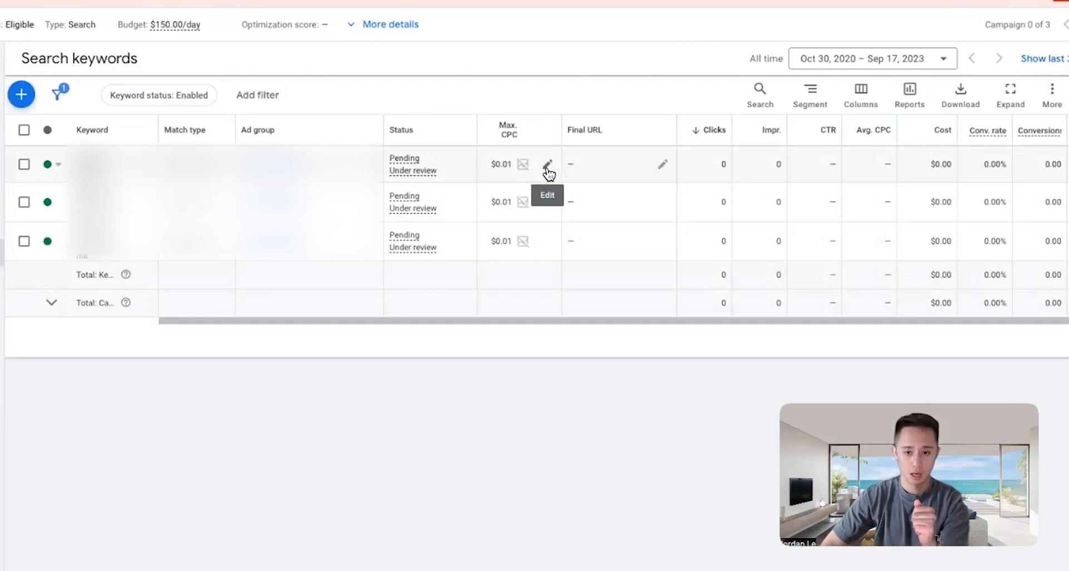
scroll(668, 111, "up", 1)
left_click(779, 27)
right_click(284, 95)
left_click(285, 98)
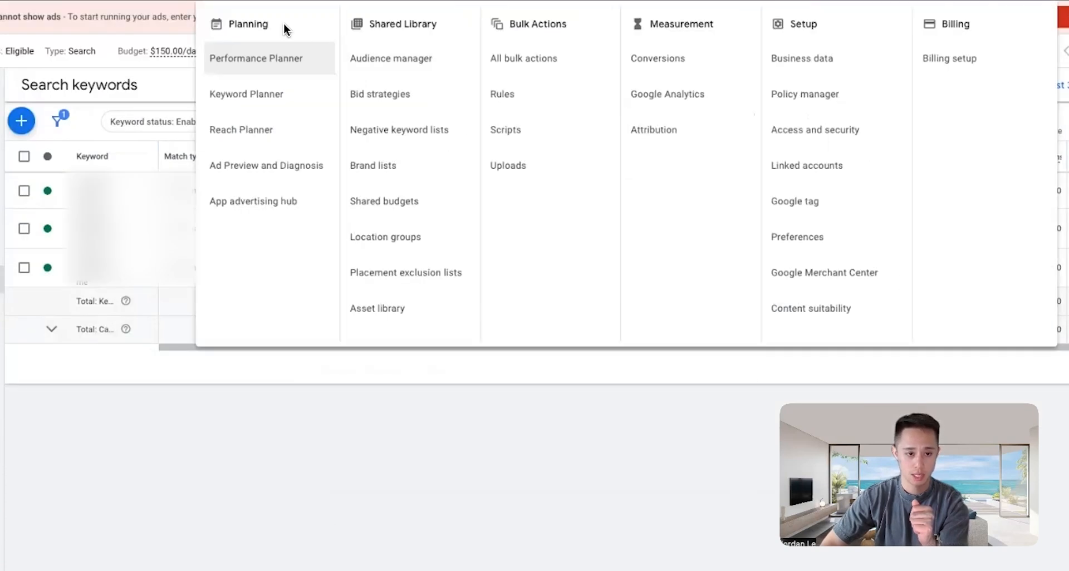
left_click(449, 472)
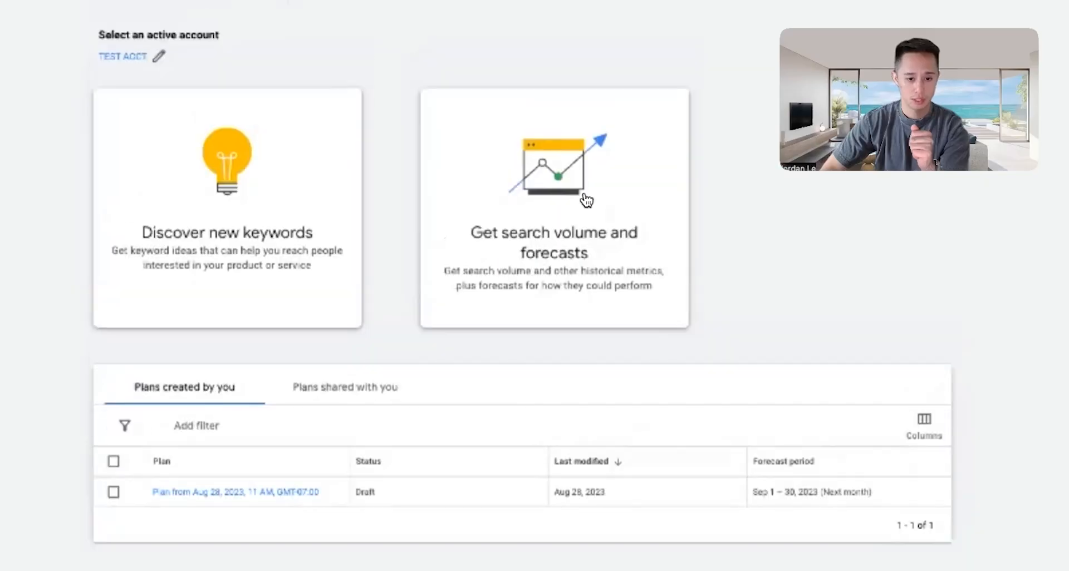
- Get search volume and forecasts for the placeholder keyword "a" and open the plan's keyword ideas
left_click(560, 224)
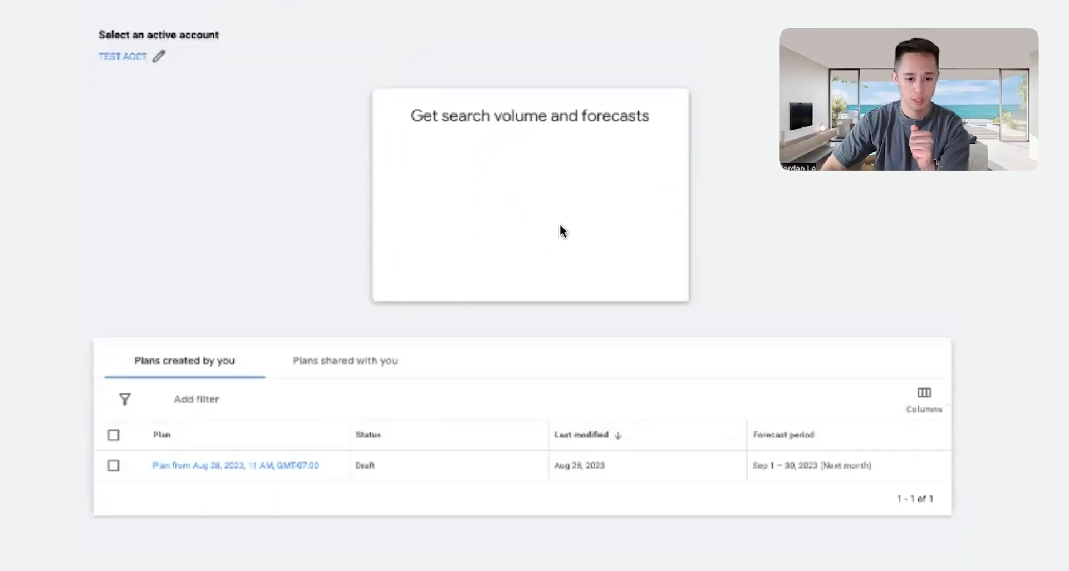
left_click(494, 167)
type("A")
left_click(161, 277)
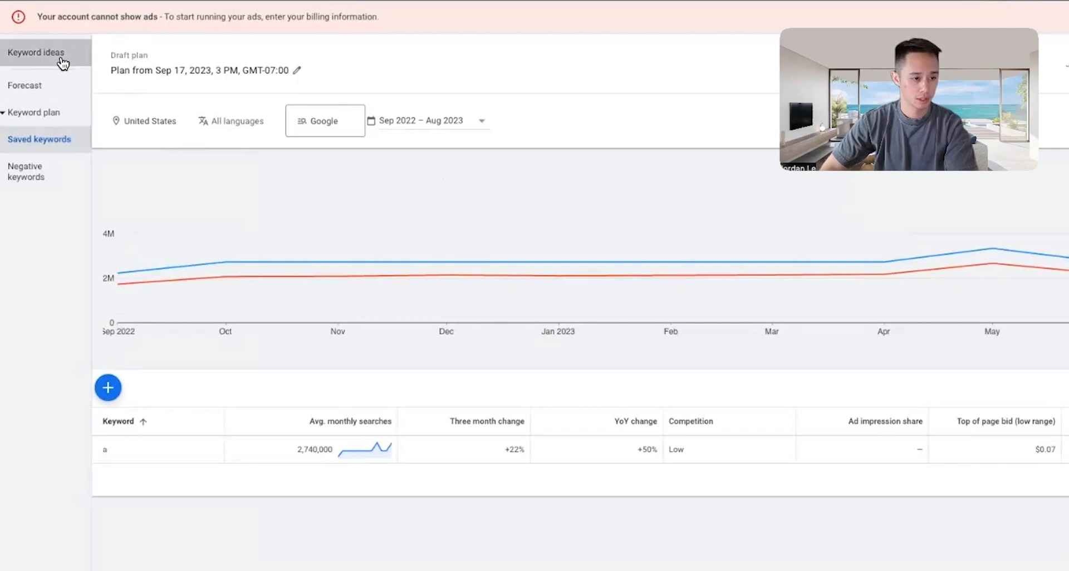
left_click(60, 58)
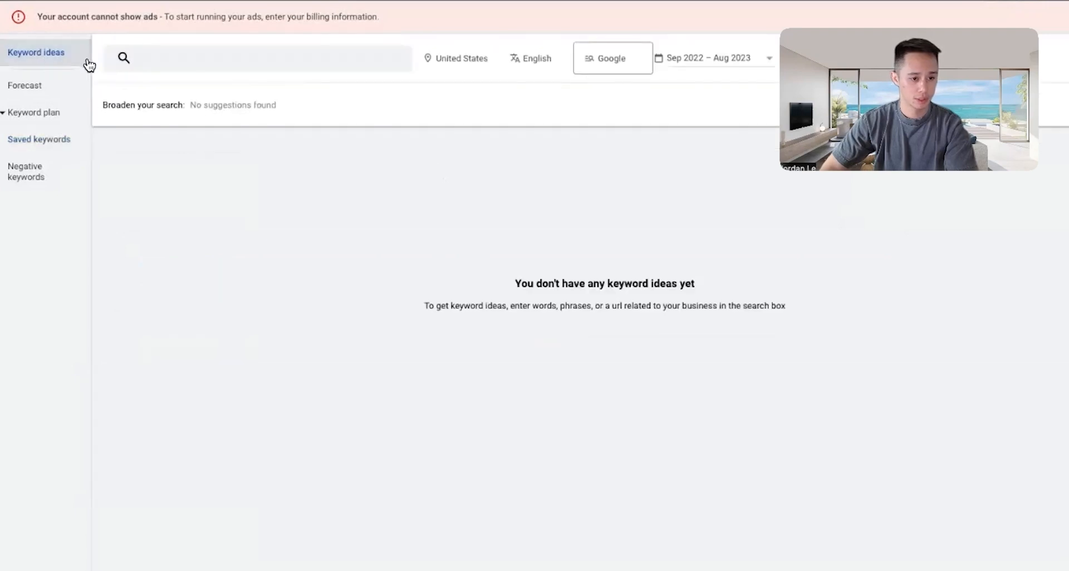
- Replace the United States location with Long Beach, California for the keyword ideas and save it
left_click(497, 63)
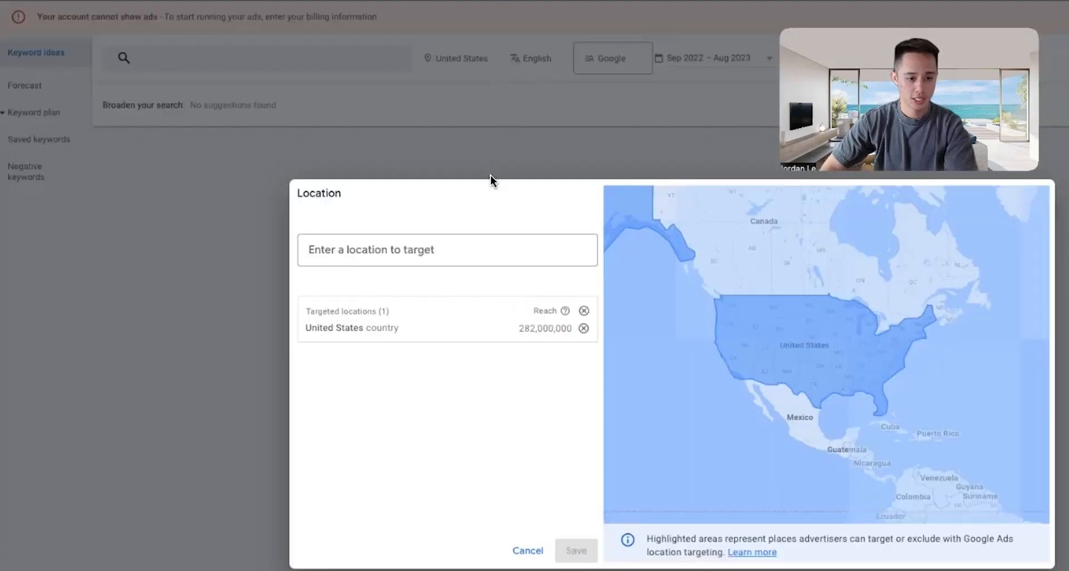
left_click(586, 332)
left_click(437, 248)
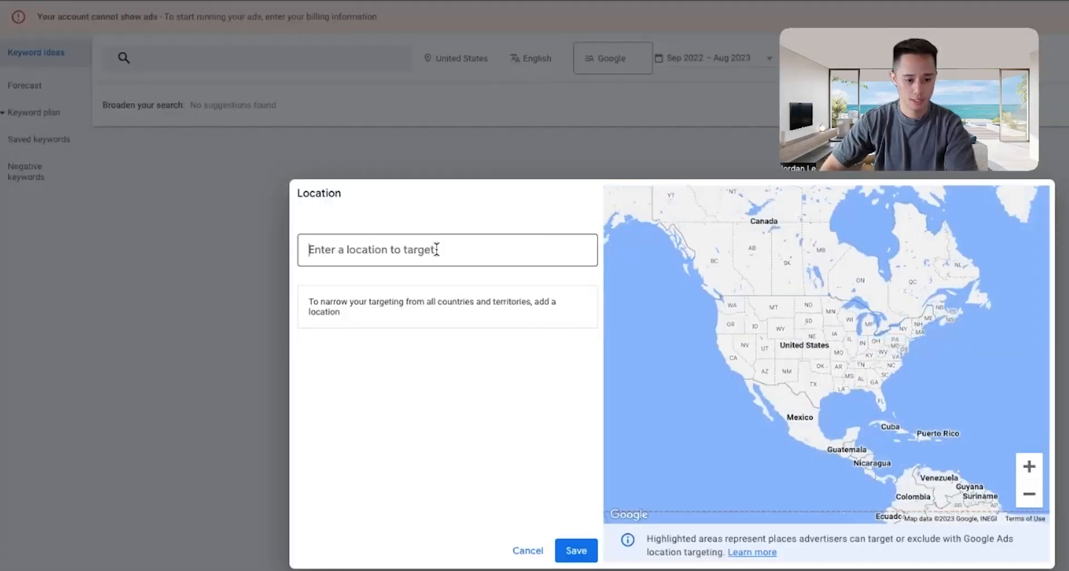
type("long beach")
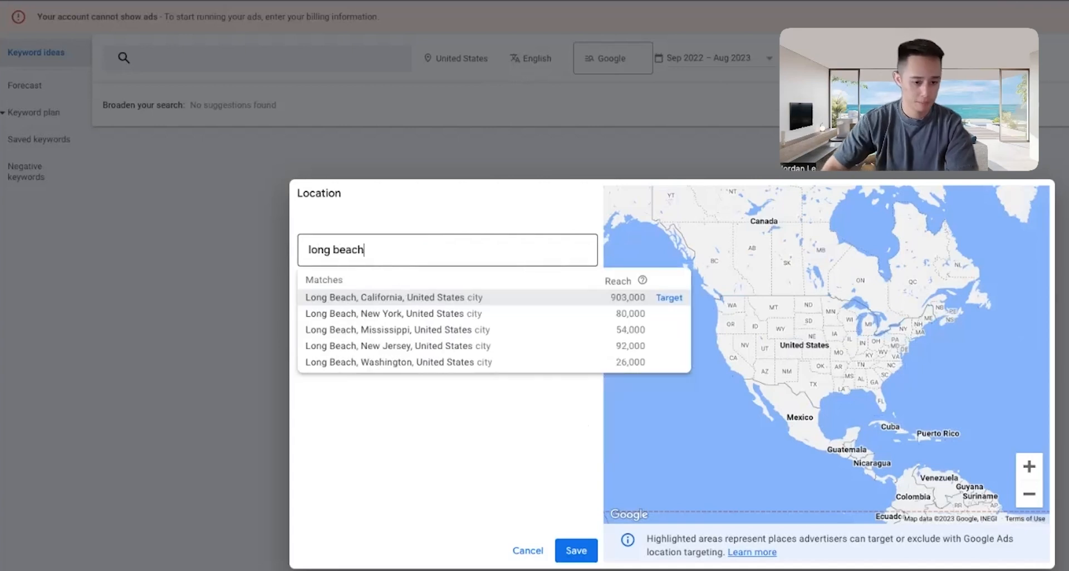
left_click(471, 298)
left_click(426, 471)
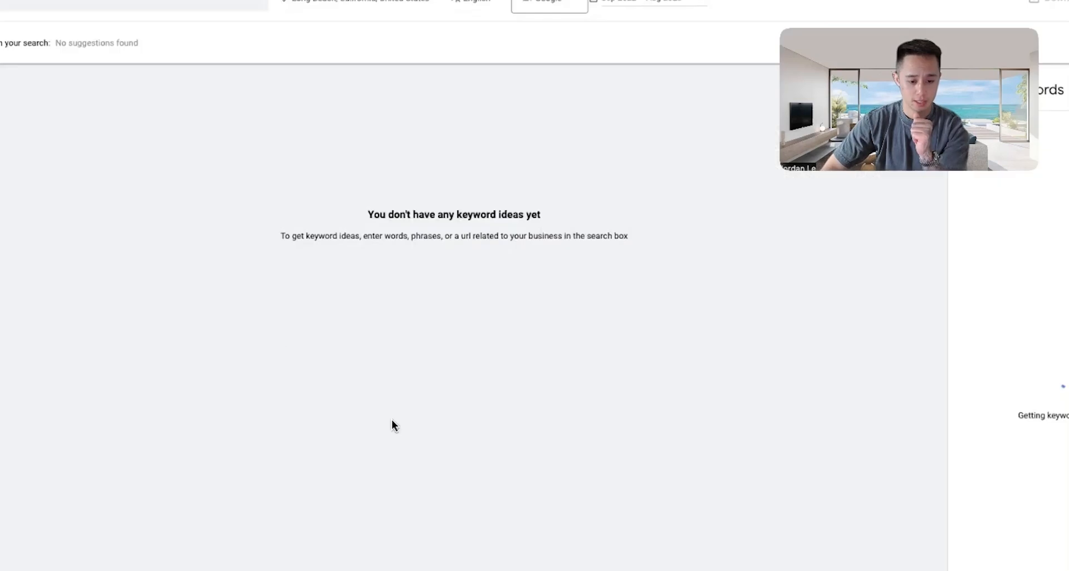
- Search for keyword ideas with the keyword "criminal defense"
left_click(167, 18)
type("crimi")
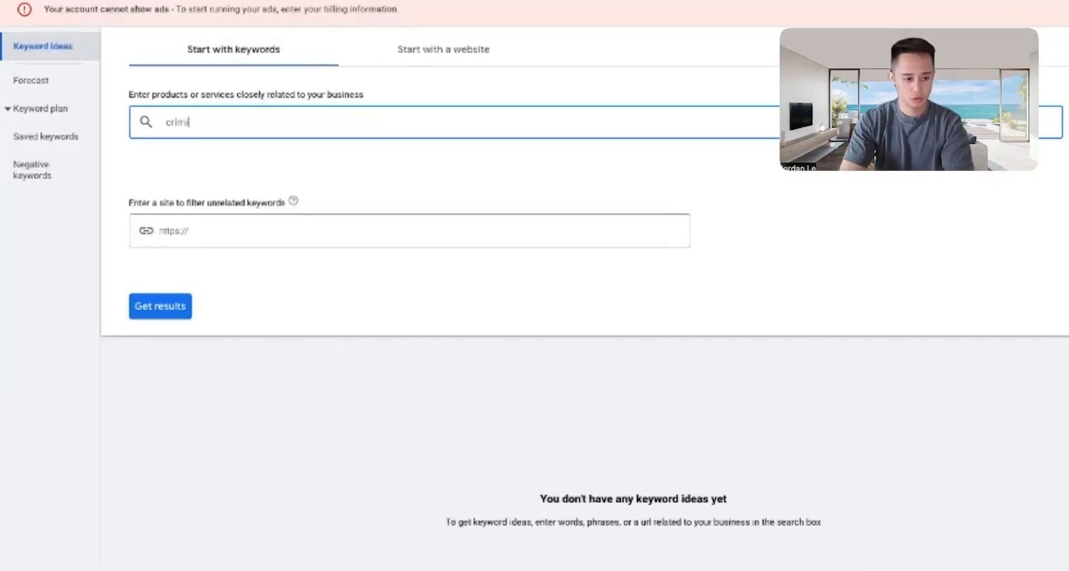
type("nal defense")
key("Return")
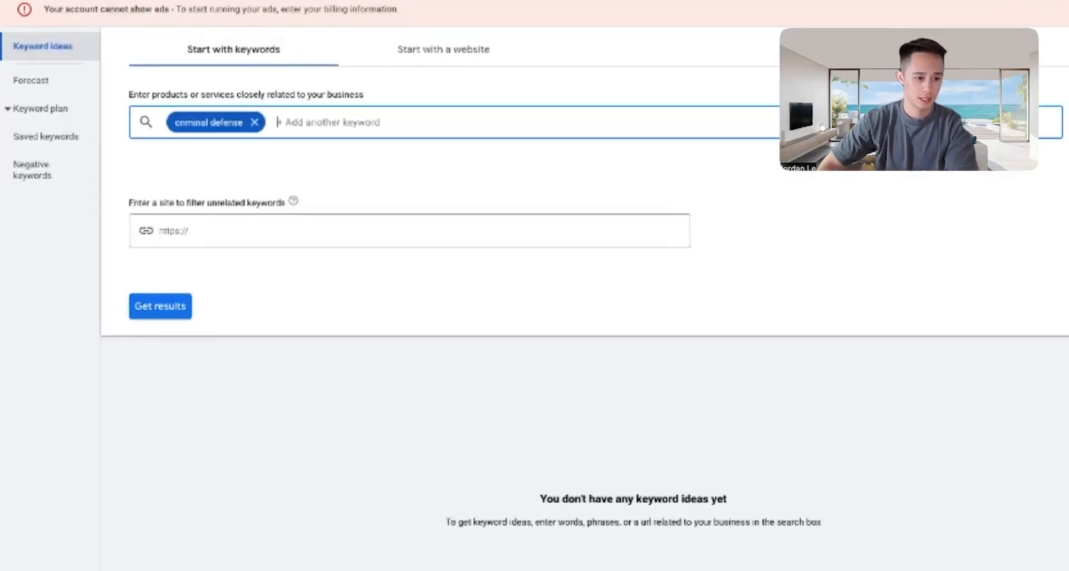
left_click(174, 307)
- Search for keyword ideas with the keyword "criminal lawyer"
left_click(325, 89)
type("criminal")
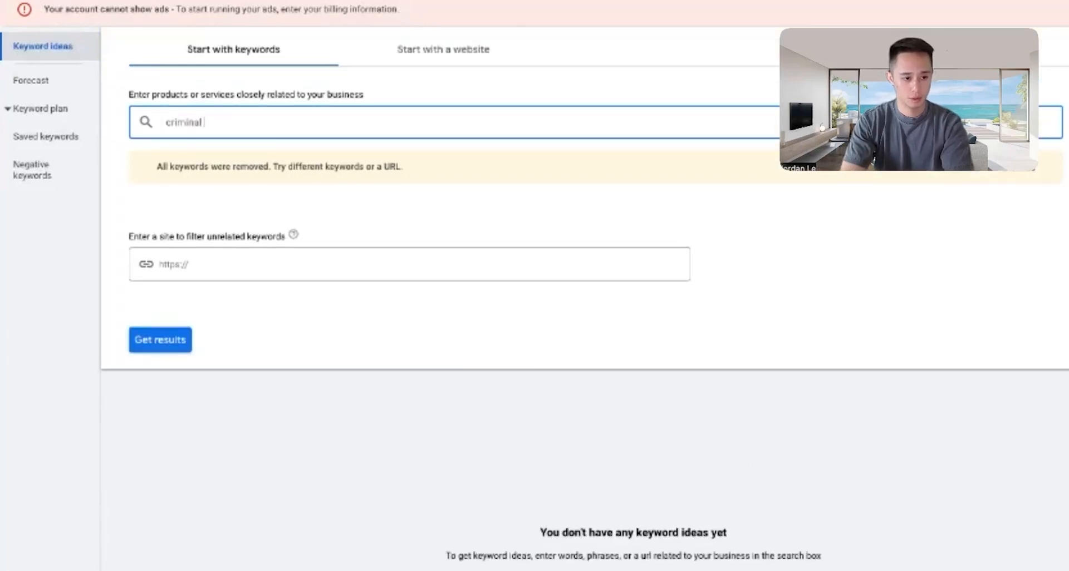
type(" lawyer")
key("Return")
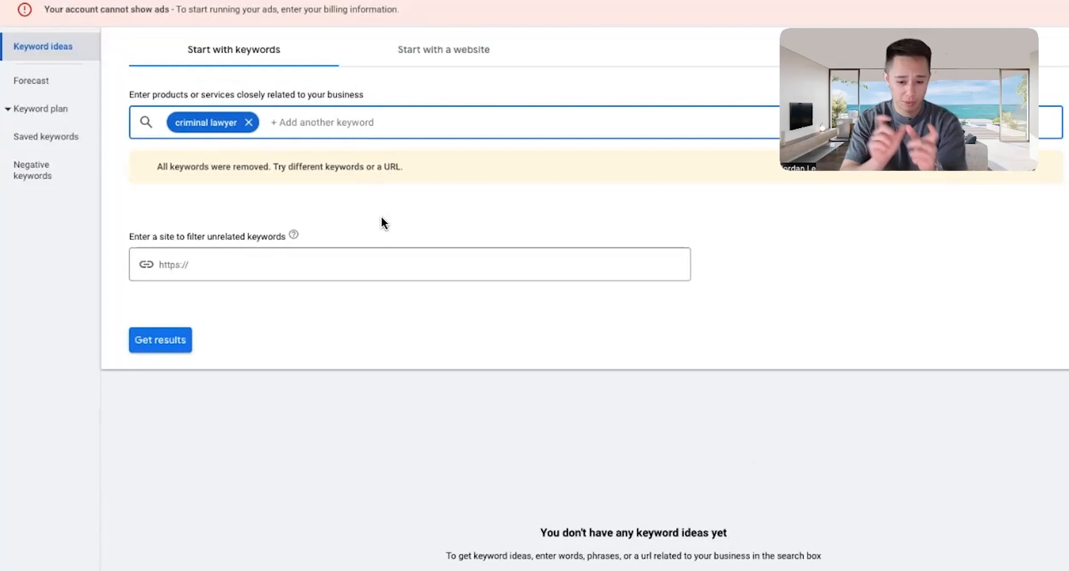
left_click(173, 337)
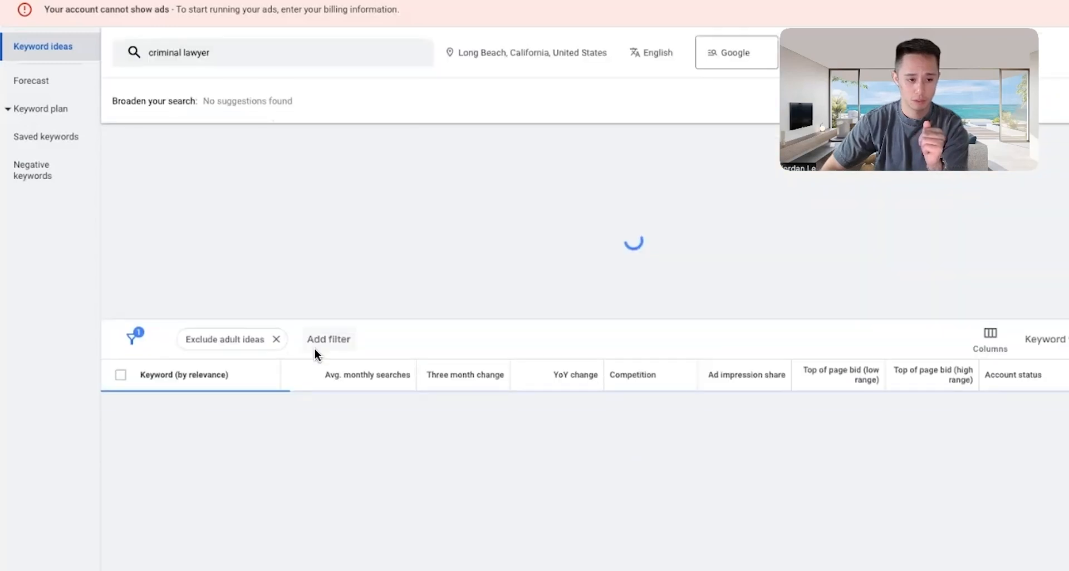
- Try the keyword "defense lawyer" in the keyword ideas search
left_click(231, 95)
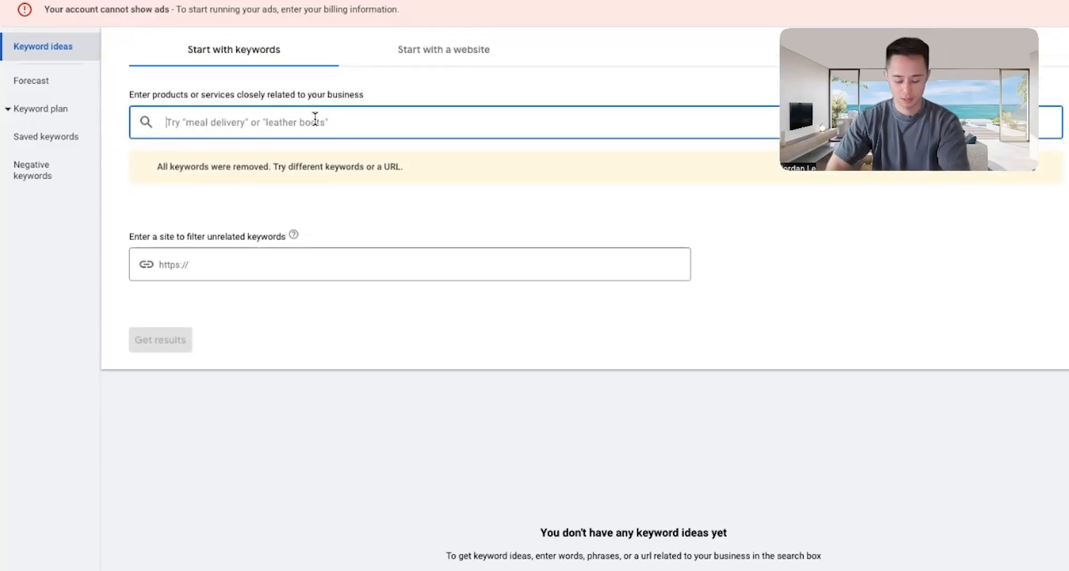
type("c")
type("efense lawyer")
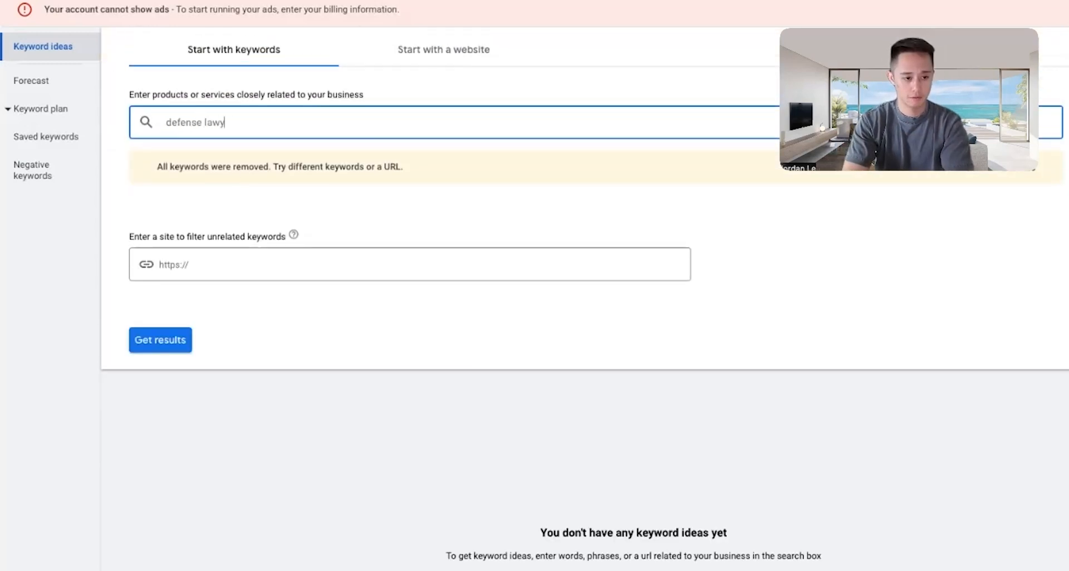
key("Return")
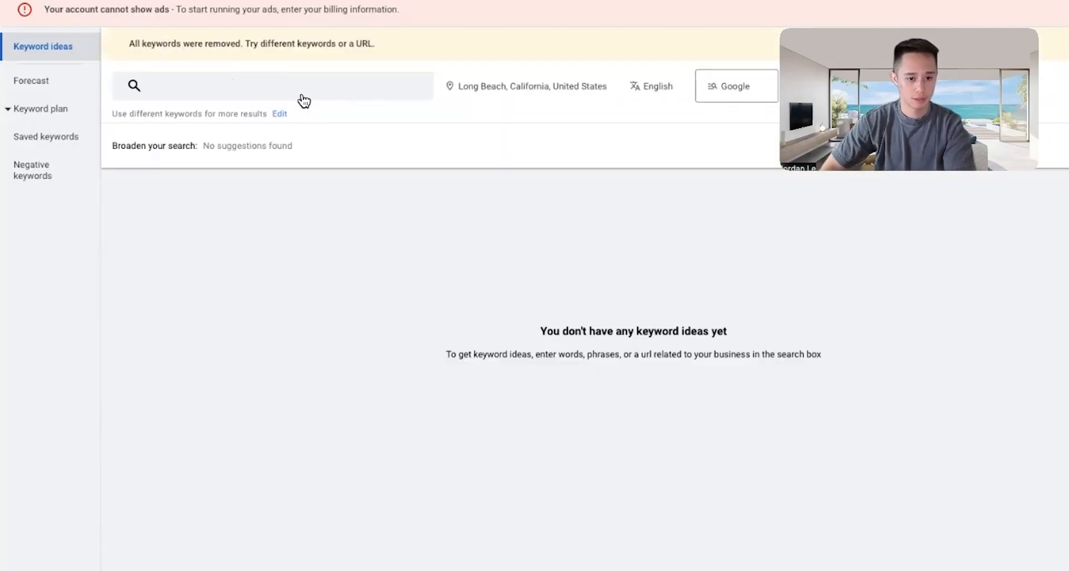
- Try the keywords "defense attorney" and "criminal defense" in the keyword ideas search
left_click(300, 100)
type("defense attorney")
key("Return")
type("criminal defense")
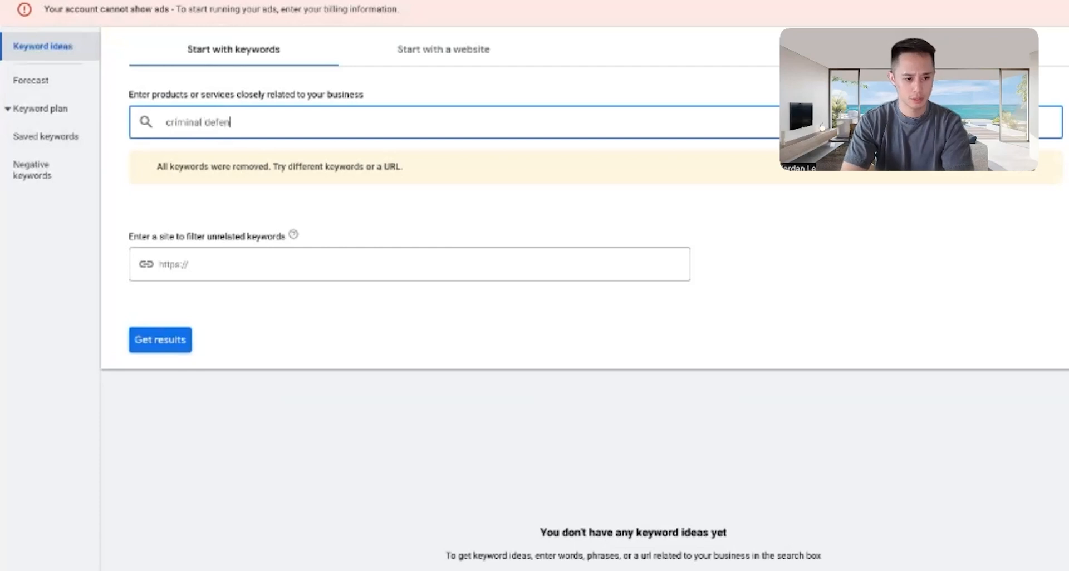
key("Return")
- Retry the keyword ideas search with "defense attorney" instead of a criminal-related term
left_click(268, 89)
type("crimin")
key("ctrl+a")
type("defen")
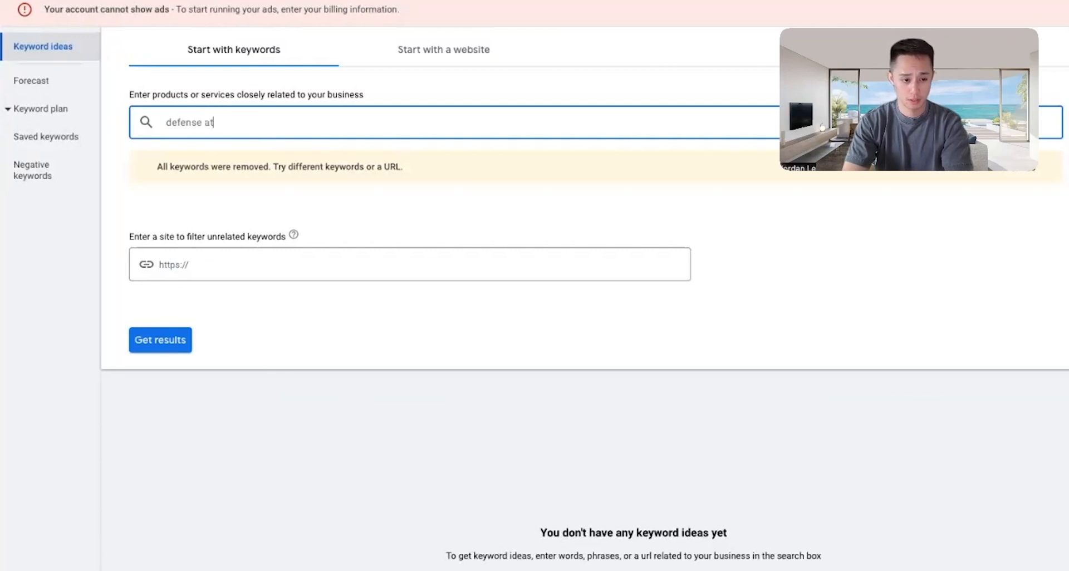
key("Return")
- Reload the keyword ideas page and search for ideas with the keyword "criminal attorney"
key("super+r")
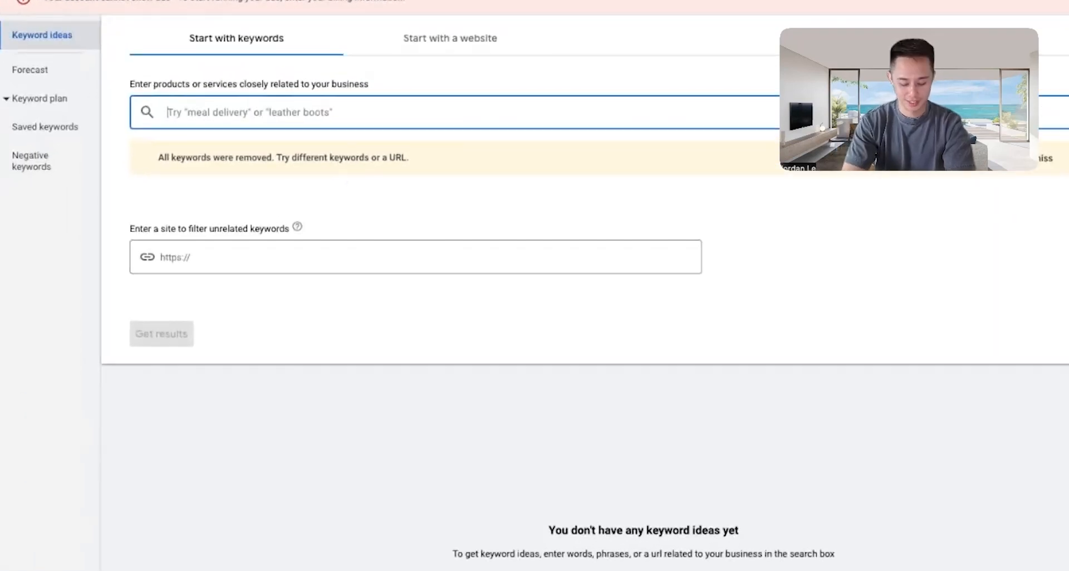
type("criminal attorney")
key("Return")
key("Return")
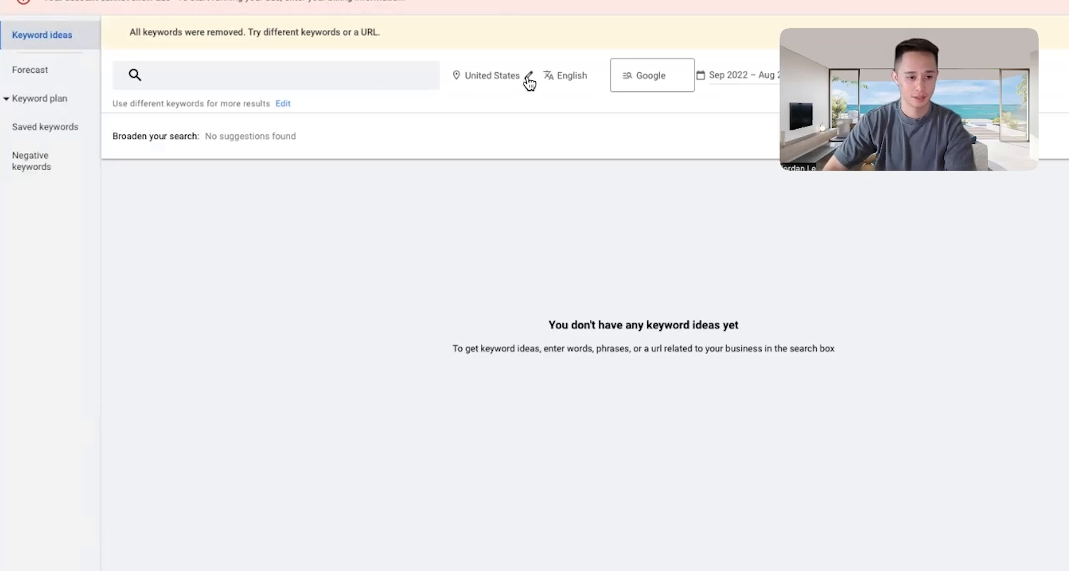
- Search for keyword ideas with the keyword "dui" and look over the listed ideas
left_click(184, 74)
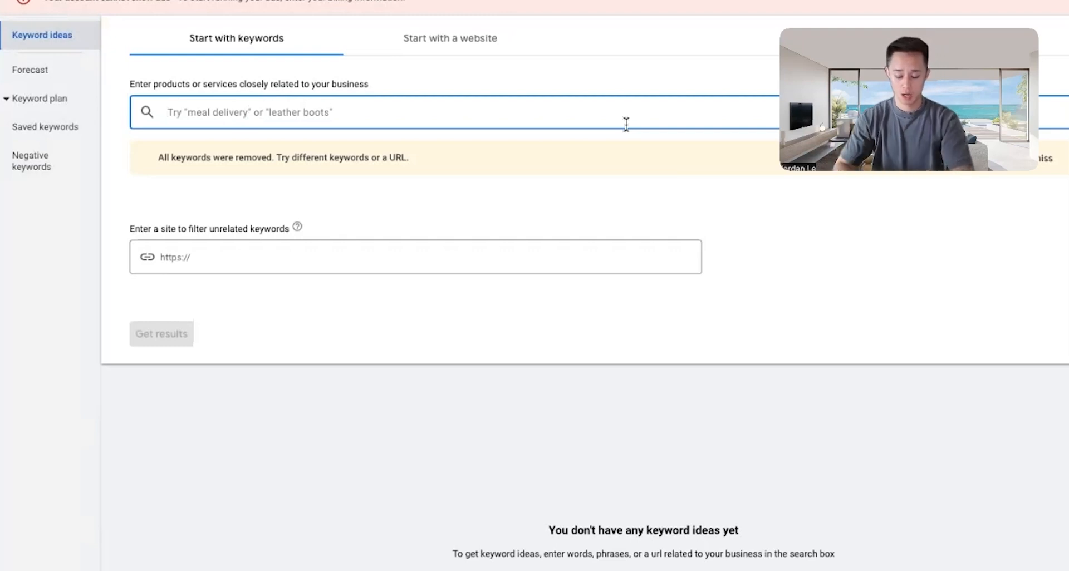
type("dui")
key("Return")
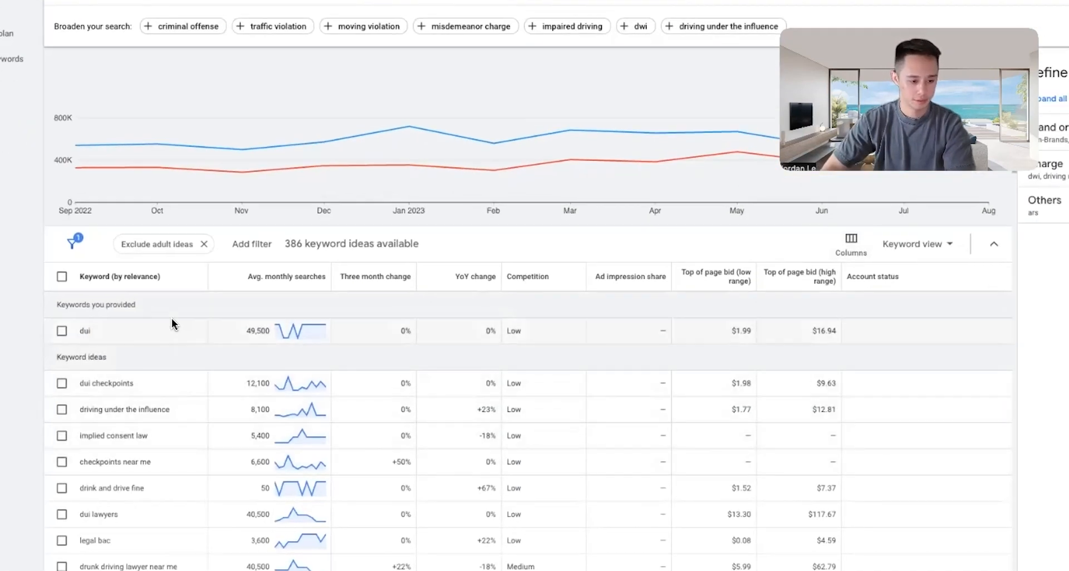
scroll(158, 324, "down", 1)
scroll(359, 393, "up", 3)
- Remove the "dui" keyword and try a longer DUI-related phrase in the keyword ideas search
left_click(139, 65)
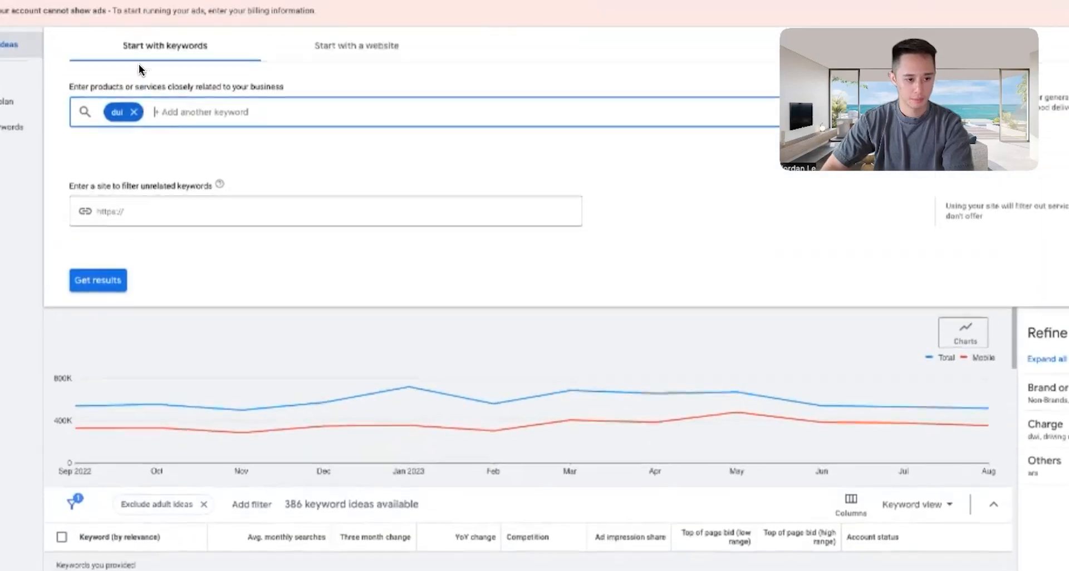
left_click(134, 114)
type("dui a")
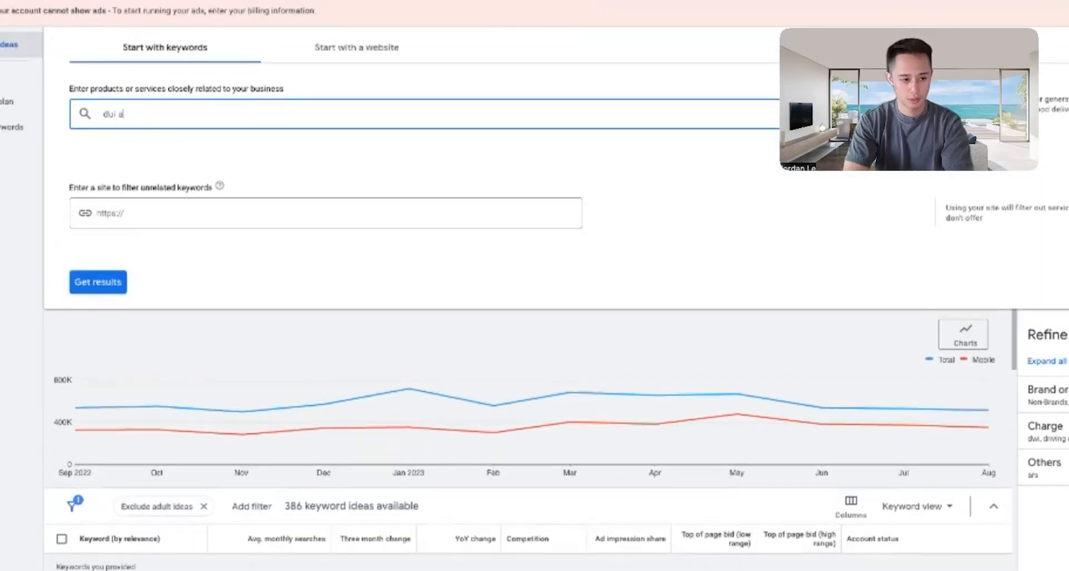
type("er")
key("Return")
key("Return")
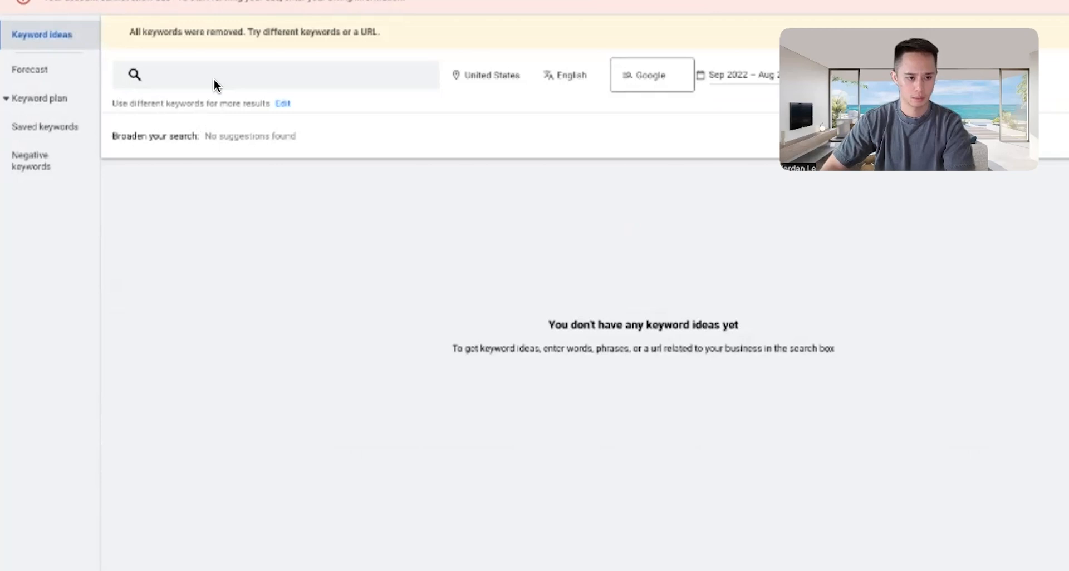
- Search for keyword ideas with the keyword "dui attorney"
left_click(213, 78)
type("dui")
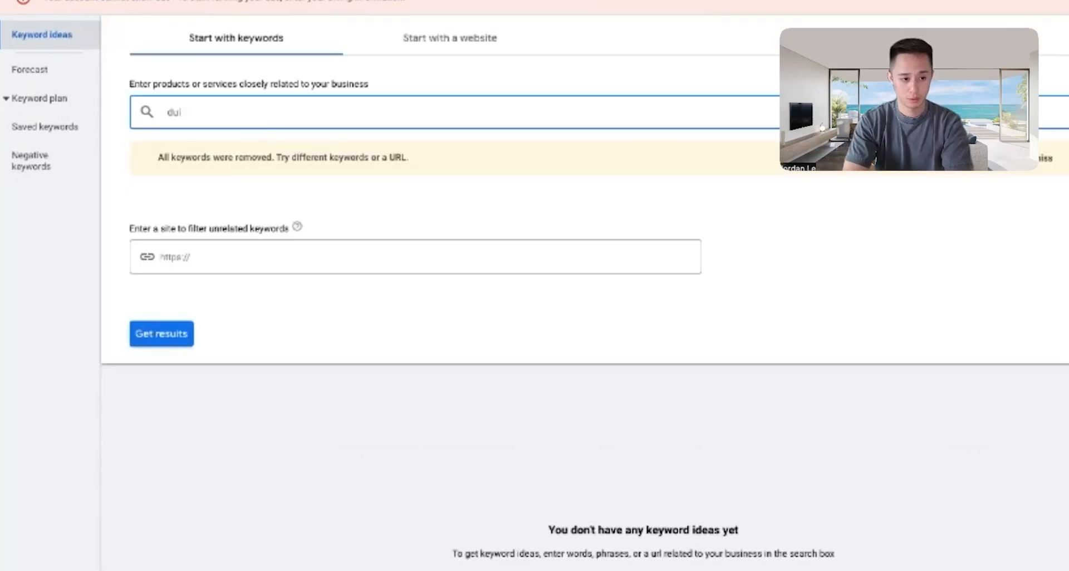
type(" attorney")
key("Return")
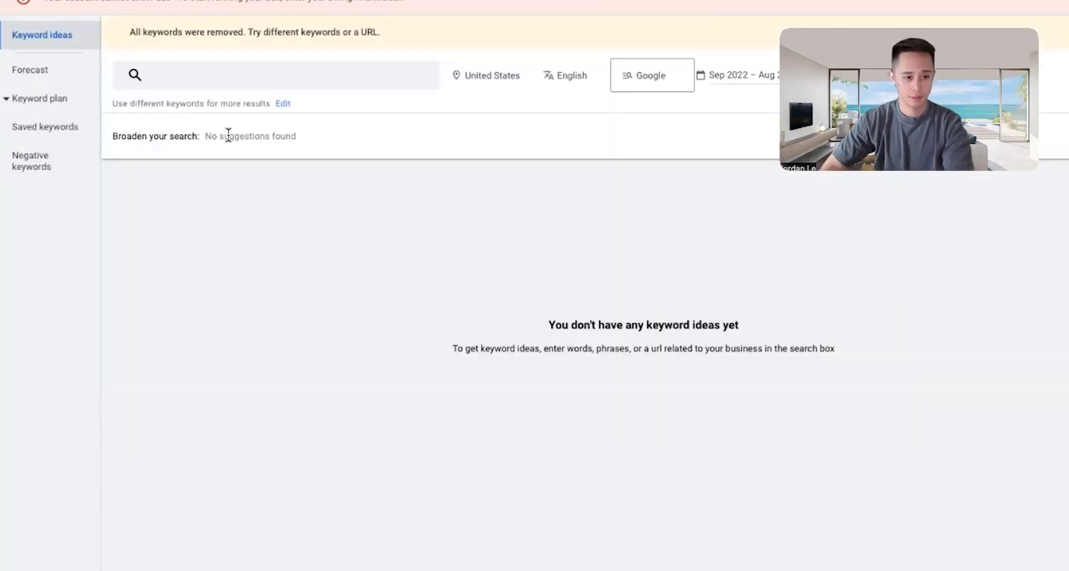
- Search for keyword ideas with "dui firm" in place of "dui"
left_click(228, 75)
type("dui")
key("Return")
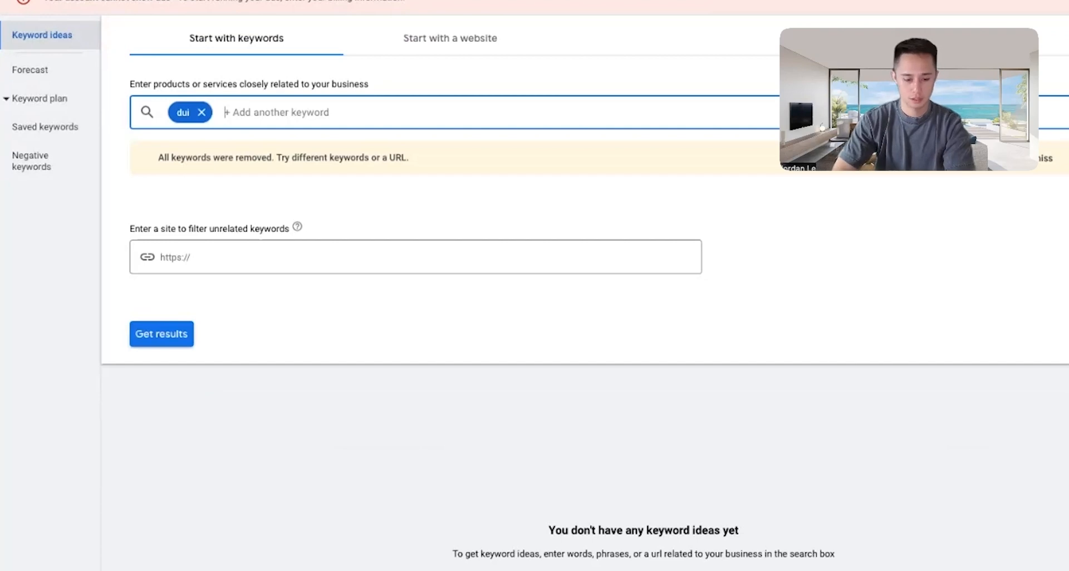
key("BackSpace")
type("dui firm")
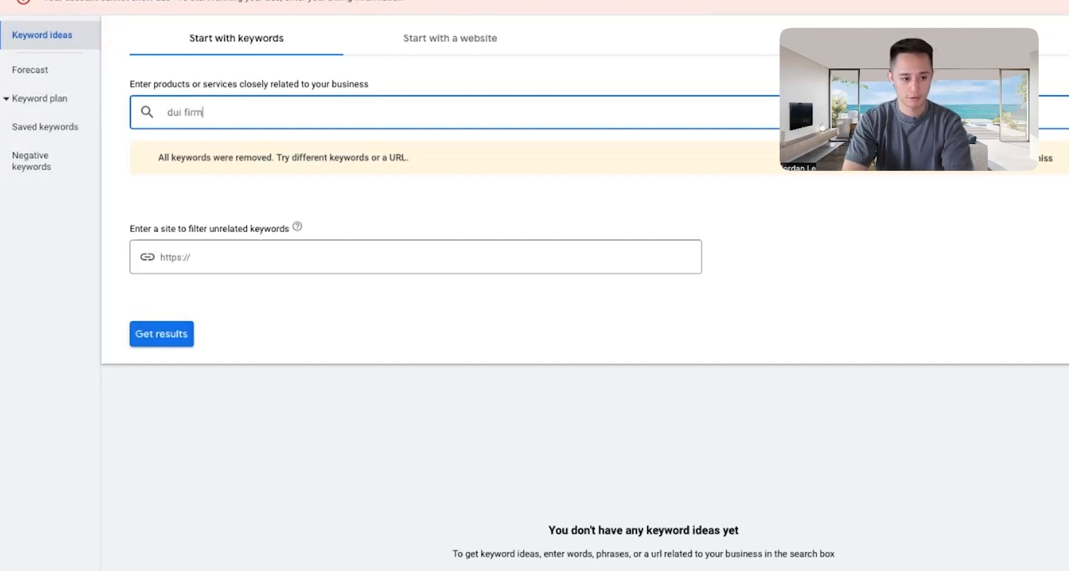
key("Return")
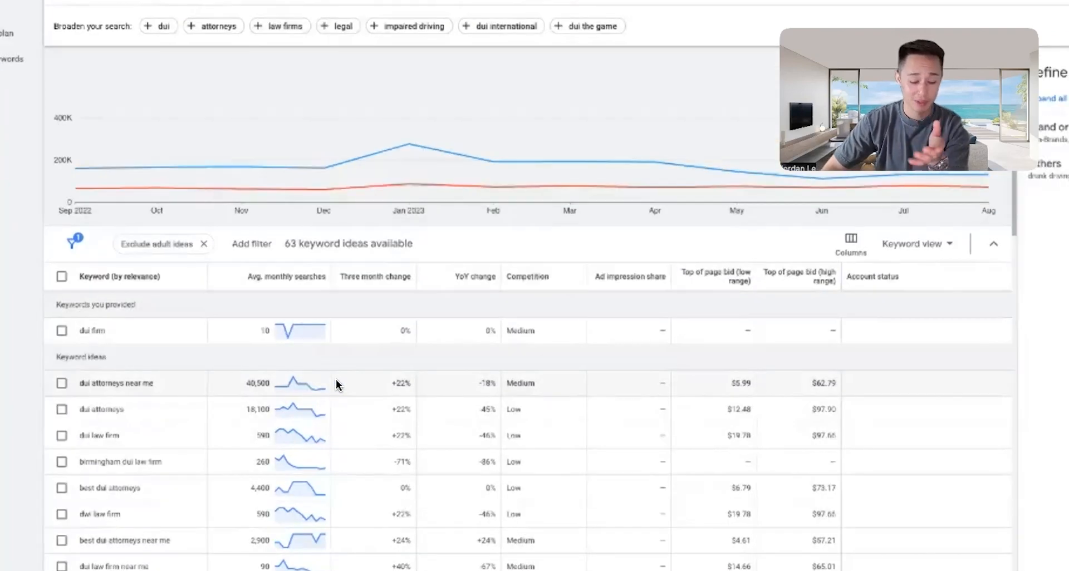
- Compare the top of page bids for "dui attorneys near me" and "dui attorneys", and sort the ideas by average monthly searches
left_click_drag(81, 385, 172, 392)
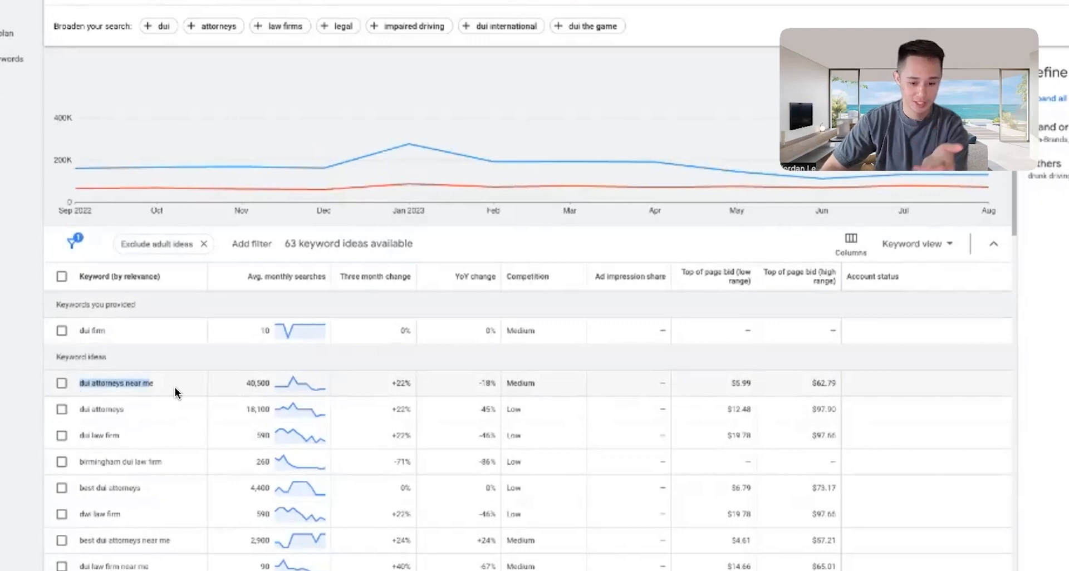
left_click_drag(728, 383, 894, 389)
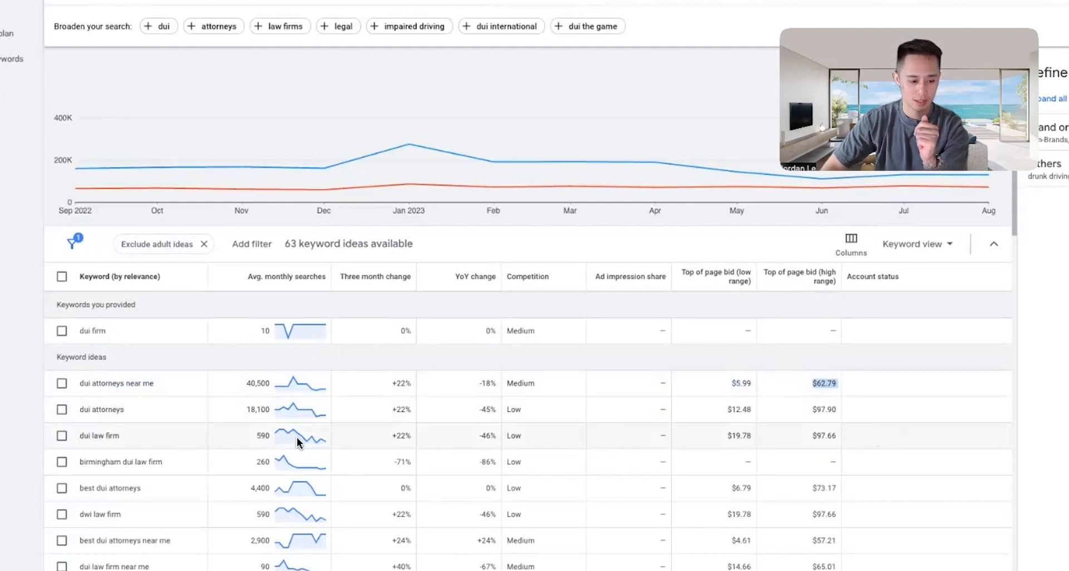
left_click_drag(726, 410, 884, 418)
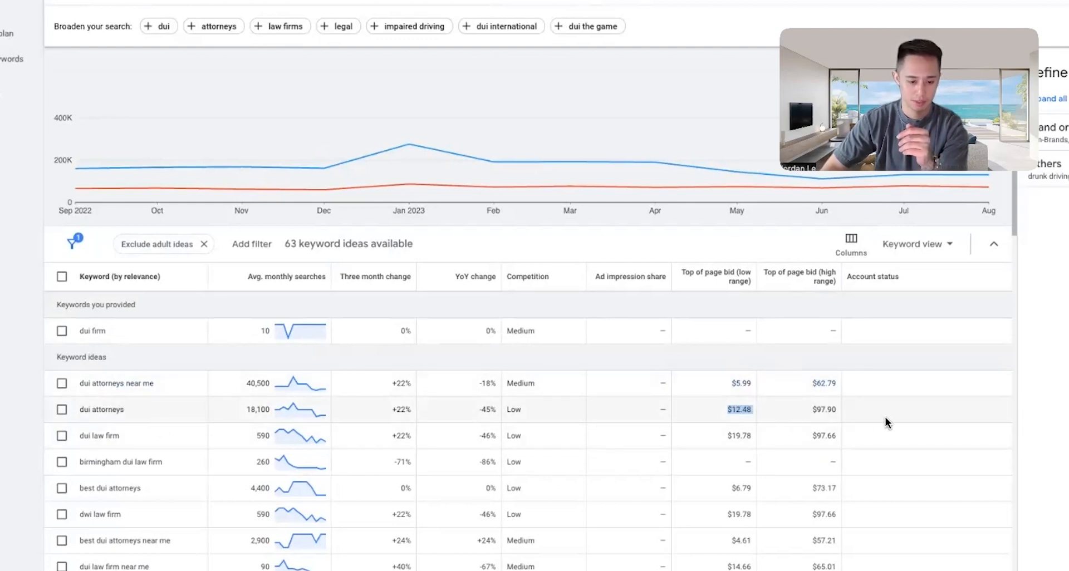
scroll(733, 396, "down", 3)
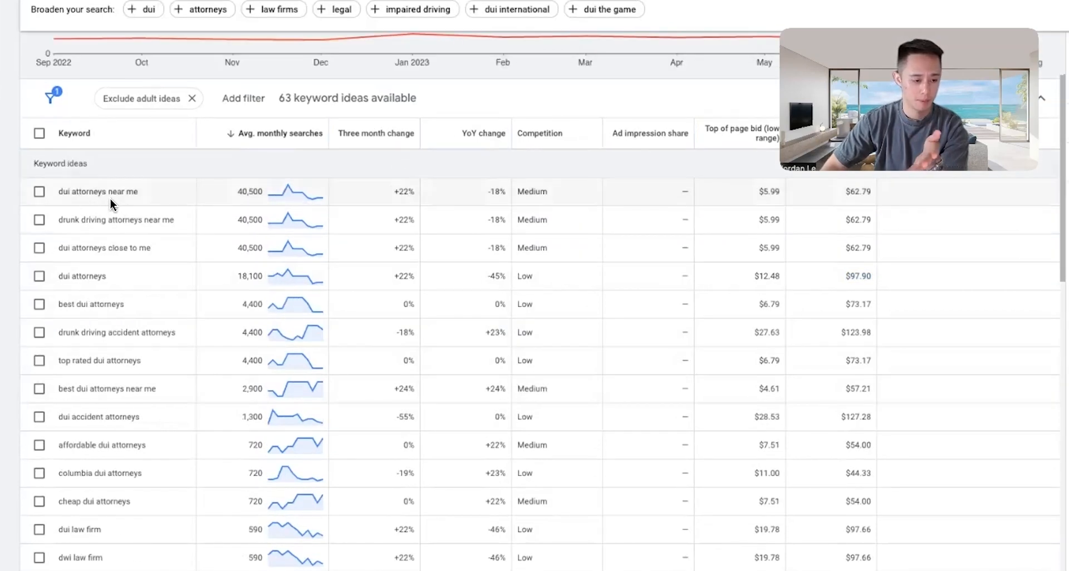
- Examine the monthly searches and the low and high top of page bids for "dui attorneys near me"
double_click(240, 193)
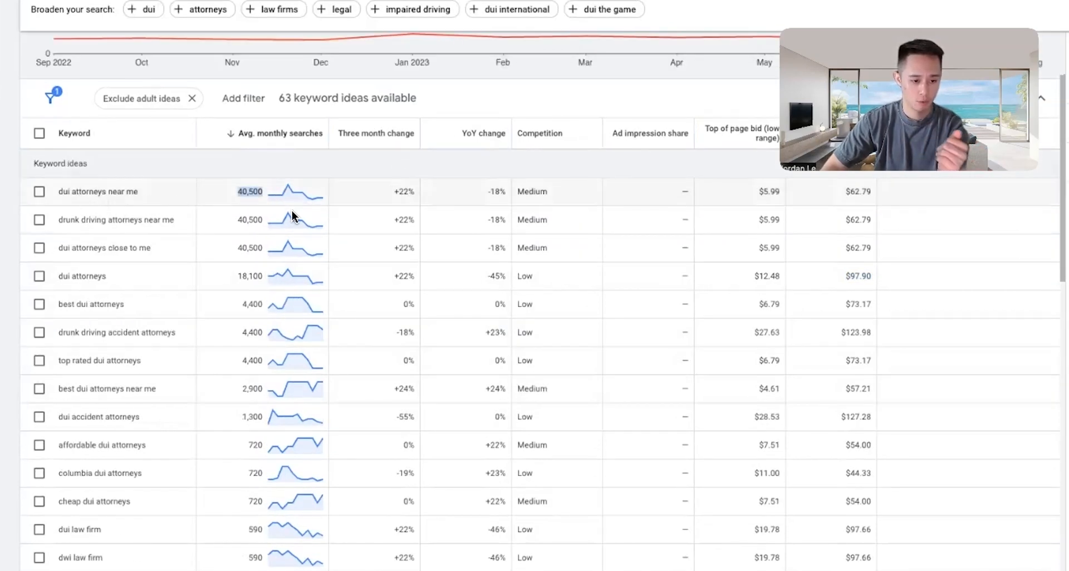
double_click(769, 192)
double_click(858, 191)
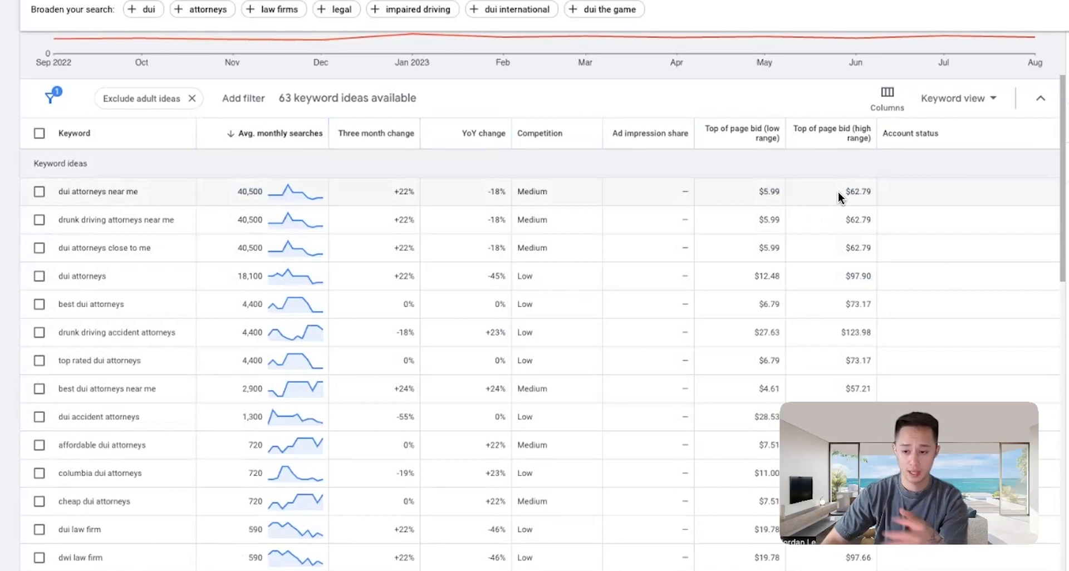
left_click_drag(838, 193, 876, 196)
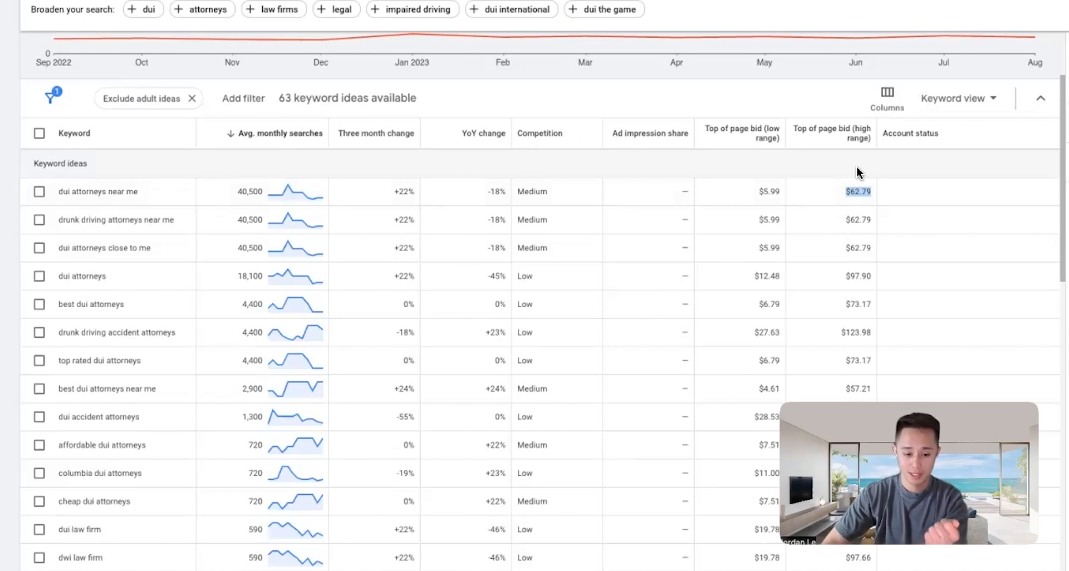
left_click_drag(756, 191, 790, 194)
left_click(820, 171)
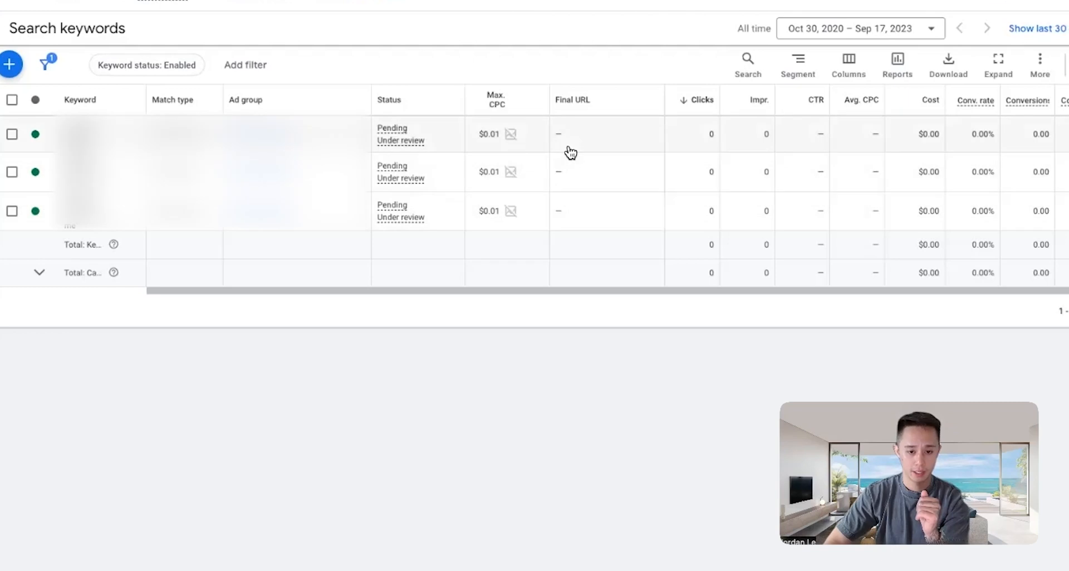
- Set the maximum CPC of the first search keyword in the campaign to $32.00
left_click(535, 136)
type("32")
key("Return")
key("Return")
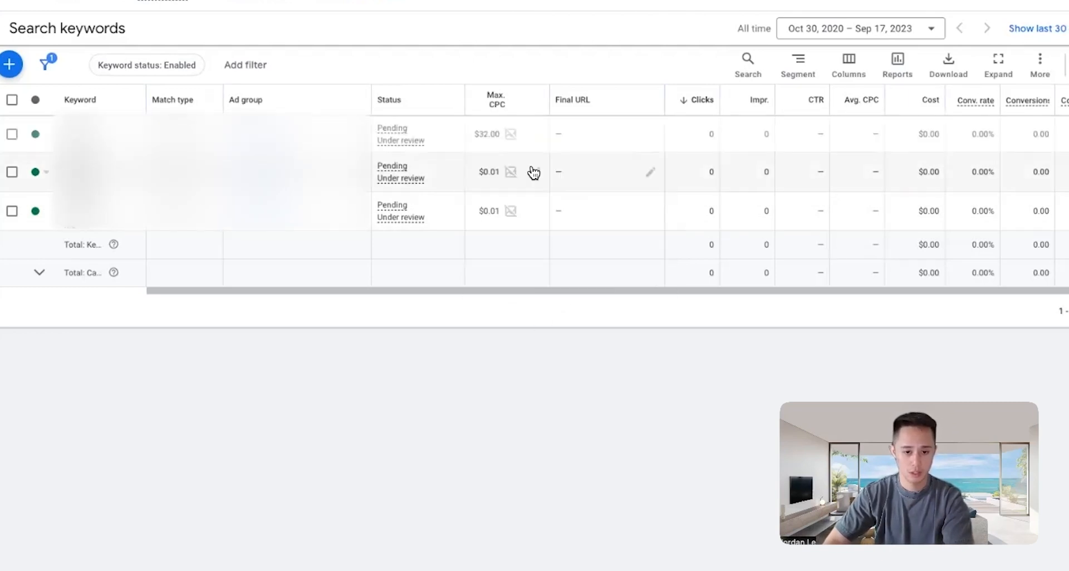
- Set the maximum CPC of all three search keywords in the campaign to $34.00 in one bulk edit
left_click(12, 100)
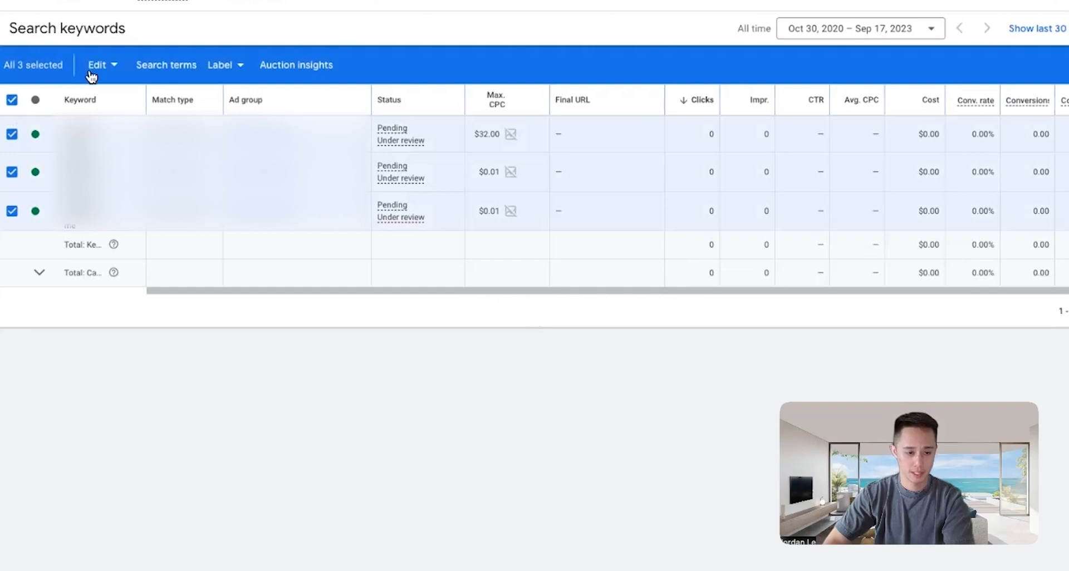
left_click(92, 66)
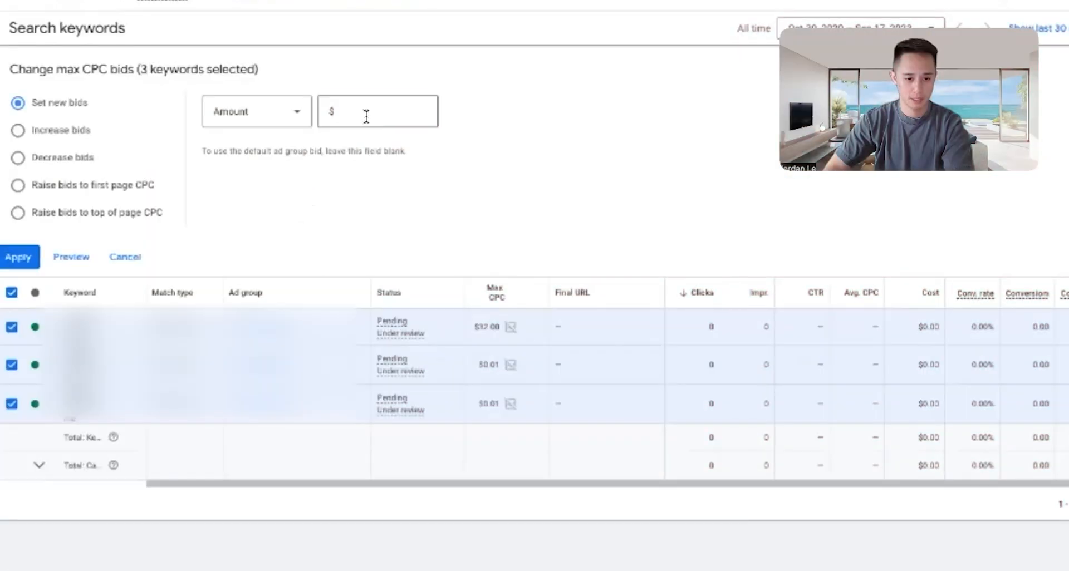
left_click(367, 116)
type("32")
key("BackSpace")
type("4")
key("Return")
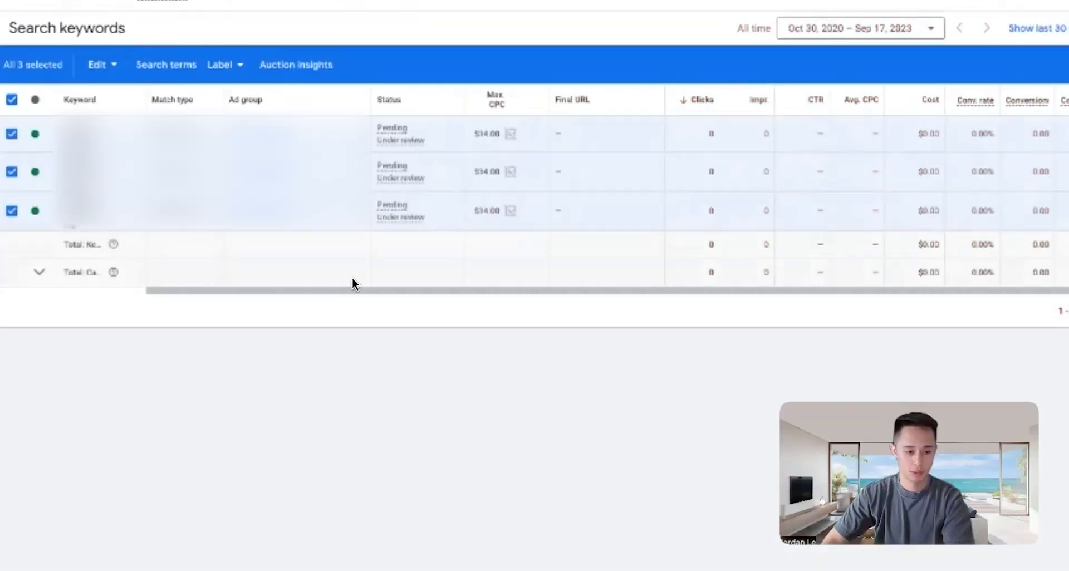
left_click(11, 100)
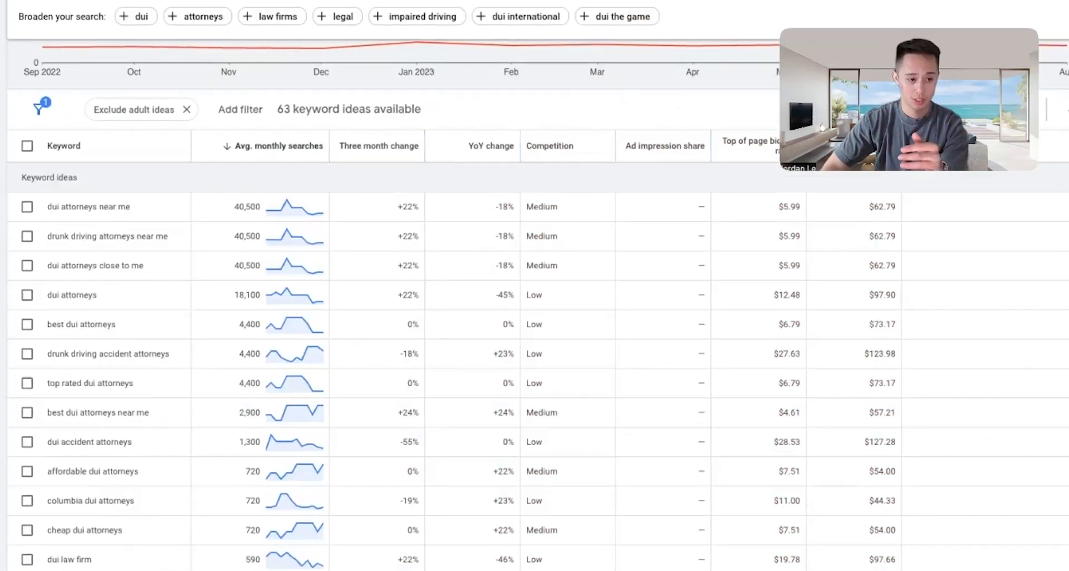
- Search for keyword ideas with "defense" in place of the current keywords
left_click(105, 3)
left_click(127, 40)
type("defense")
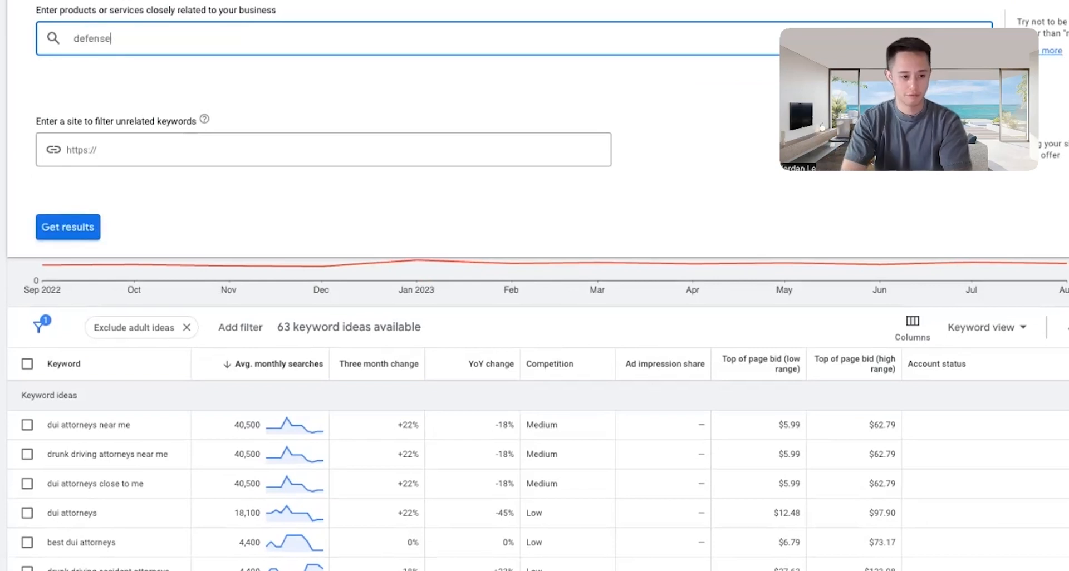
key("Return")
key("Return")
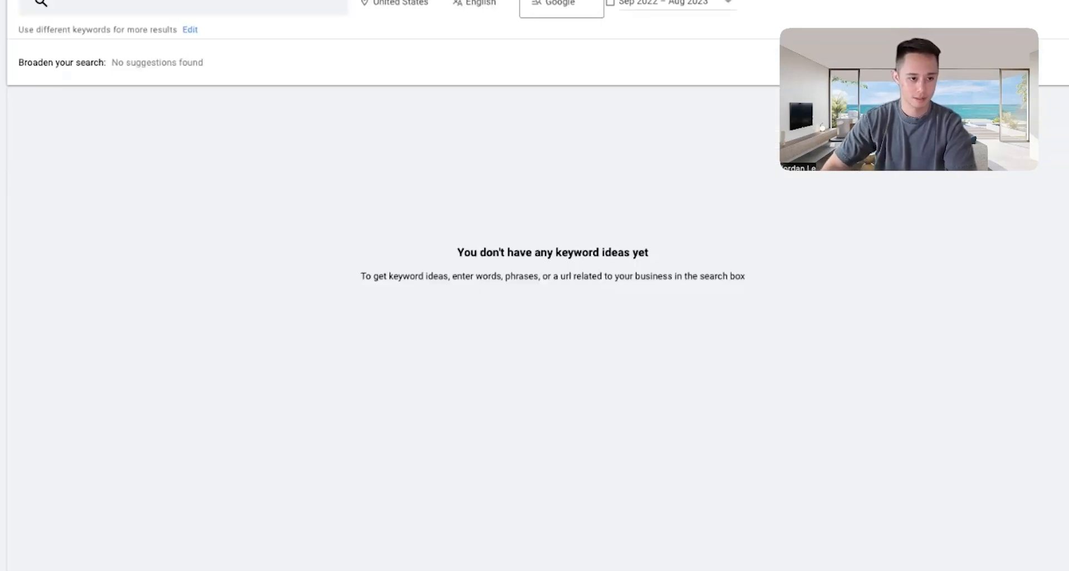
type("cr")
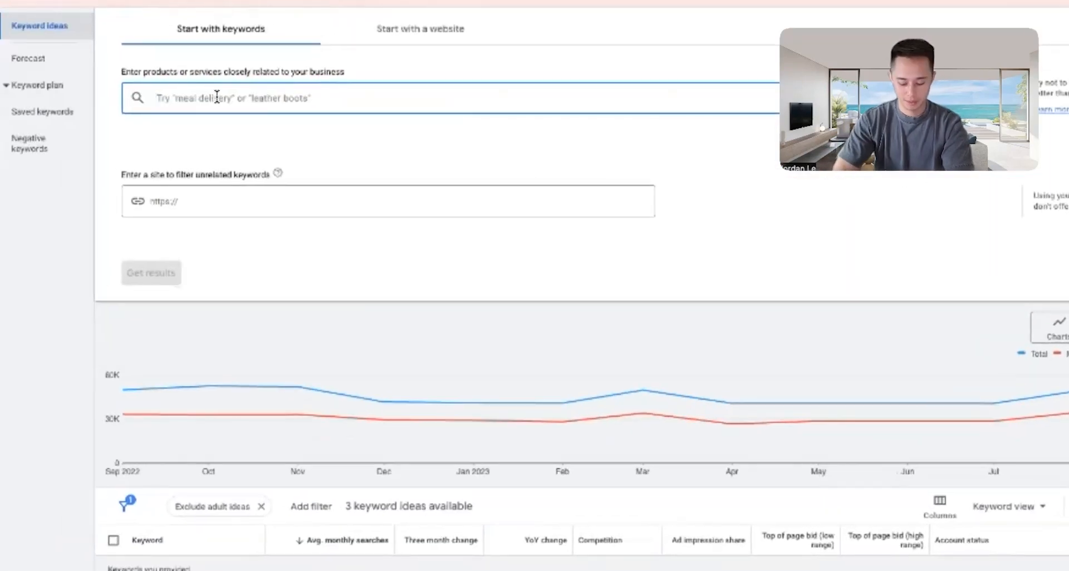
- Search for keyword ideas with "lawyer" and examine the listed keywords' monthly searches and top of page bids
type("lawyer")
key("Return")
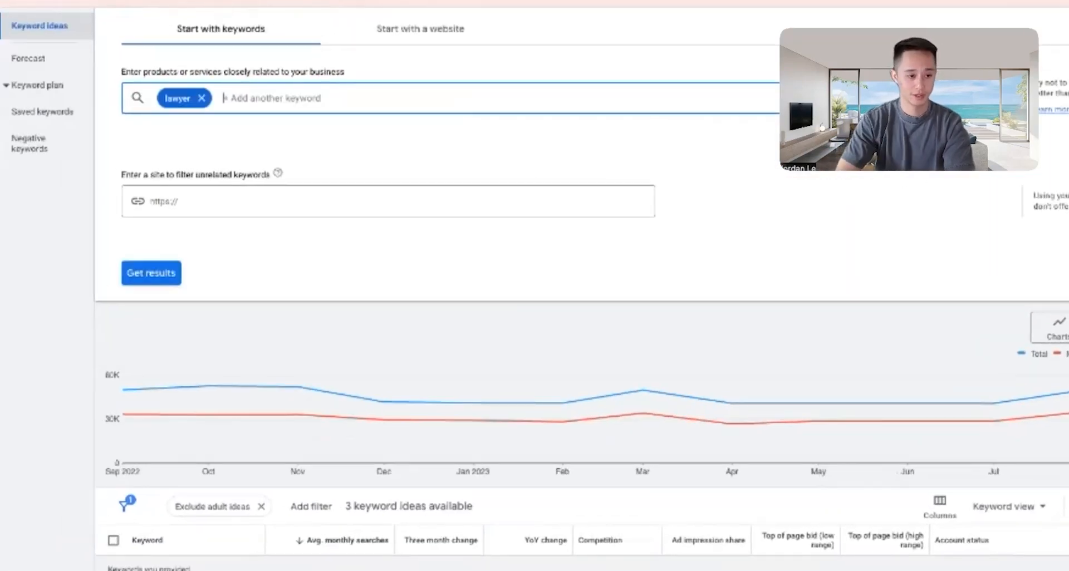
left_click(167, 273)
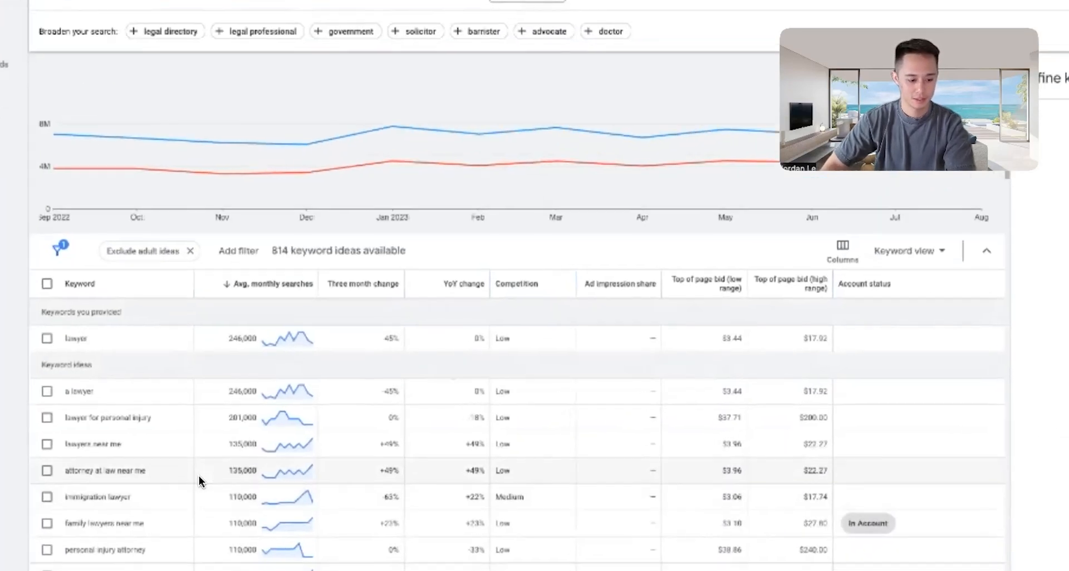
scroll(199, 482, "down", 5)
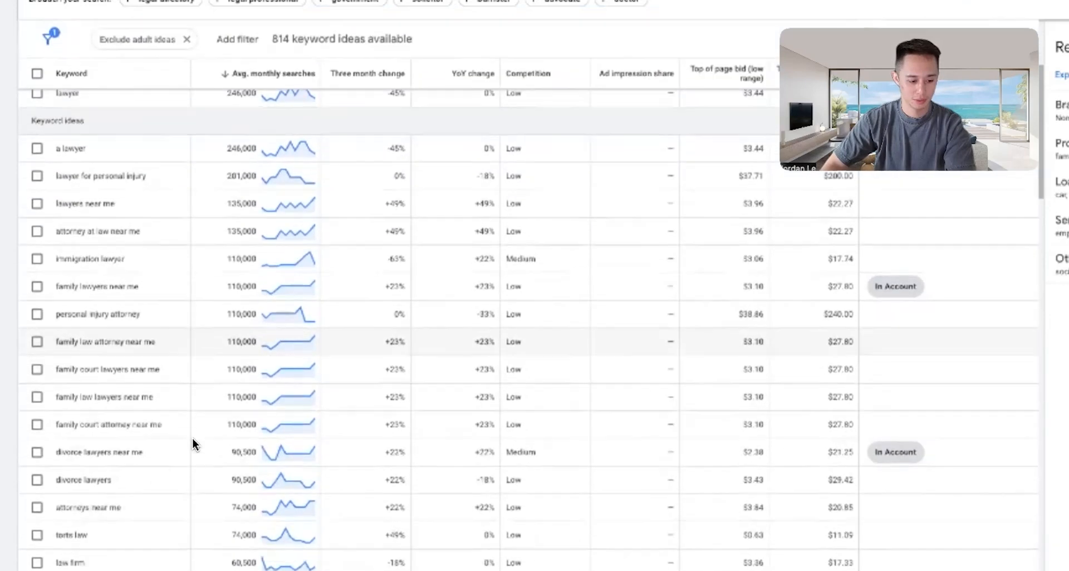
scroll(139, 489, "down", 5)
scroll(144, 493, "down", 10)
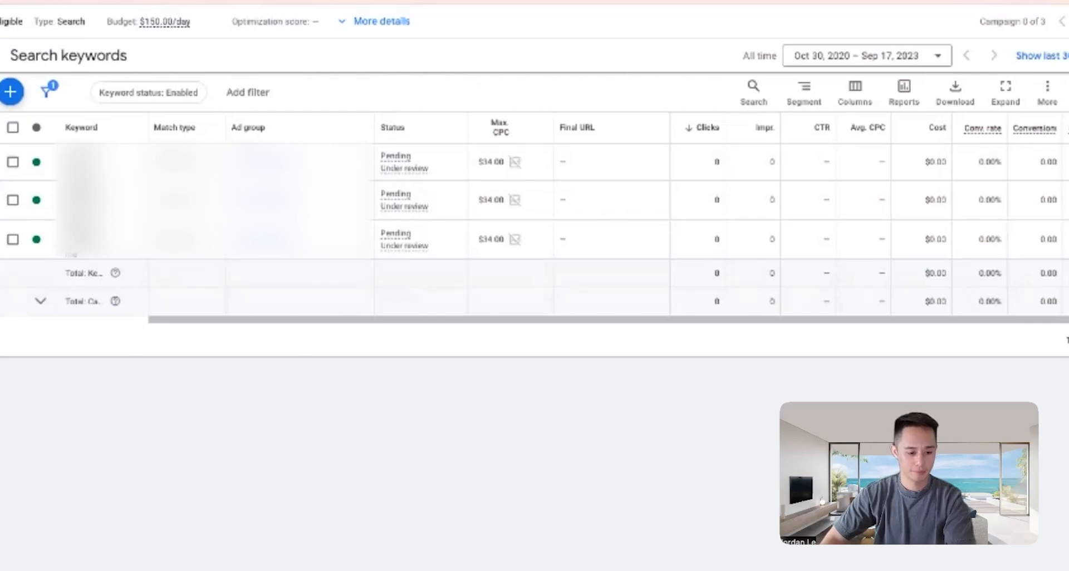
- Set the campaign's bid adjustment for tablets to a 100% decrease
left_click(0, 290)
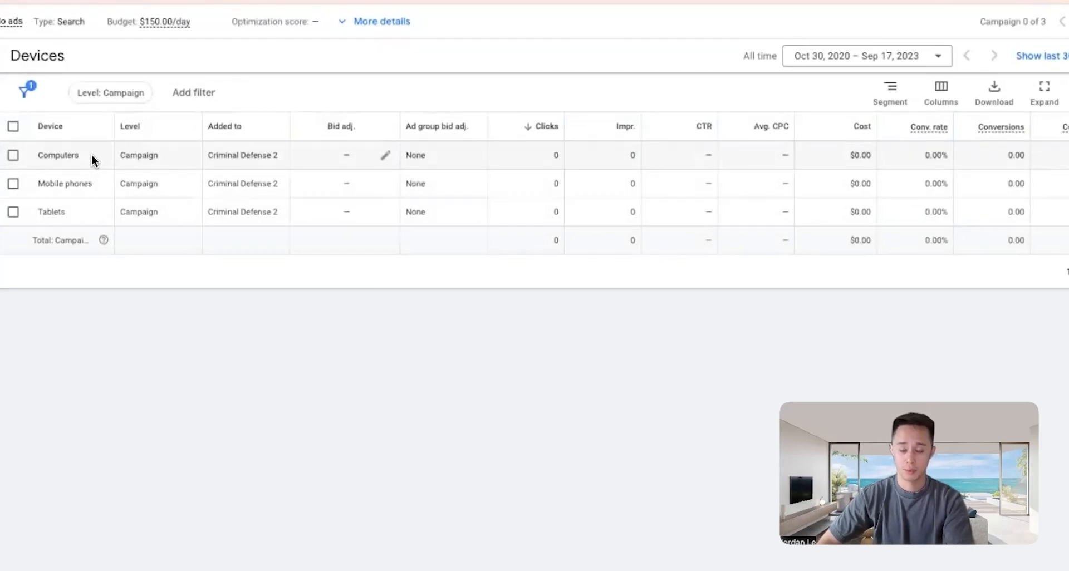
left_click(385, 212)
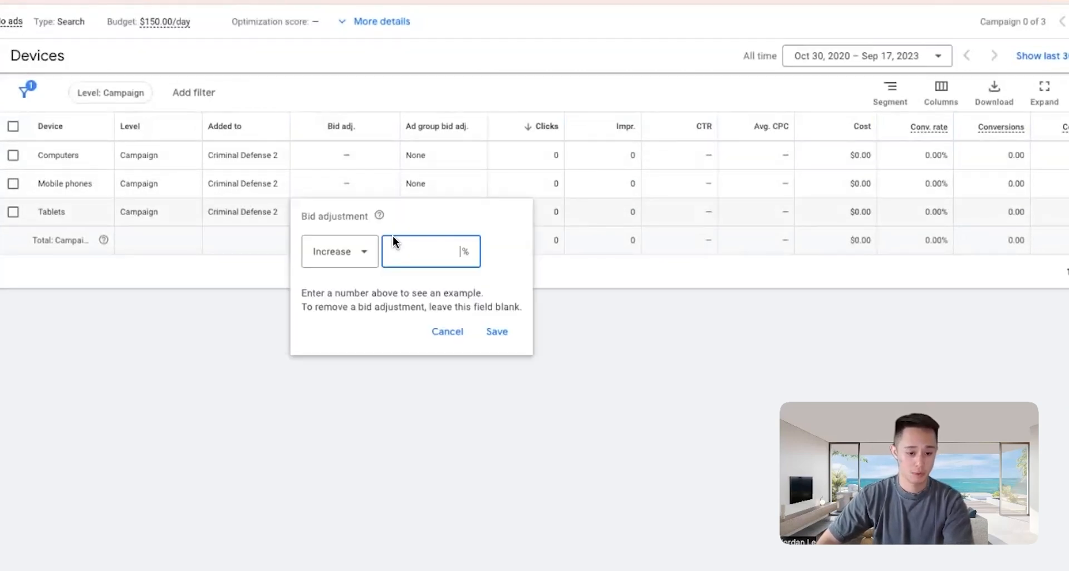
left_click(359, 260)
left_click(356, 300)
left_click(464, 256)
type("100")
left_click(510, 338)
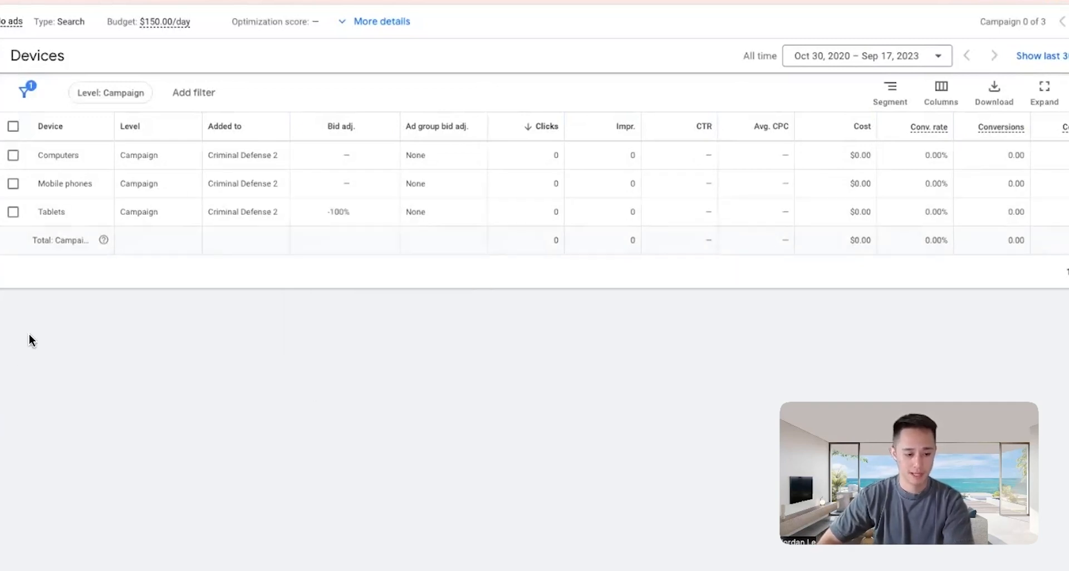
- Check the targeted locations, and change the Mondays - Fridays ad schedule to end at 5:00 PM
left_click(1, 351)
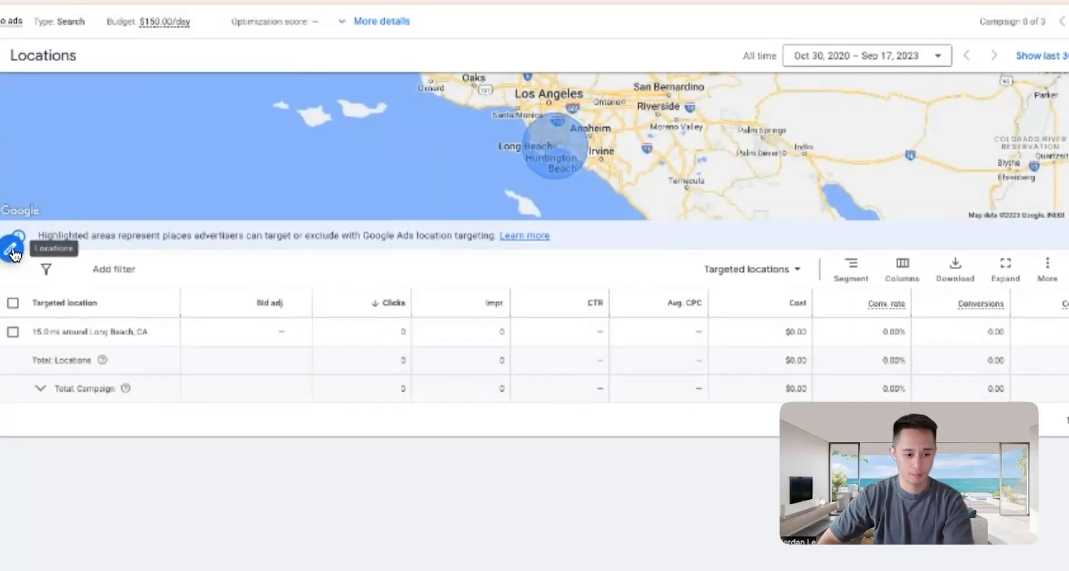
left_click(1, 278)
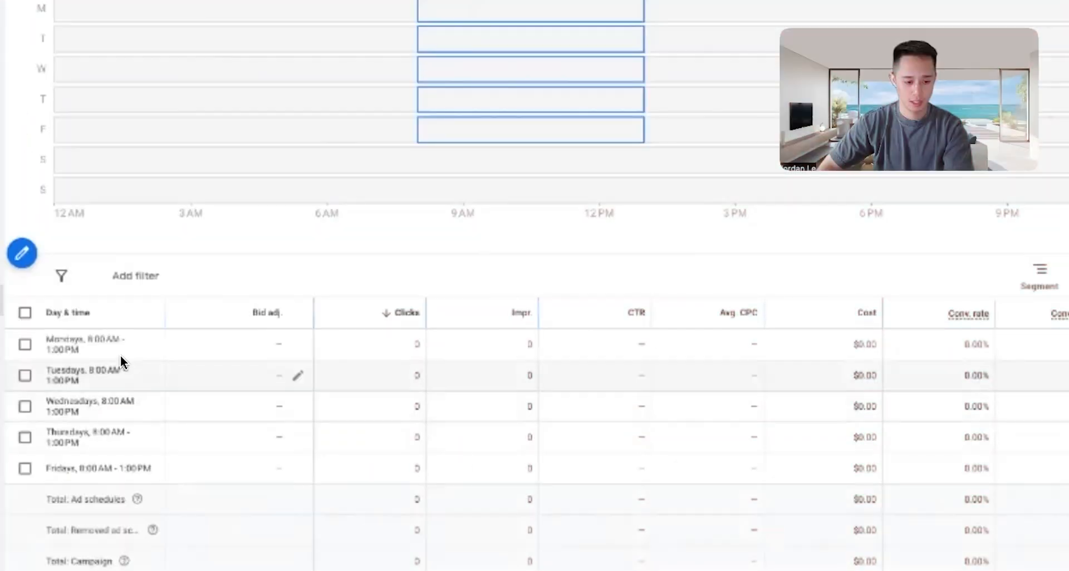
left_click(22, 253)
left_click(334, 47)
left_click(373, 55)
left_click(257, 90)
scroll(274, 243, "down", 10)
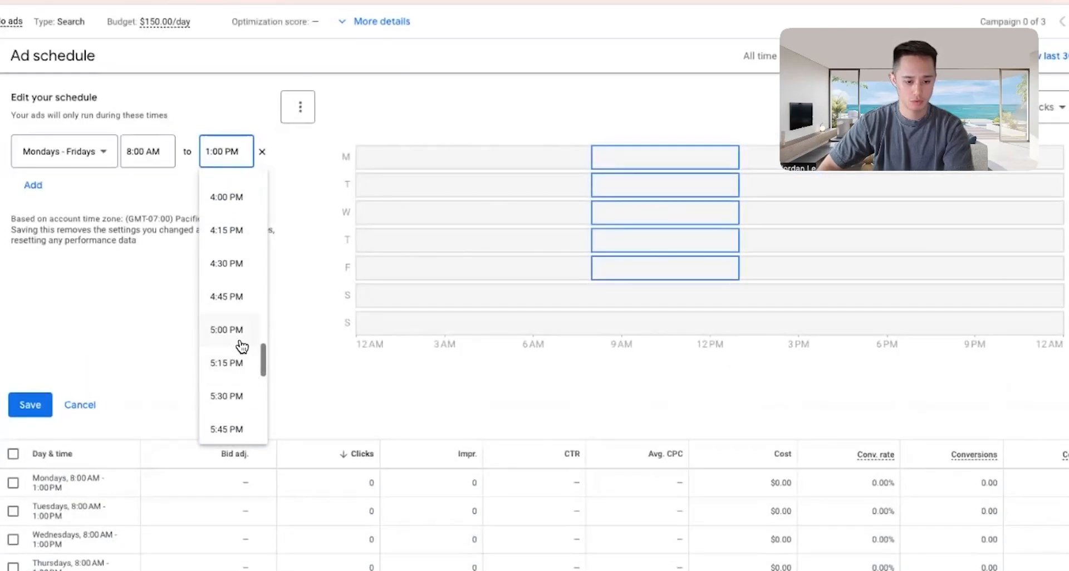
left_click(241, 340)
left_click(30, 405)
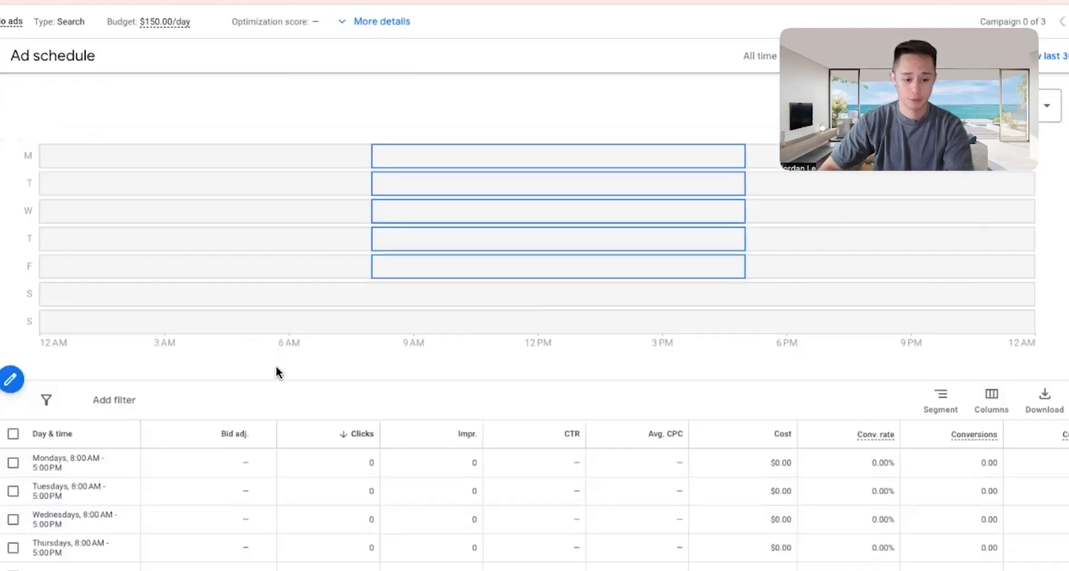
left_click(25, 385)
left_click(33, 184)
left_click(61, 199)
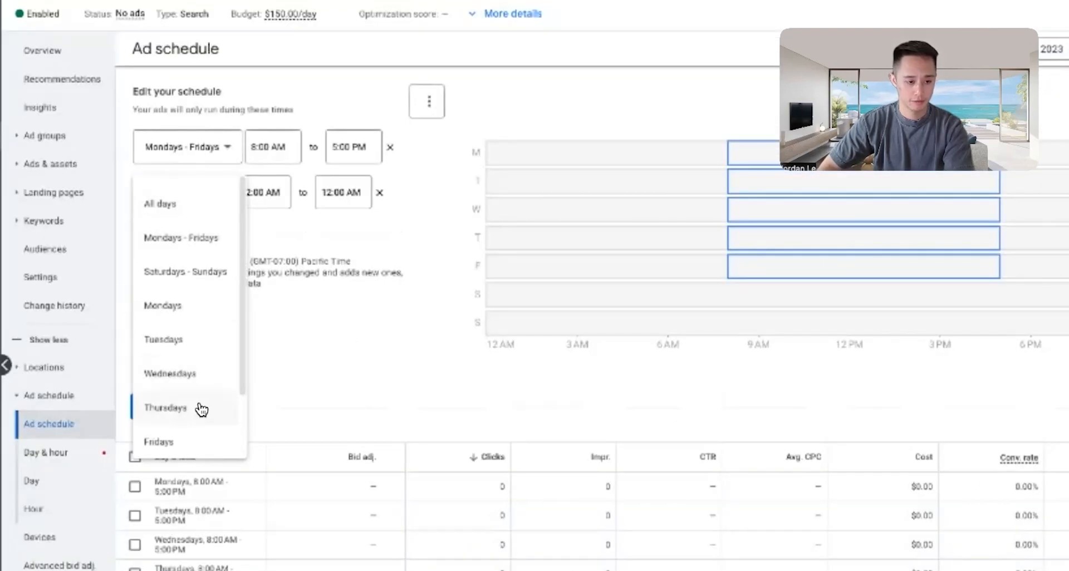
left_click(316, 292)
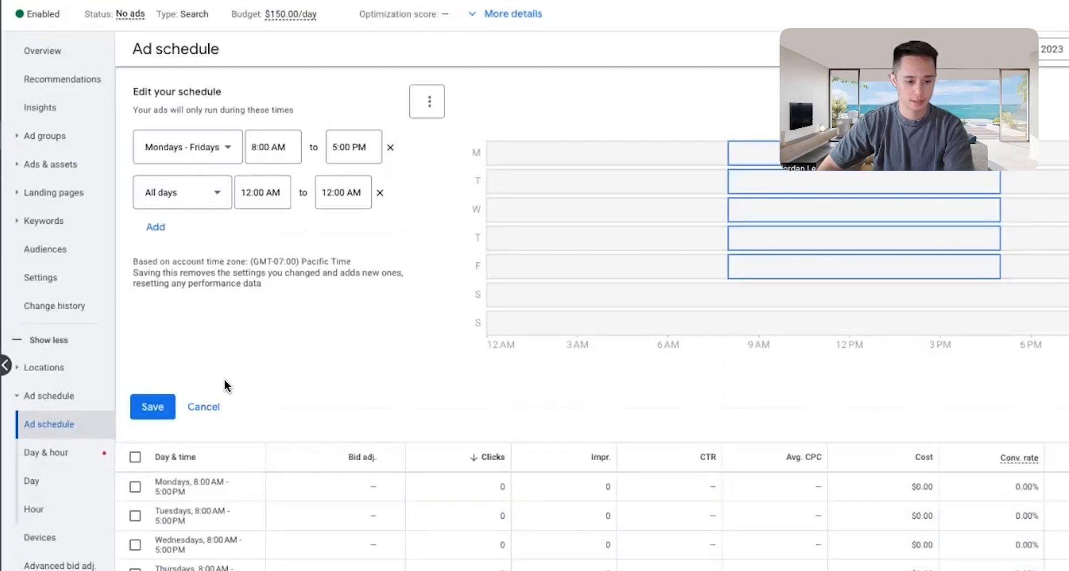
left_click(204, 405)
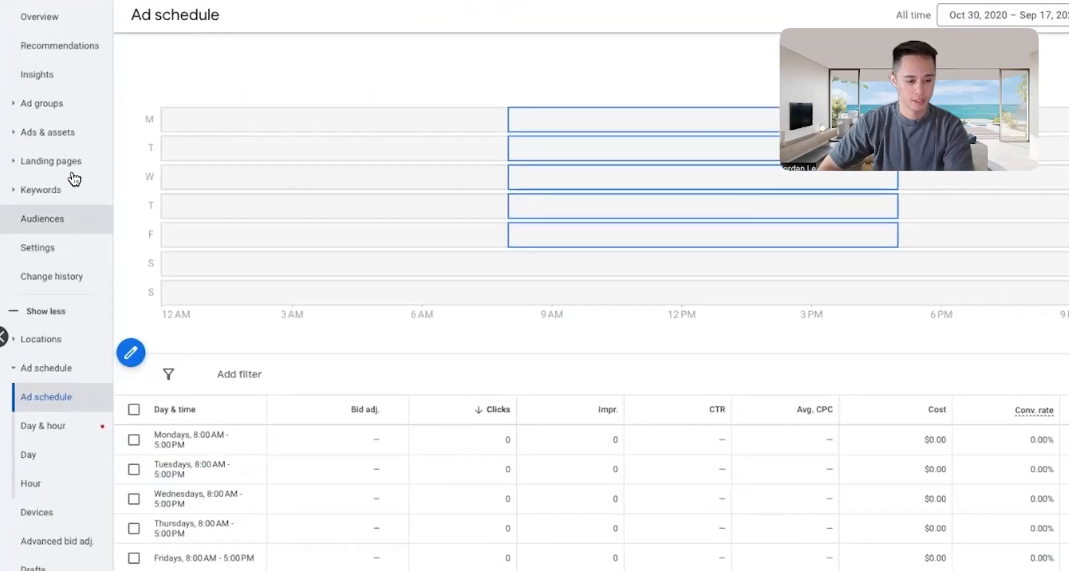
- Start a new phone calls conversion action that tracks calls to a phone number on the website
left_click(74, 28)
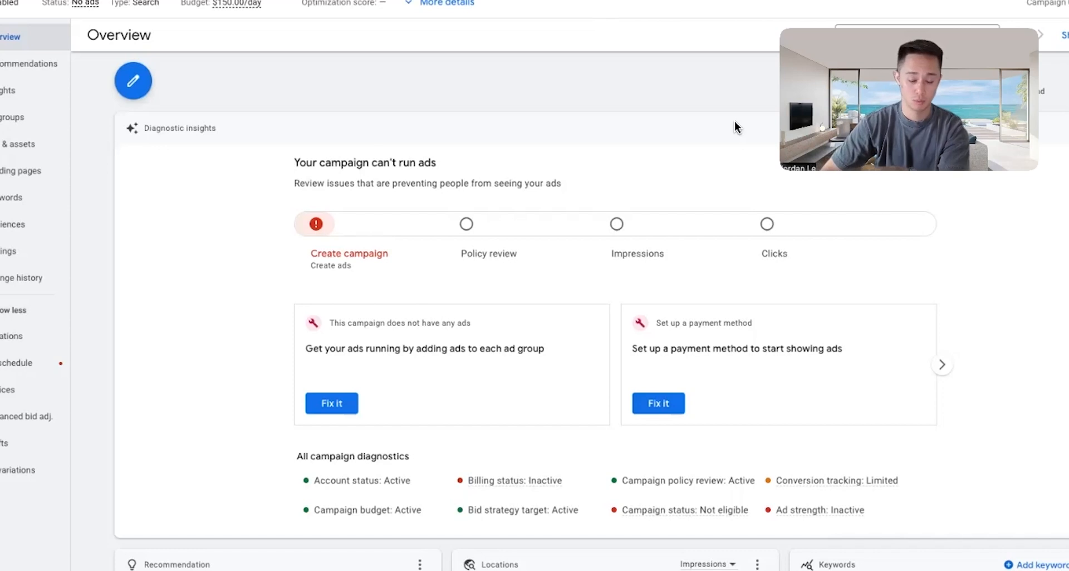
left_click(739, 23)
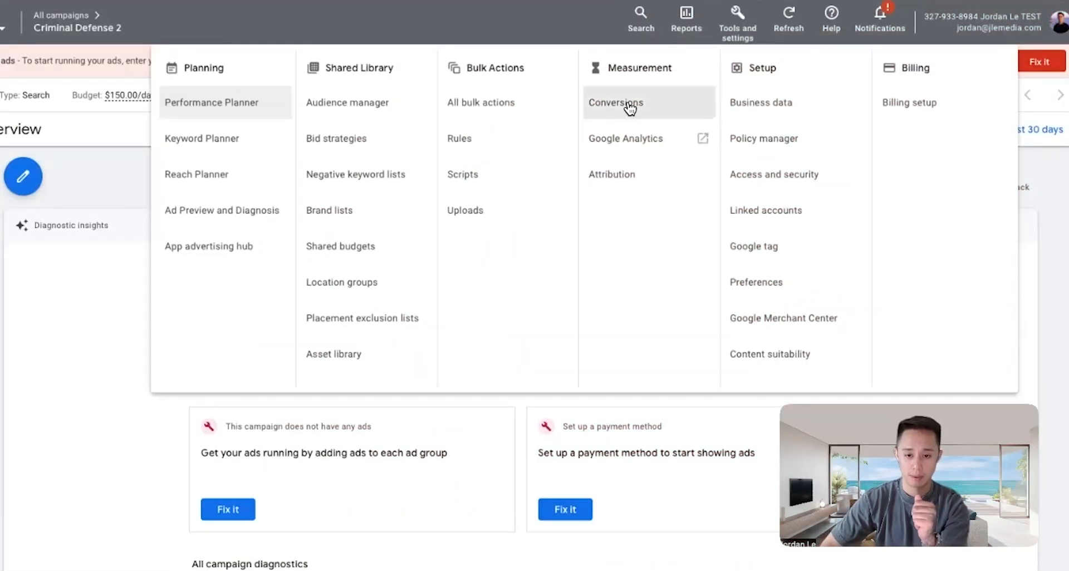
left_click(738, 26)
left_click(739, 27)
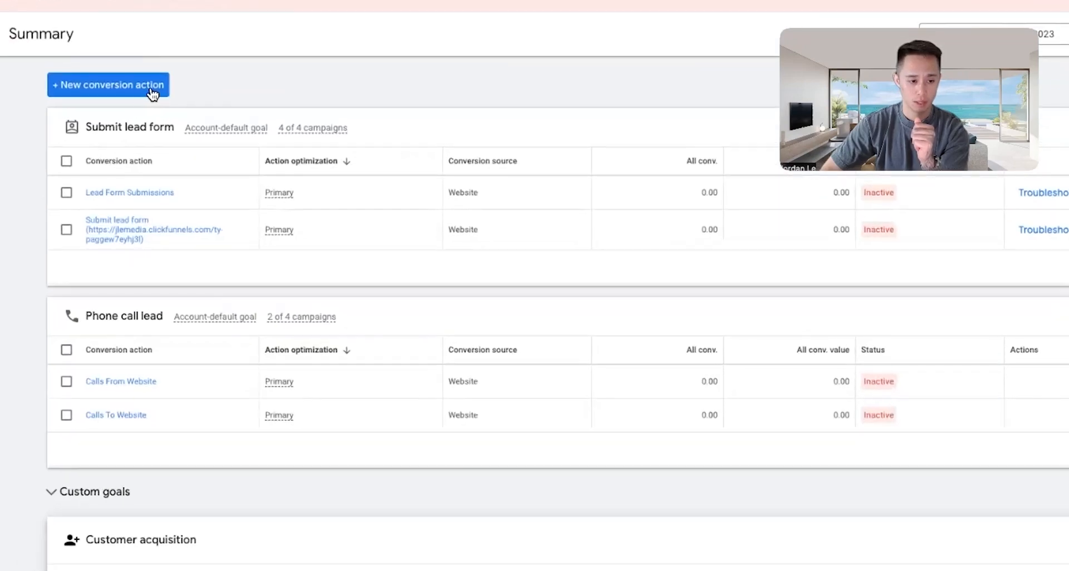
left_click(151, 92)
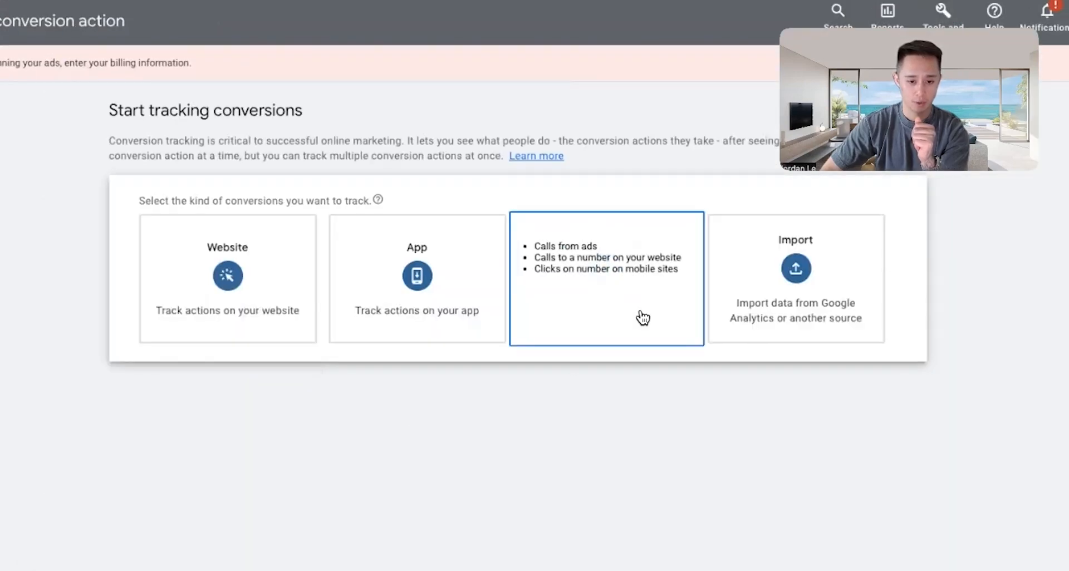
left_click(644, 317)
left_click(239, 457)
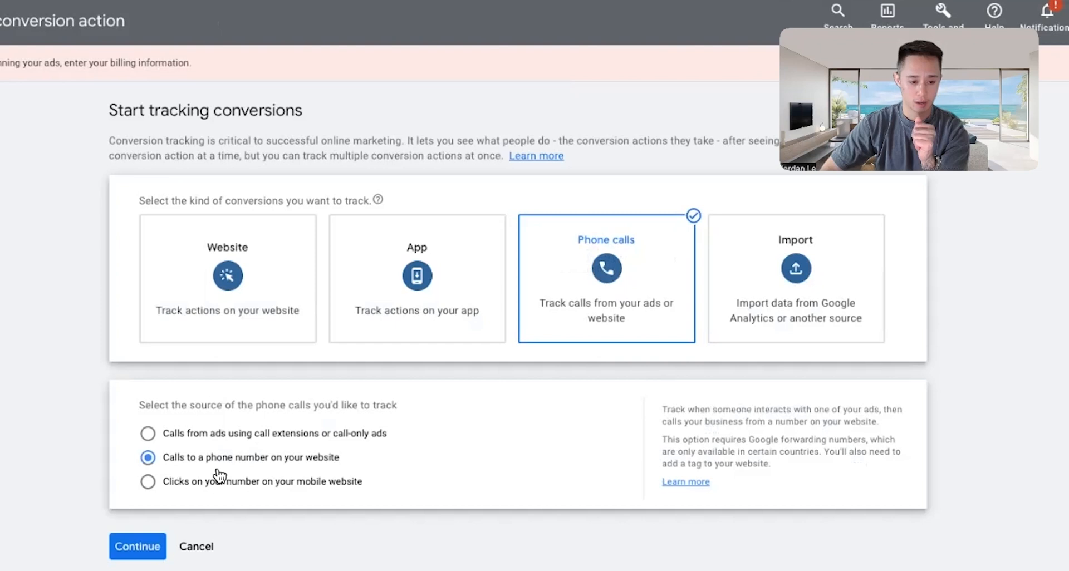
left_click(144, 551)
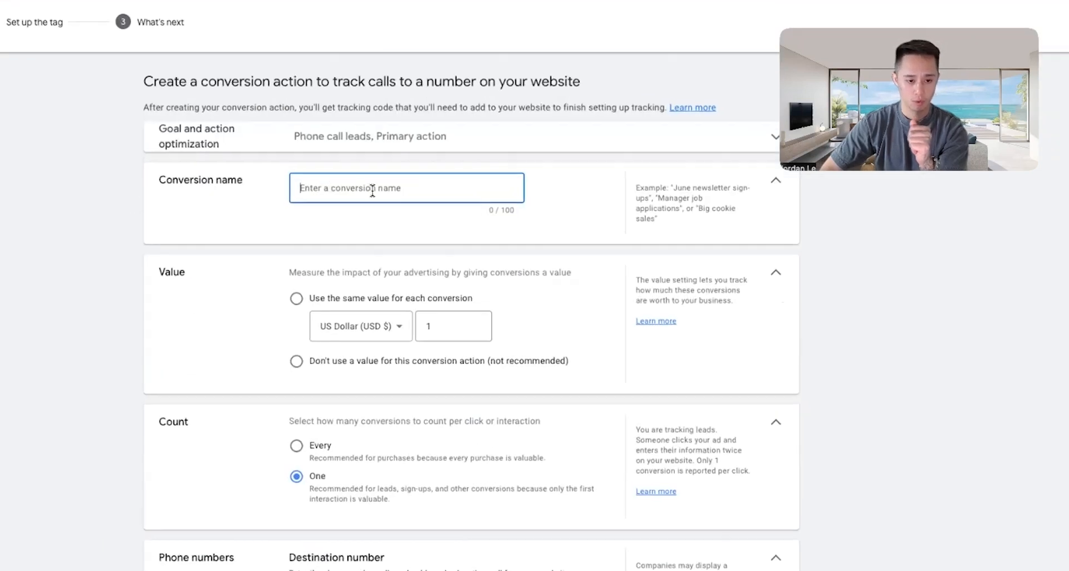
- Name the conversion action "Calls To Website" and choose not to use a value for it
left_click(383, 176)
type("Calls To Website")
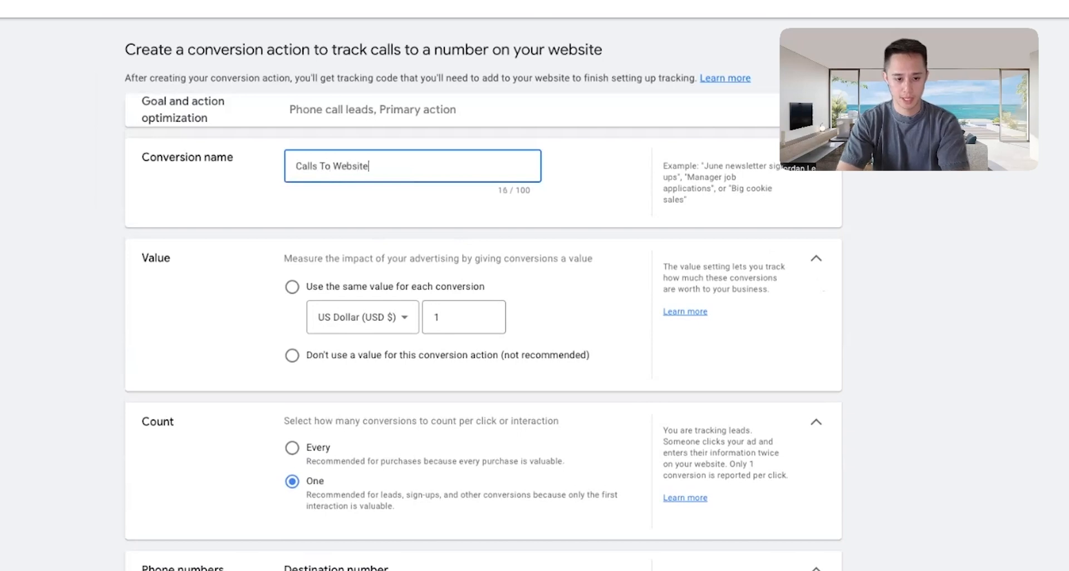
left_click(134, 283)
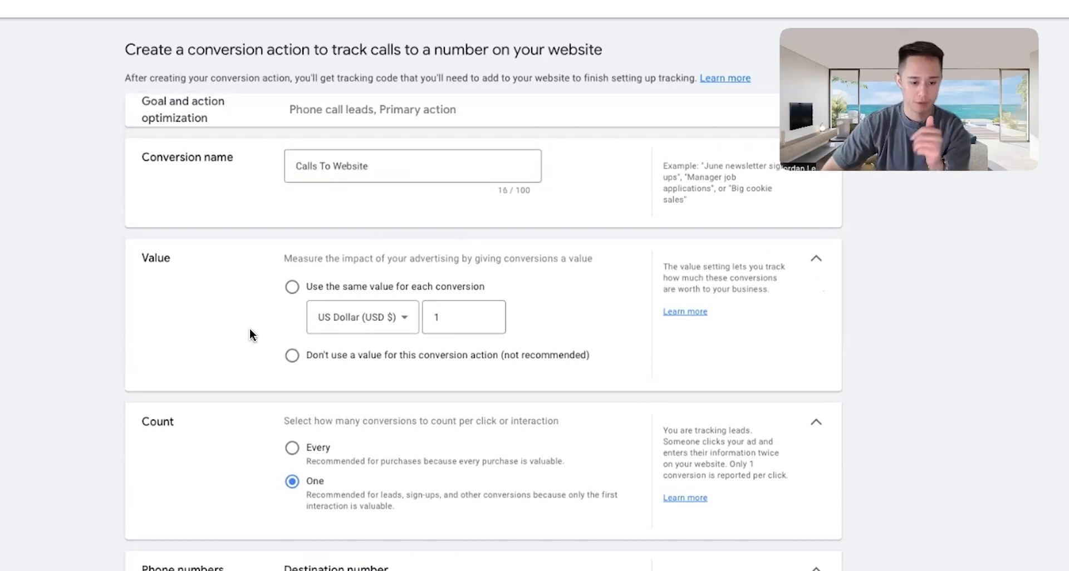
left_click(311, 359)
- Enter 30 seconds as the minimum call length that counts as a conversion, and replace it with 1 second
scroll(251, 375, "down", 1)
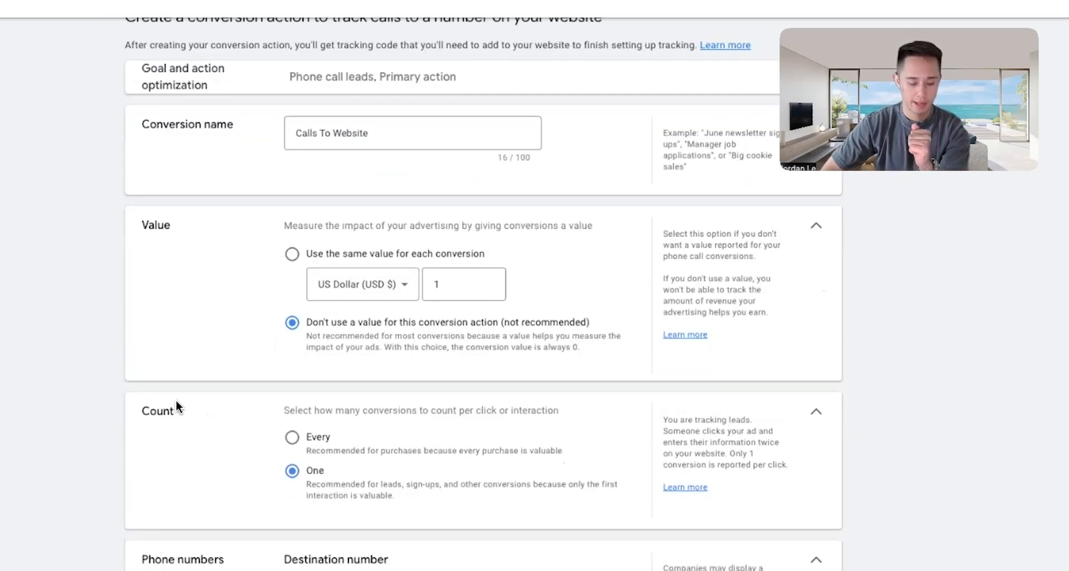
scroll(176, 402, "down", 1)
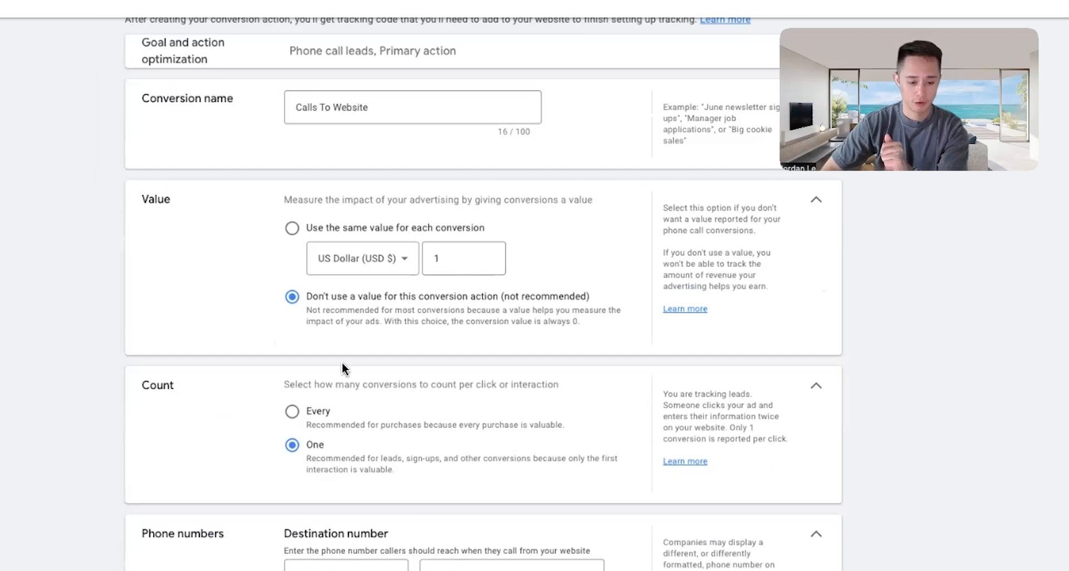
scroll(341, 367, "down", 3)
left_click(504, 395)
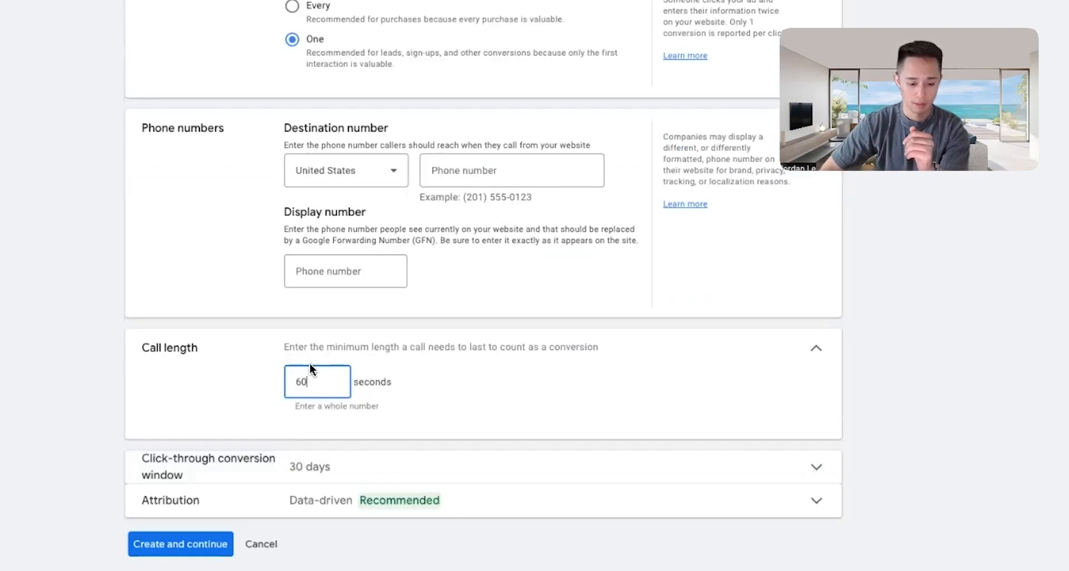
left_click_drag(311, 380, 205, 380)
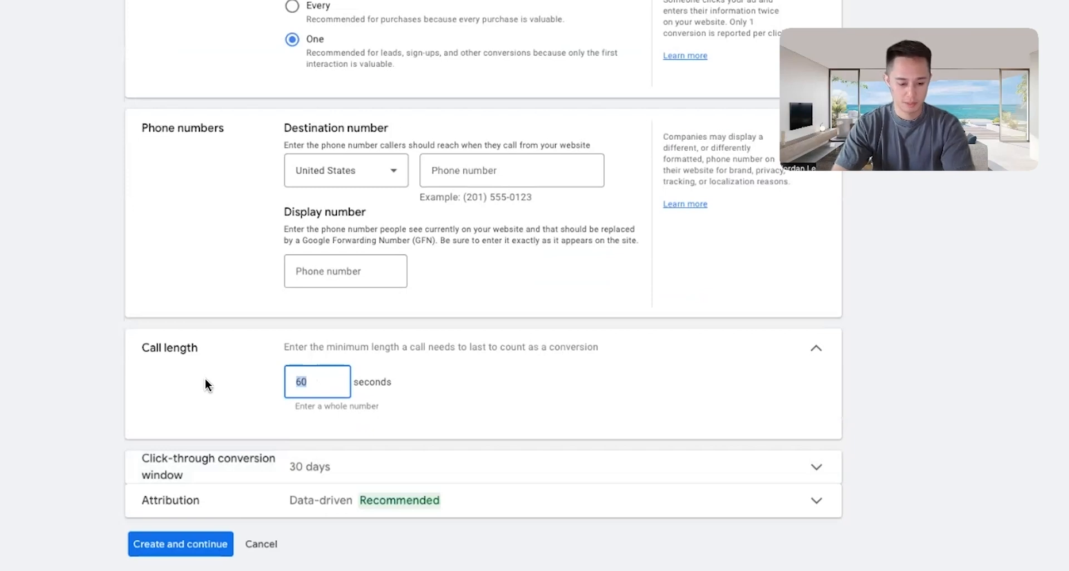
type("30")
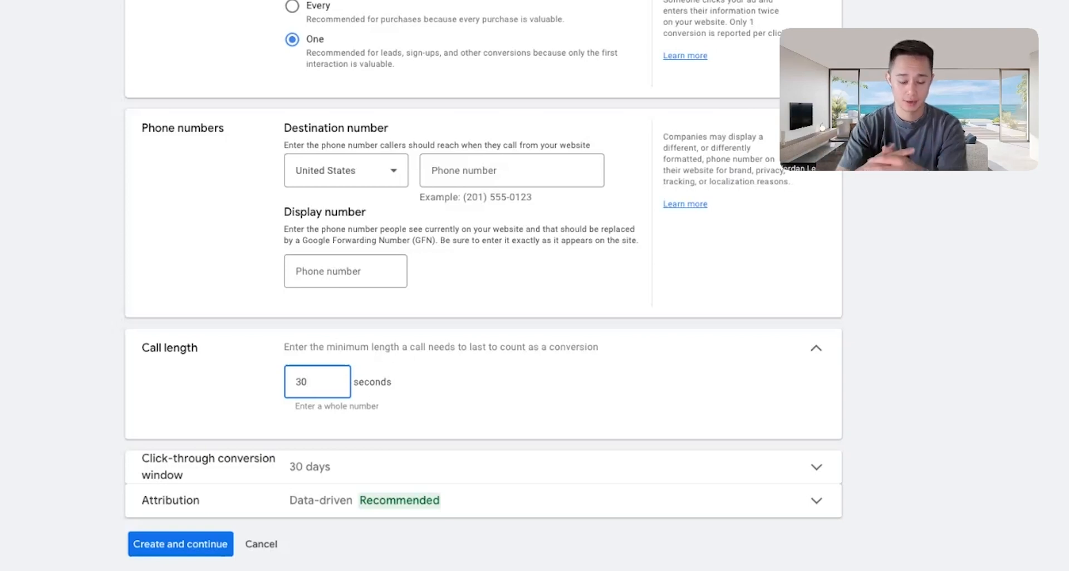
key("BackSpace")
key("BackSpace")
type("1")
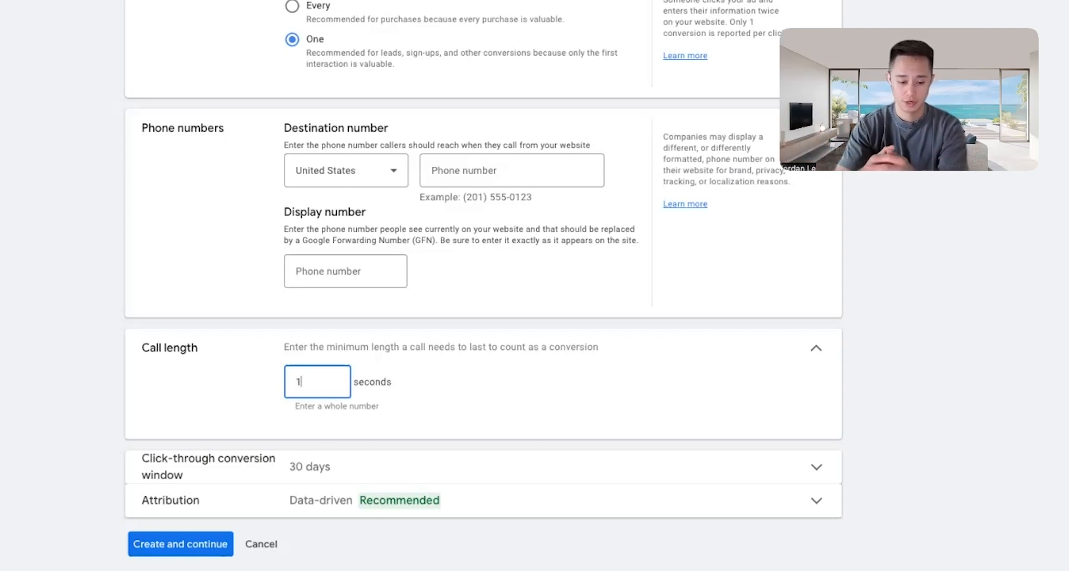
- Set the minimum call length to 30 seconds and change the attribution model to Last click
key("BackSpace")
type("30")
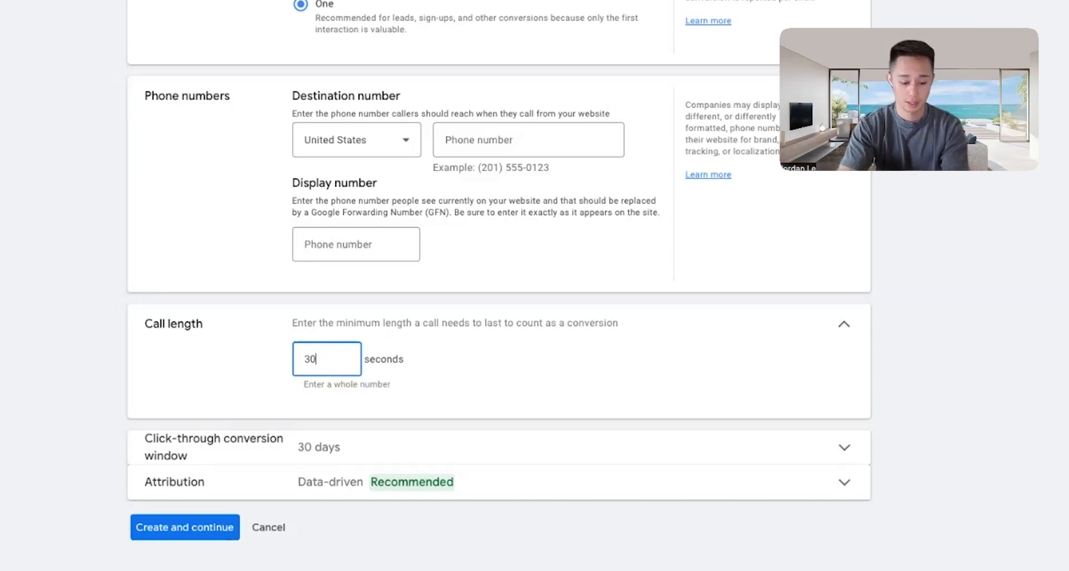
left_click(390, 482)
left_click(390, 452)
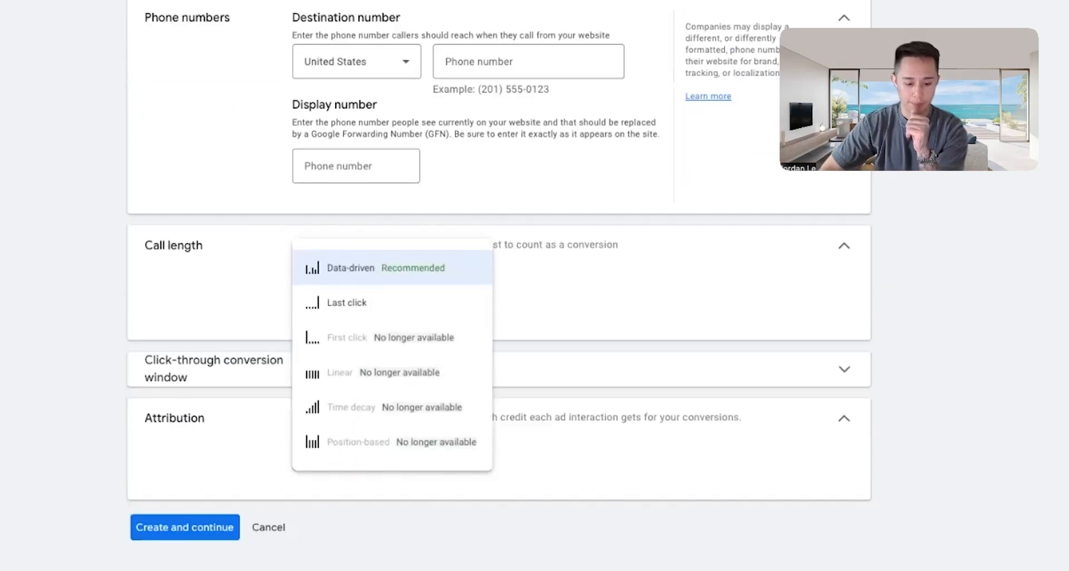
left_click(400, 306)
scroll(400, 307, "down", 2)
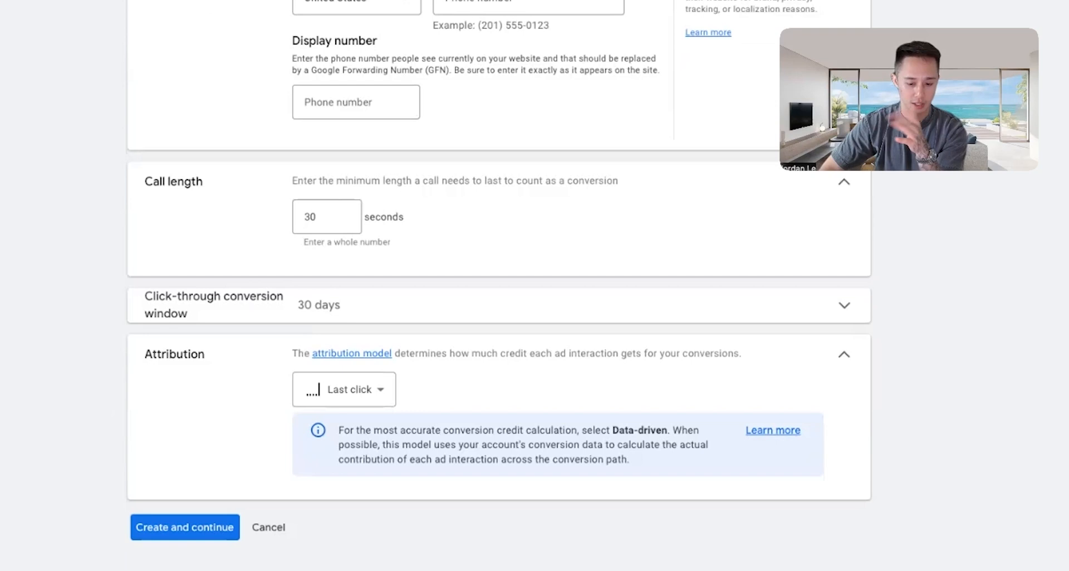
left_click(383, 390)
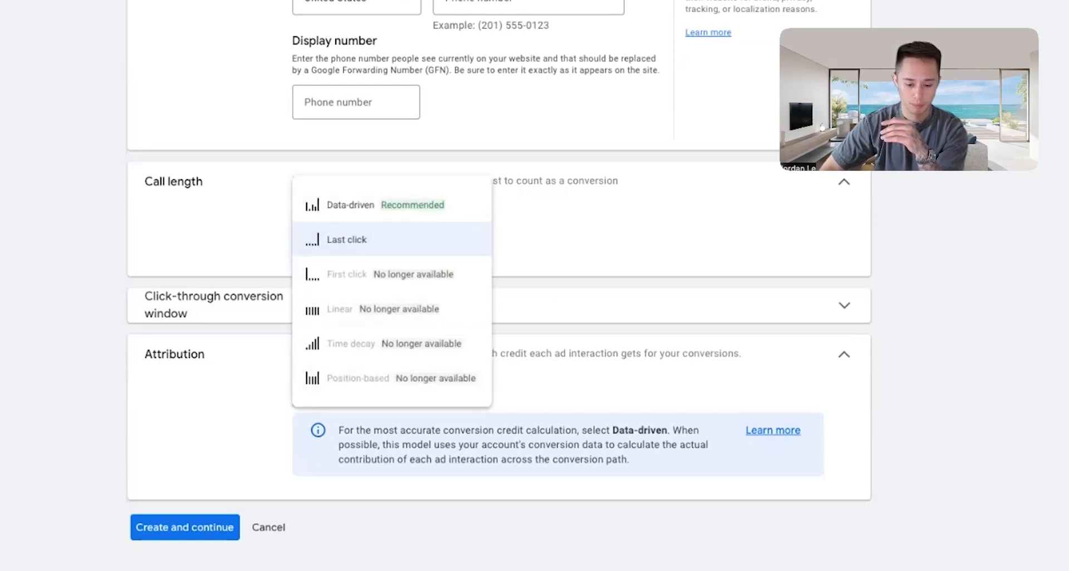
left_click(893, 358)
- Fill in the required destination and display phone numbers, and create the website call conversion action
left_click(184, 528)
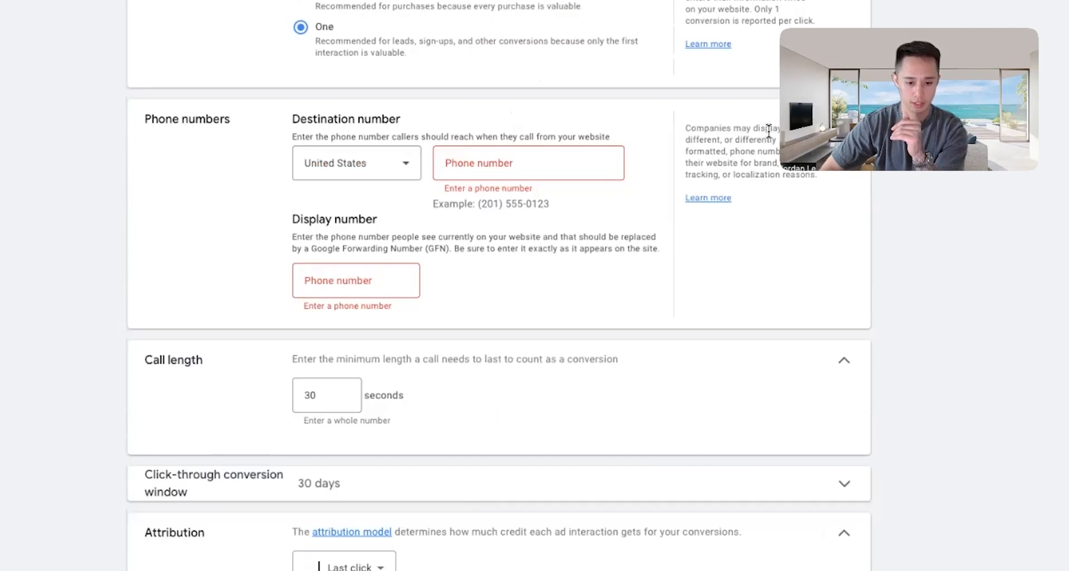
scroll(494, 152, "down", 1)
left_click(513, 99)
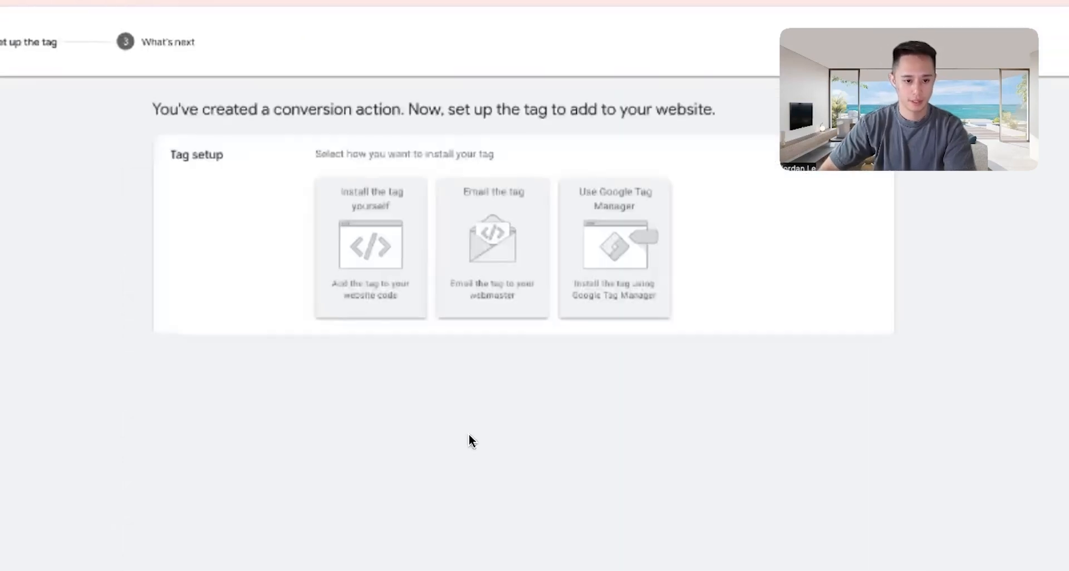
- Choose to install the tag yourself, and highlight the Google tag code and the phone snippet for review
left_click(338, 255)
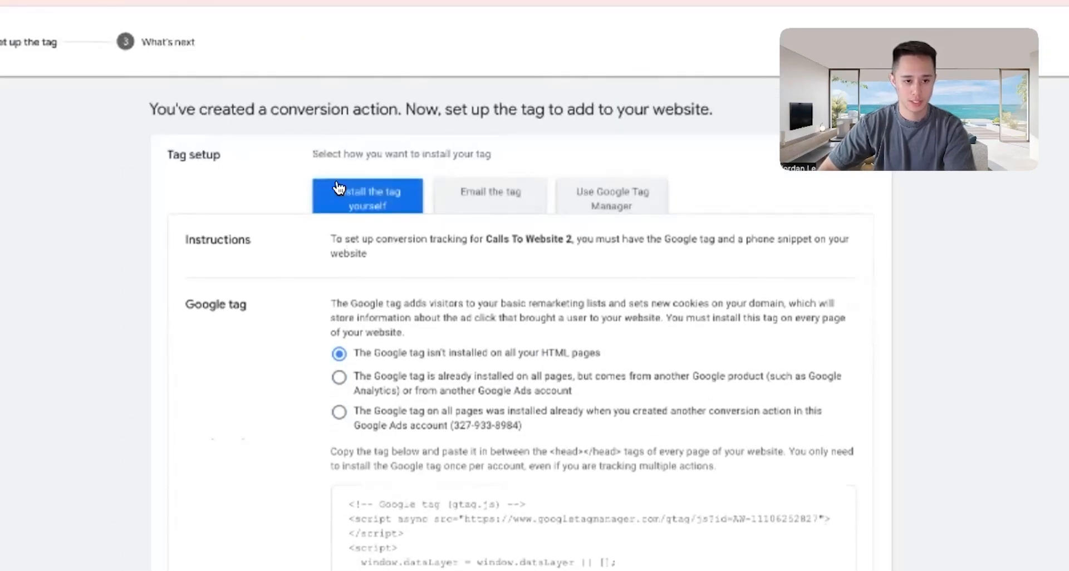
scroll(95, 396, "down", 3)
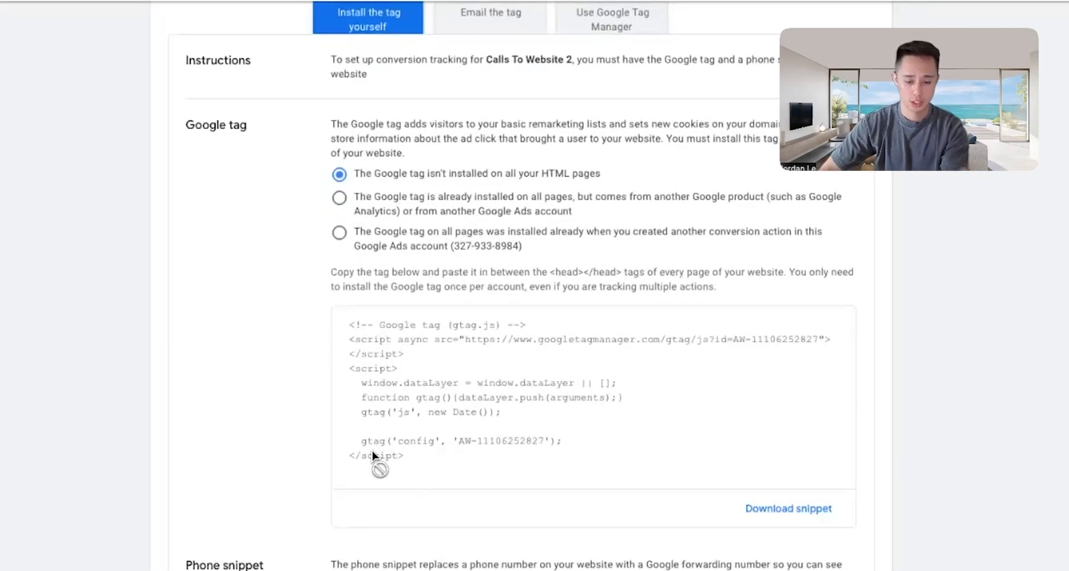
scroll(405, 448, "down", 1)
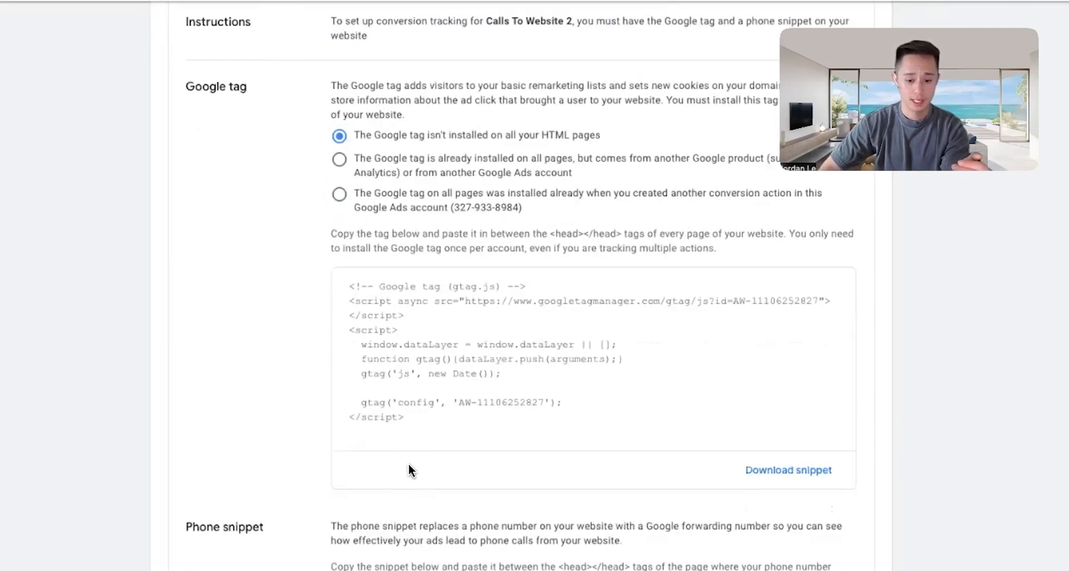
scroll(409, 463, "down", 1)
left_click(521, 330)
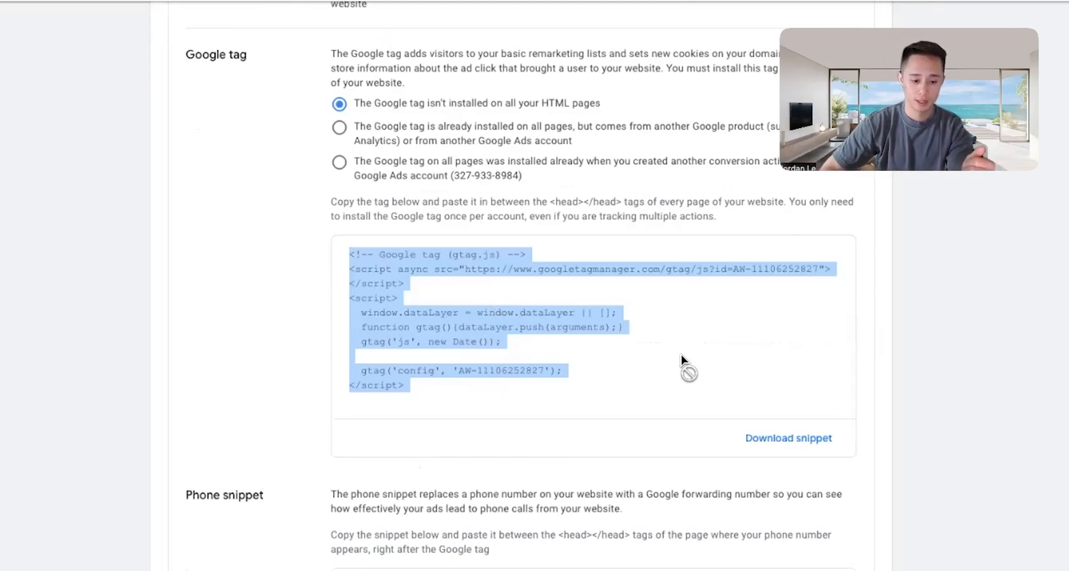
scroll(680, 355, "down", 3)
left_click(669, 452)
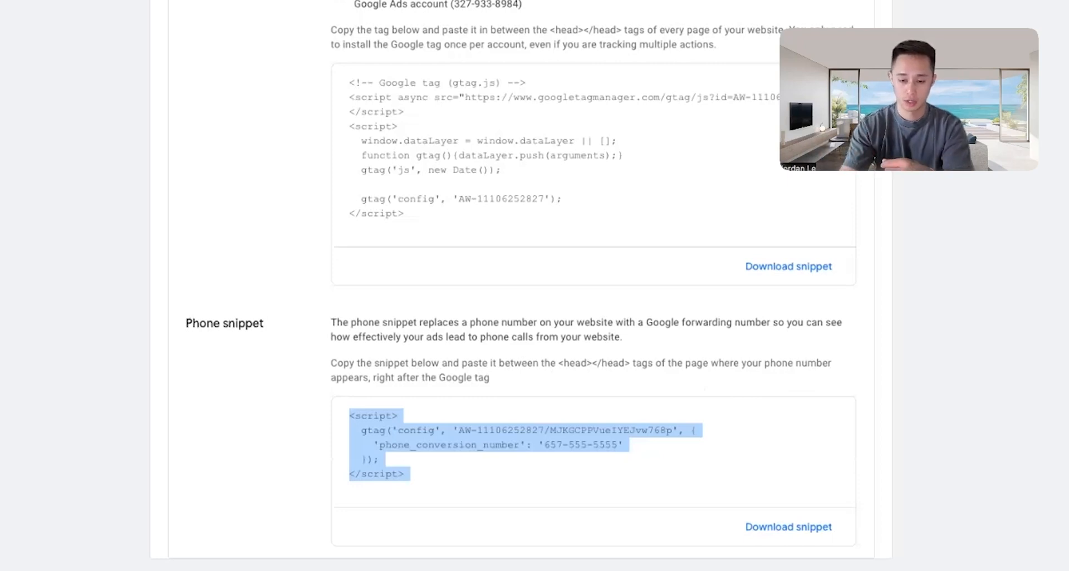
left_click(526, 445)
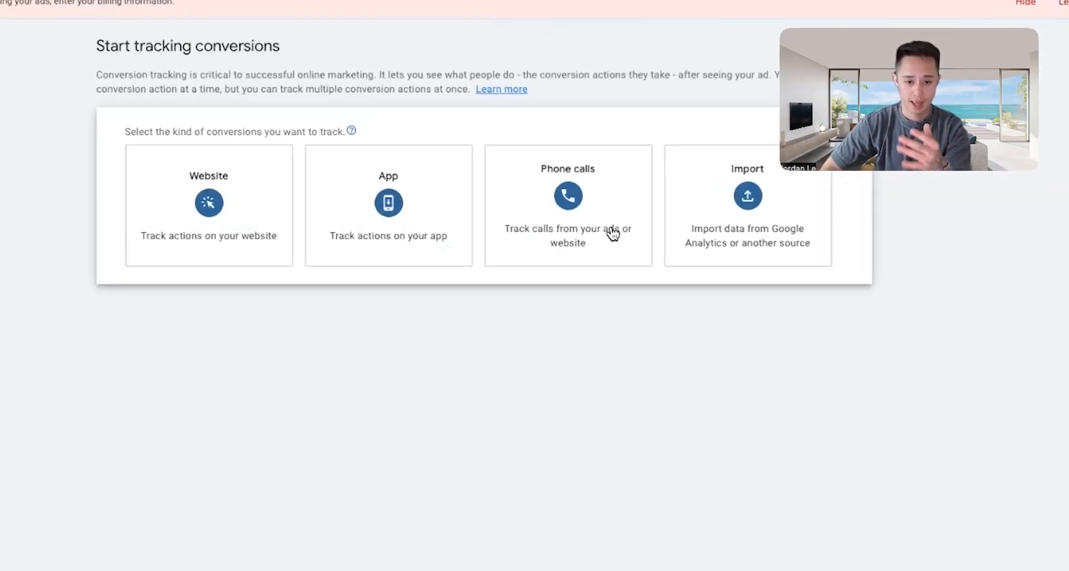
left_click(611, 231)
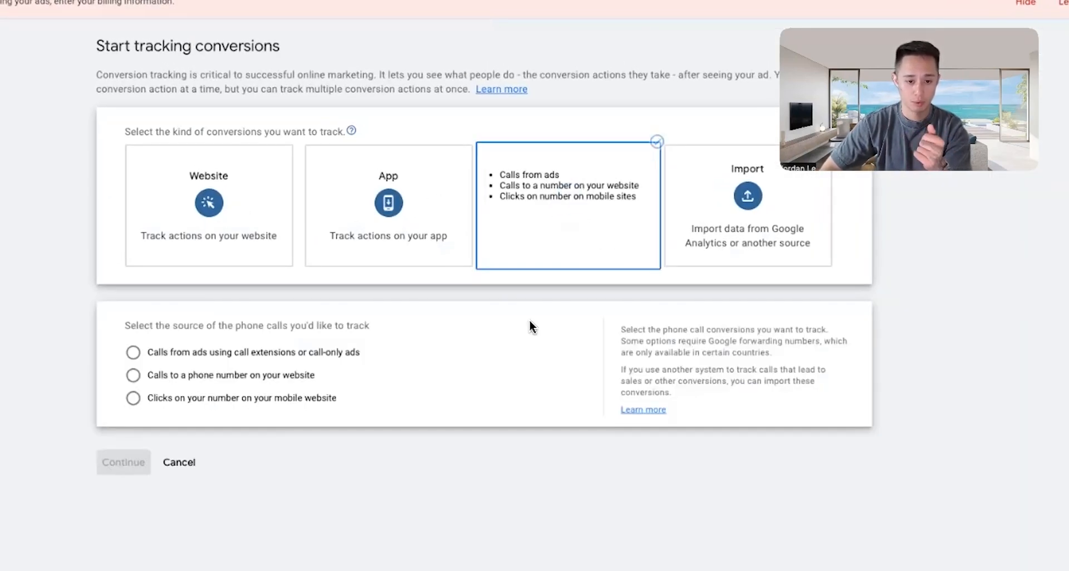
left_click(241, 354)
left_click(238, 403)
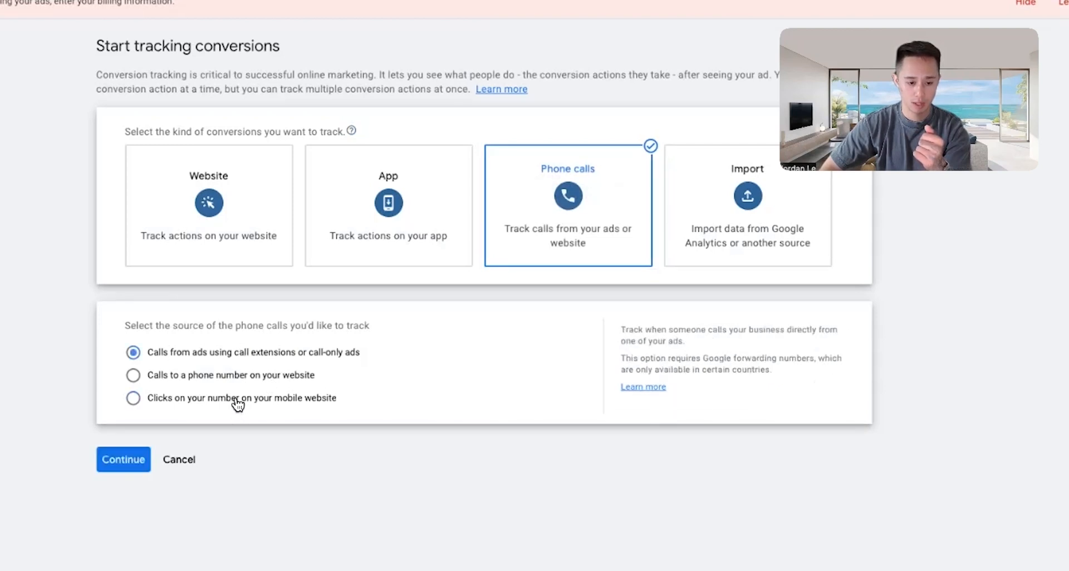
left_click(237, 401)
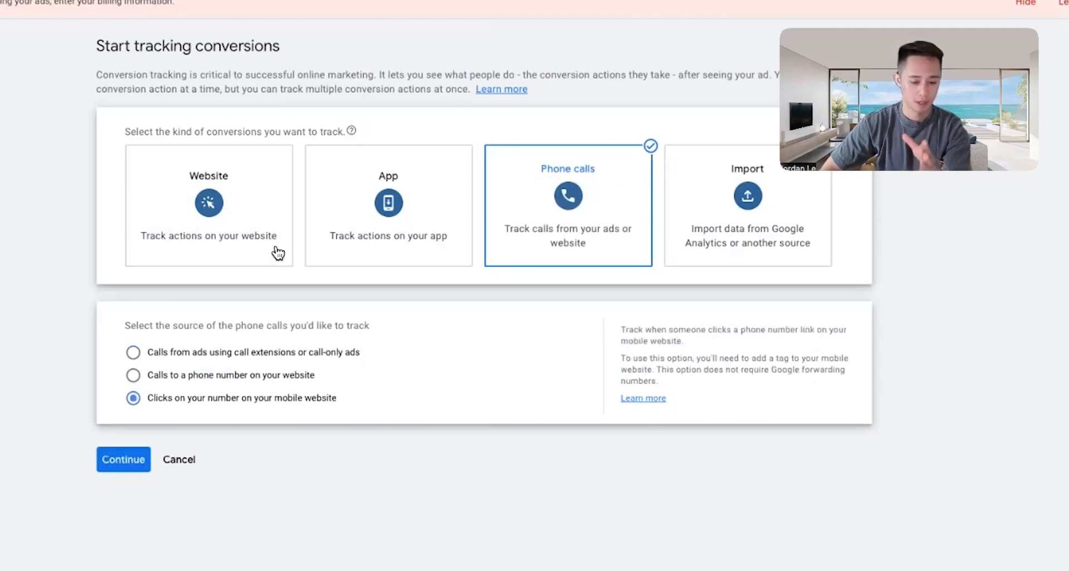
- Start a new website conversion action and try to scan with the website domain left empty
left_click(241, 257)
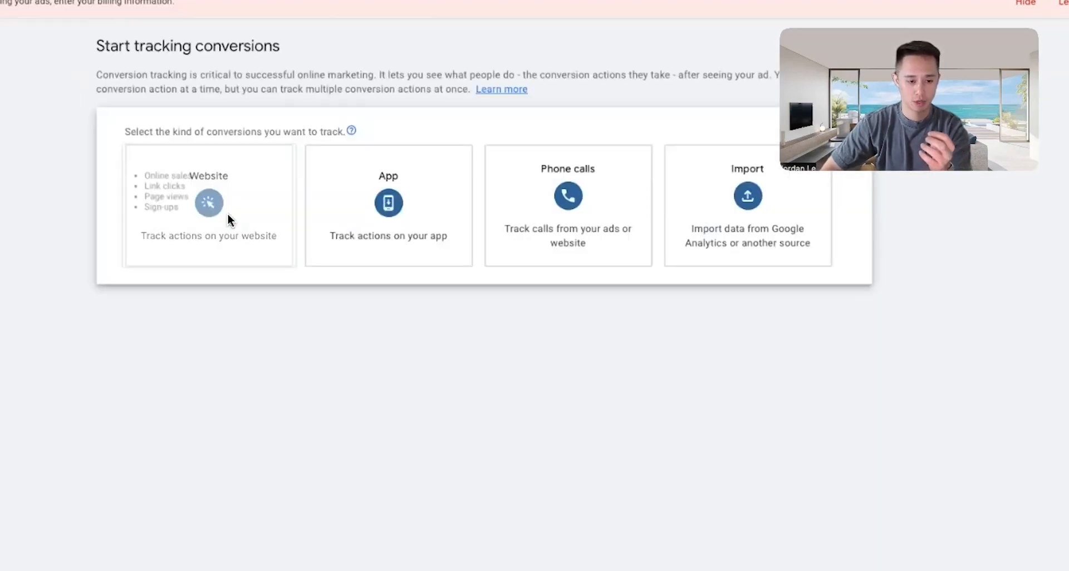
left_click(227, 214)
left_click(335, 245)
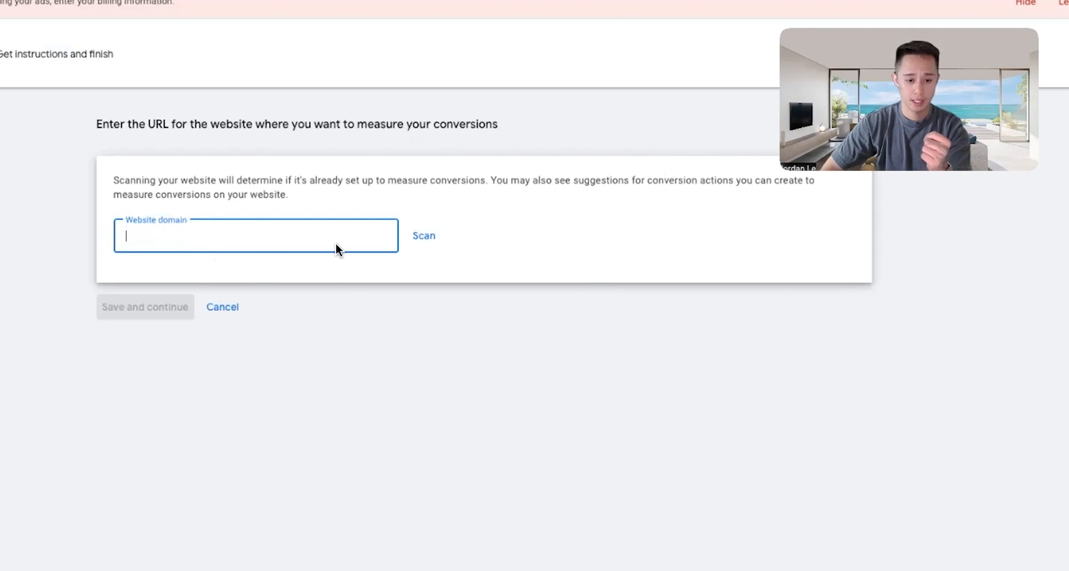
left_click(429, 244)
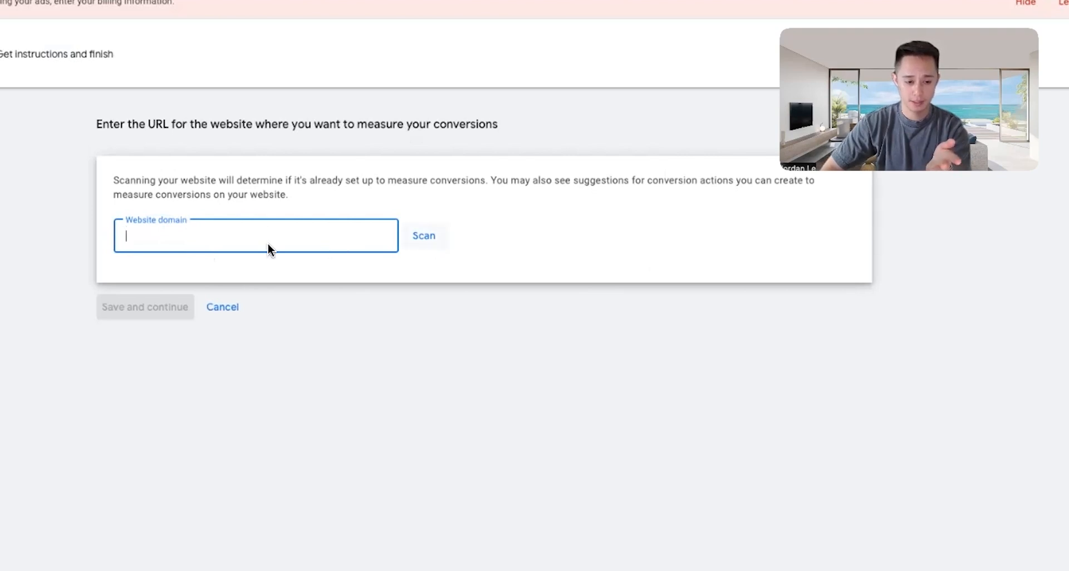
left_click(268, 245)
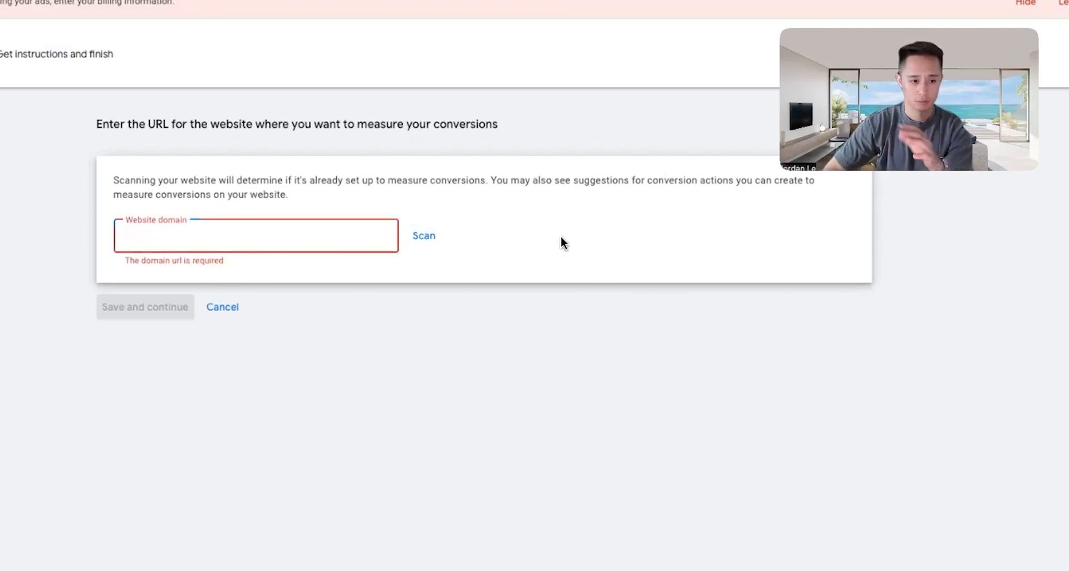
left_click(431, 245)
left_click(326, 238)
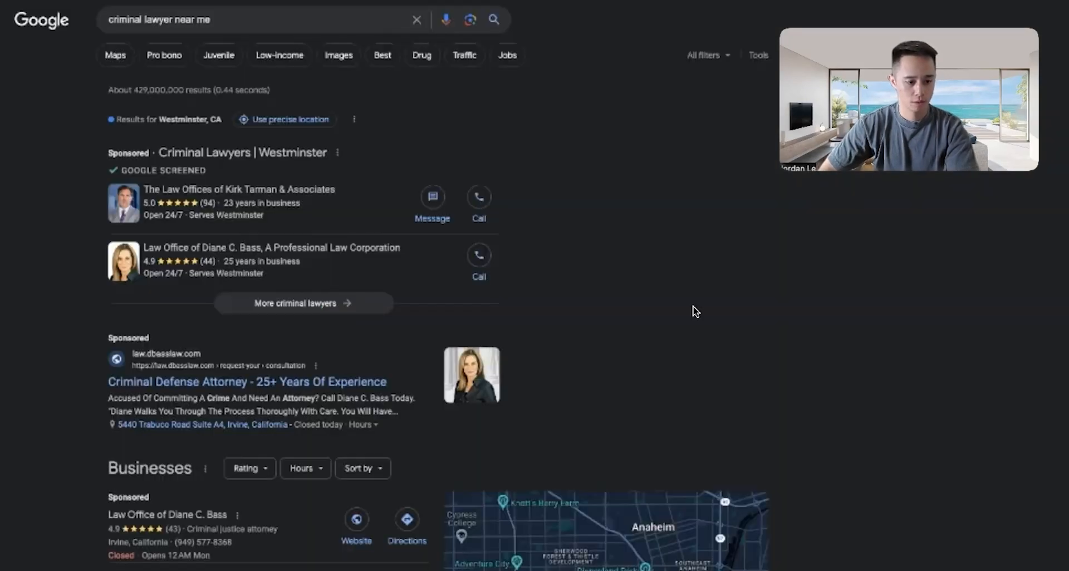
- Find a law firm in the "criminal lawyer near me" Google results, and scan its Westminster criminal defense attorney page in Google Ads
scroll(696, 308, "down", 8)
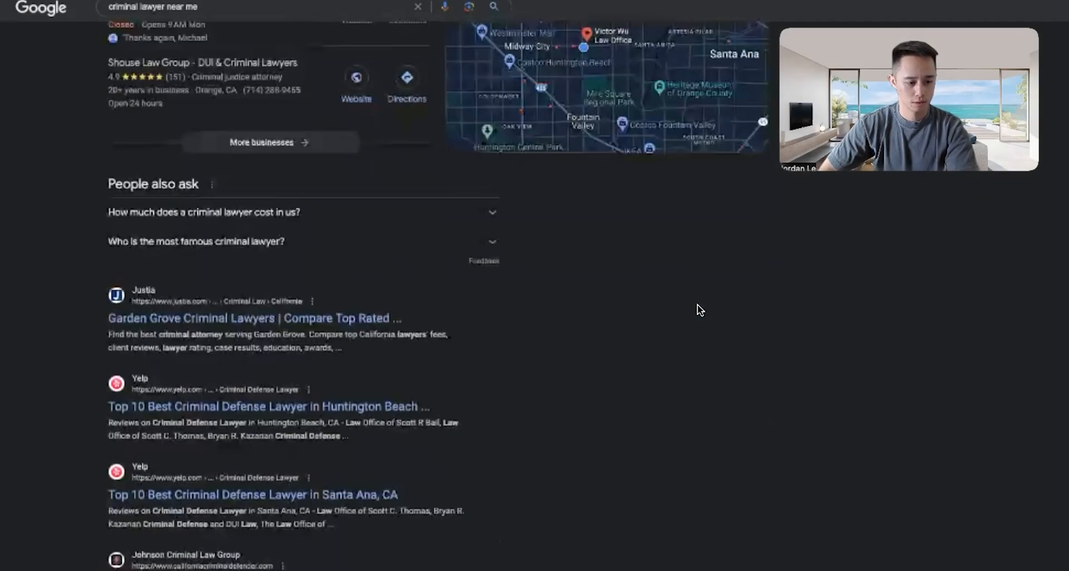
scroll(700, 310, "down", 6)
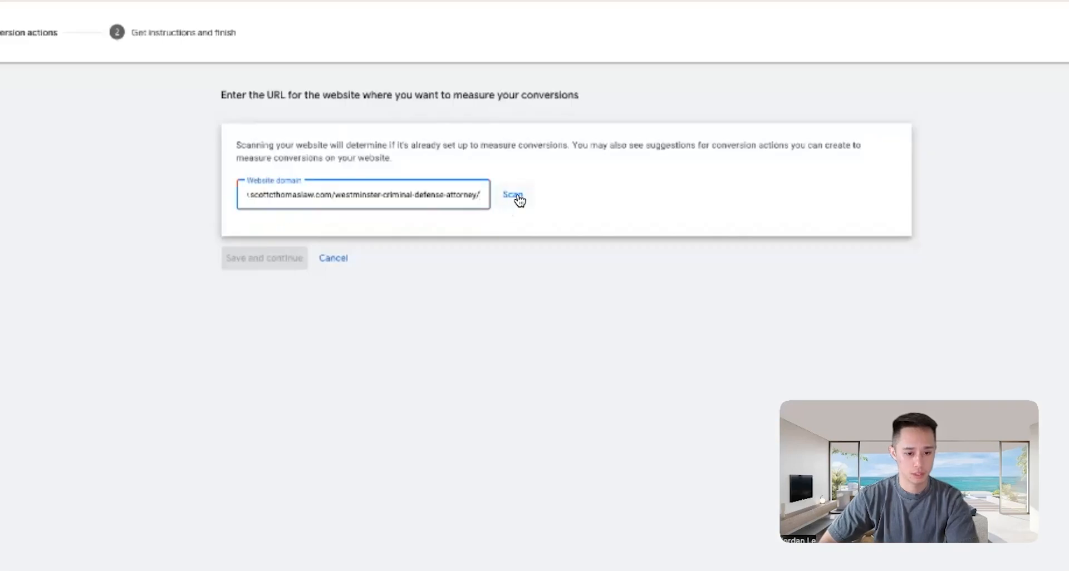
left_click(513, 198)
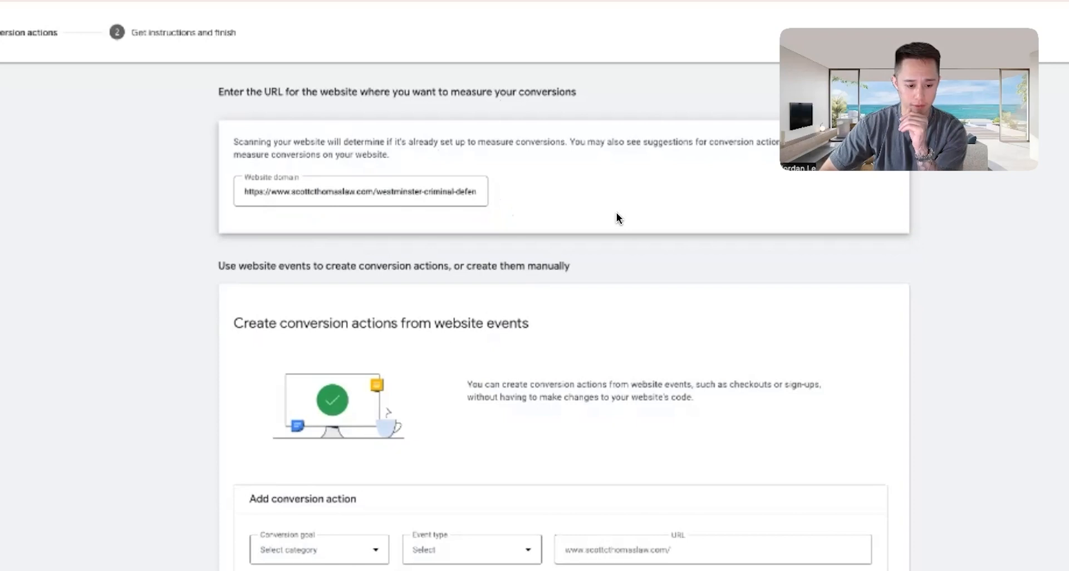
- Set the website-event conversion action to the Submit lead form goal with the Page load event type
scroll(617, 212, "down", 3)
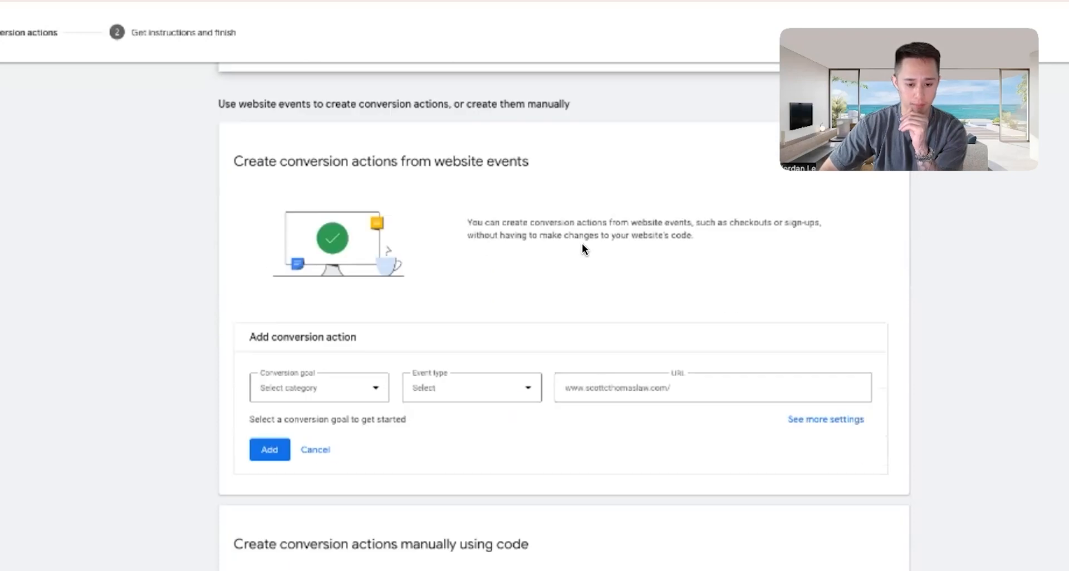
left_click(661, 388)
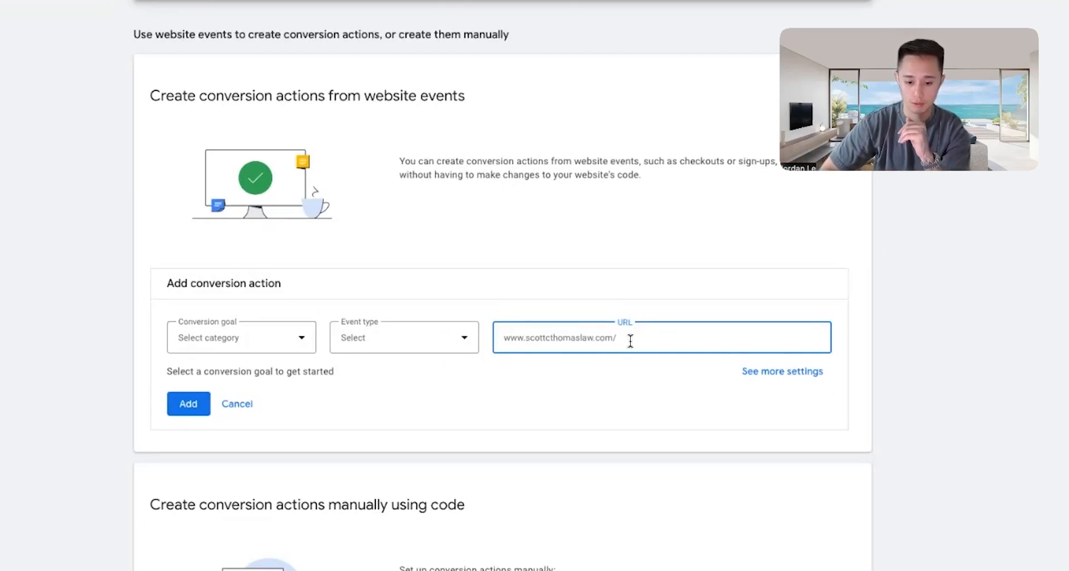
left_click(279, 345)
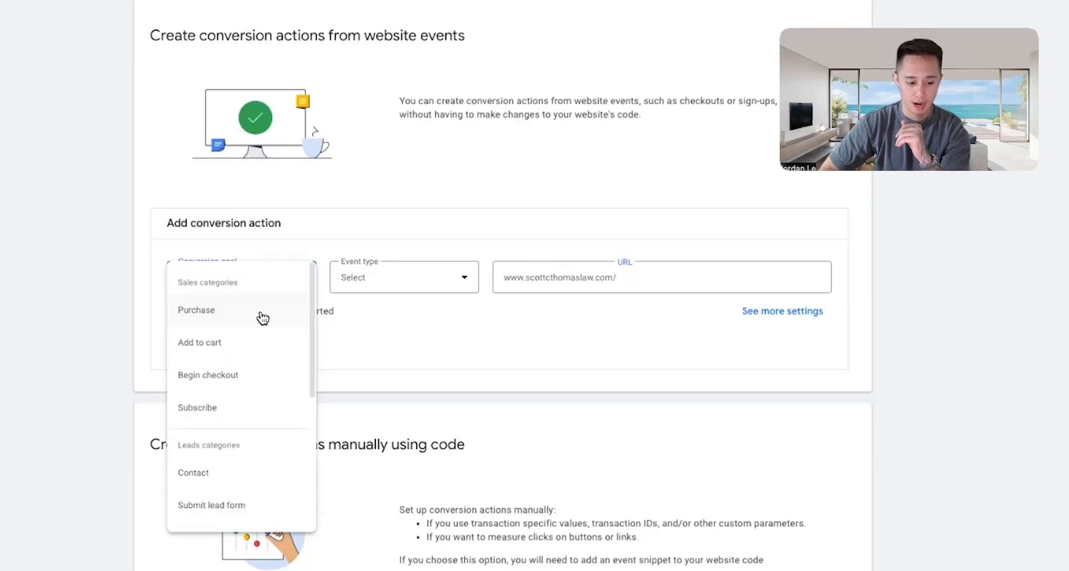
scroll(240, 461, "down", 1)
left_click(212, 461)
left_click(415, 281)
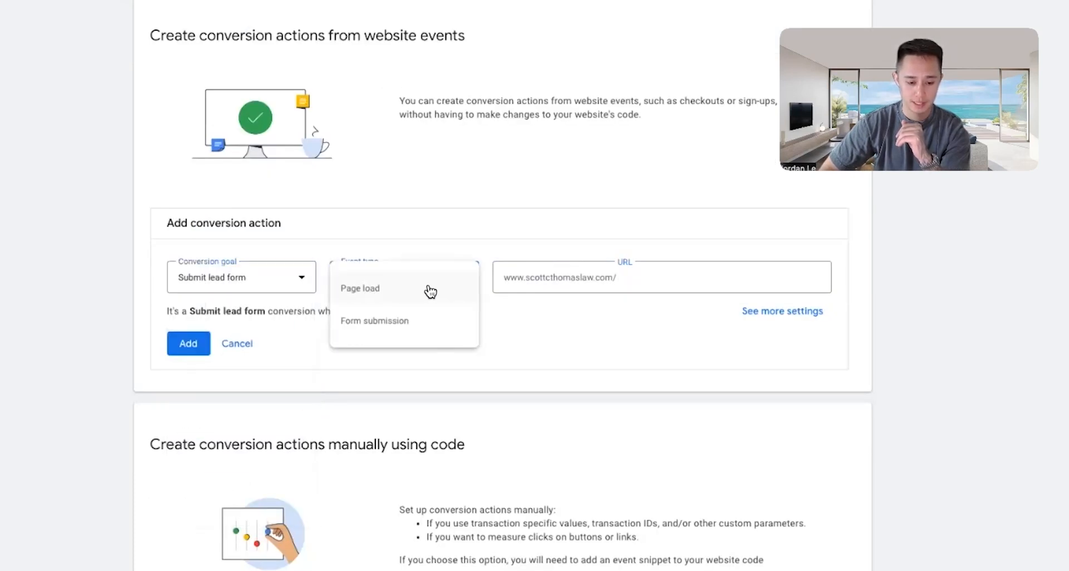
left_click(398, 295)
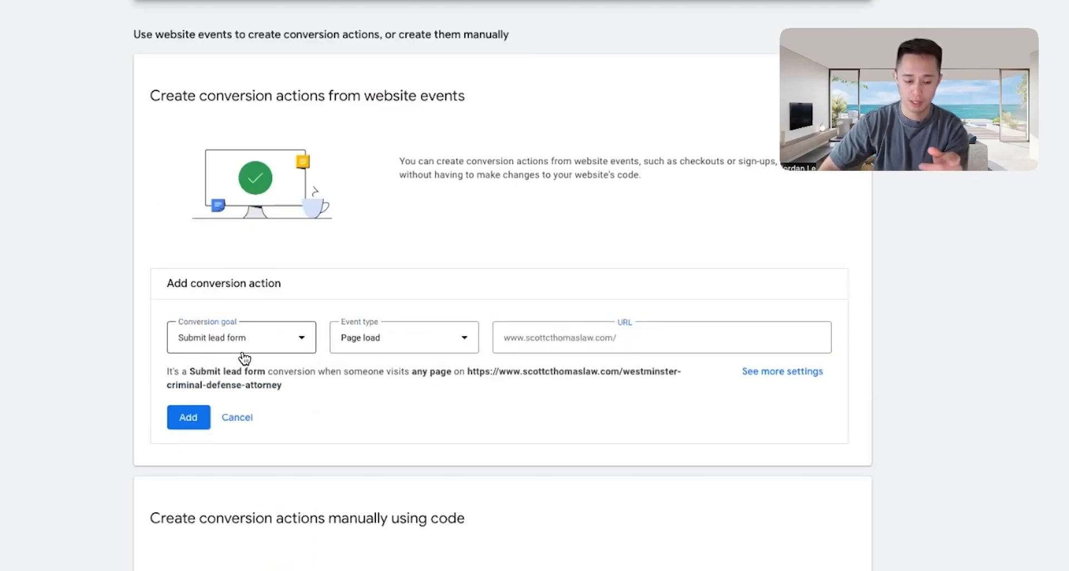
left_click(626, 328)
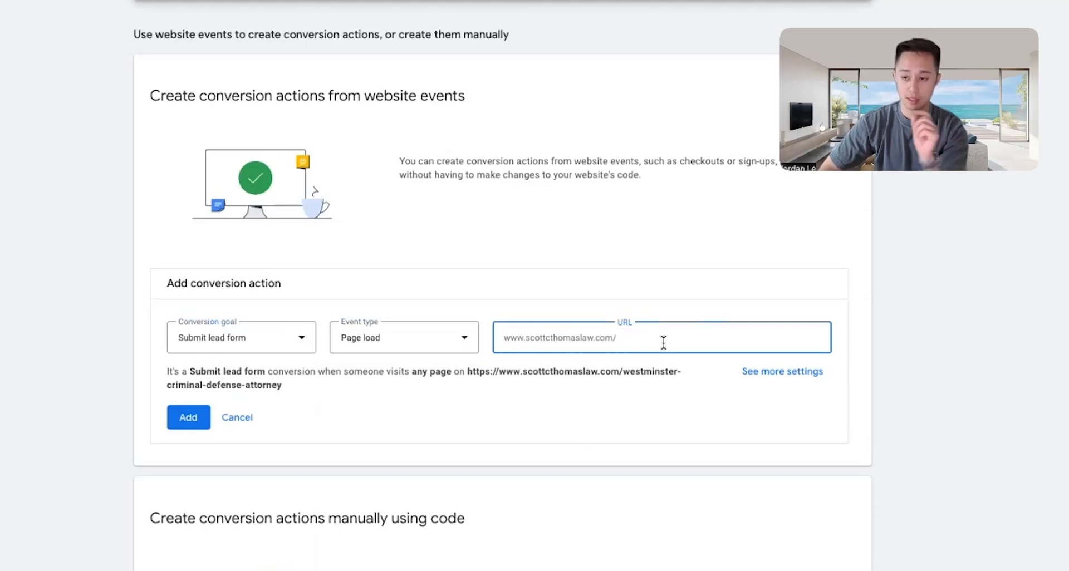
scroll(664, 343, "down", 1)
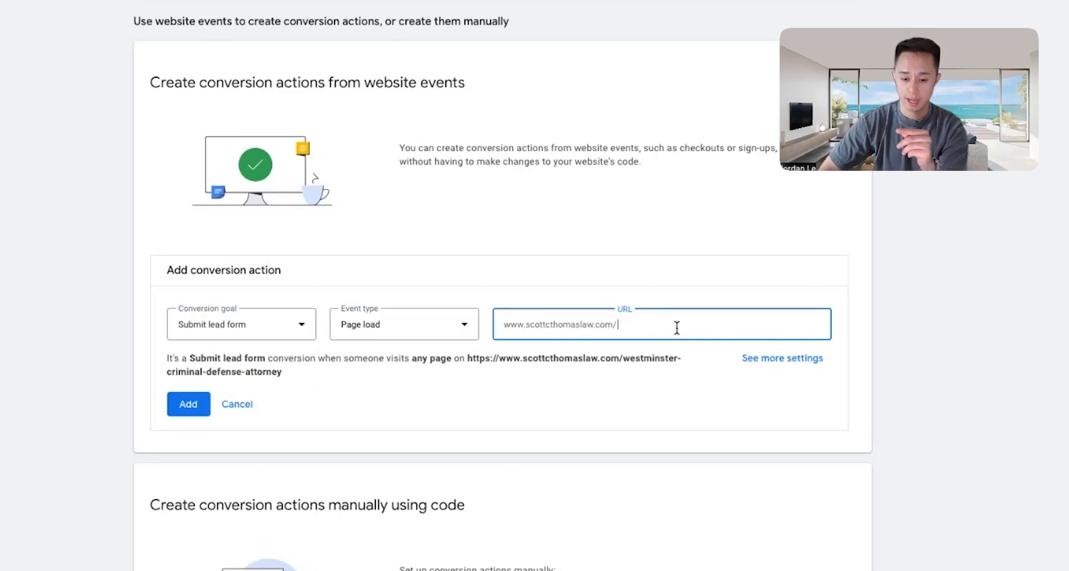
- Start a manual code-based conversion action with the Submit lead form goal, and name it "Submit Lead Form"
scroll(667, 334, "down", 2)
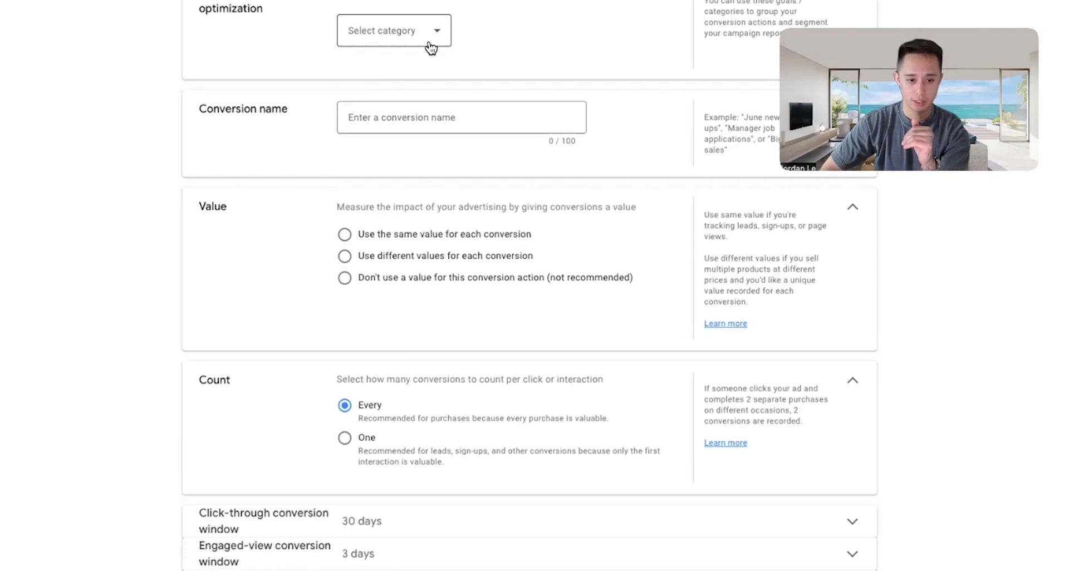
left_click(430, 45)
left_click(453, 119)
left_click(440, 121)
scroll(403, 301, "down", 1)
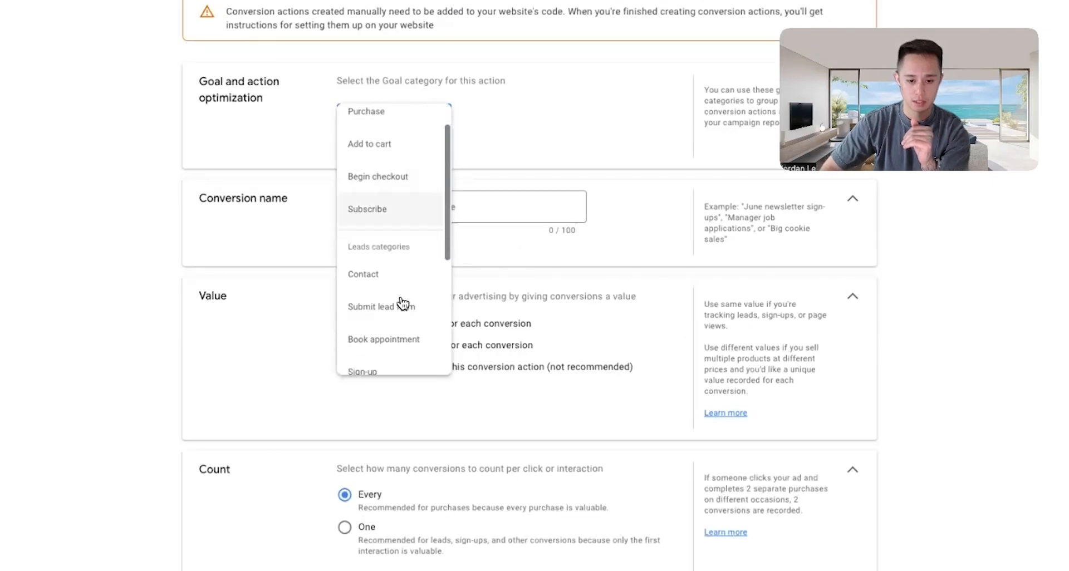
left_click(403, 305)
left_click(451, 261)
type("Si")
key("BackSpace")
type("ubmit Lead Form")
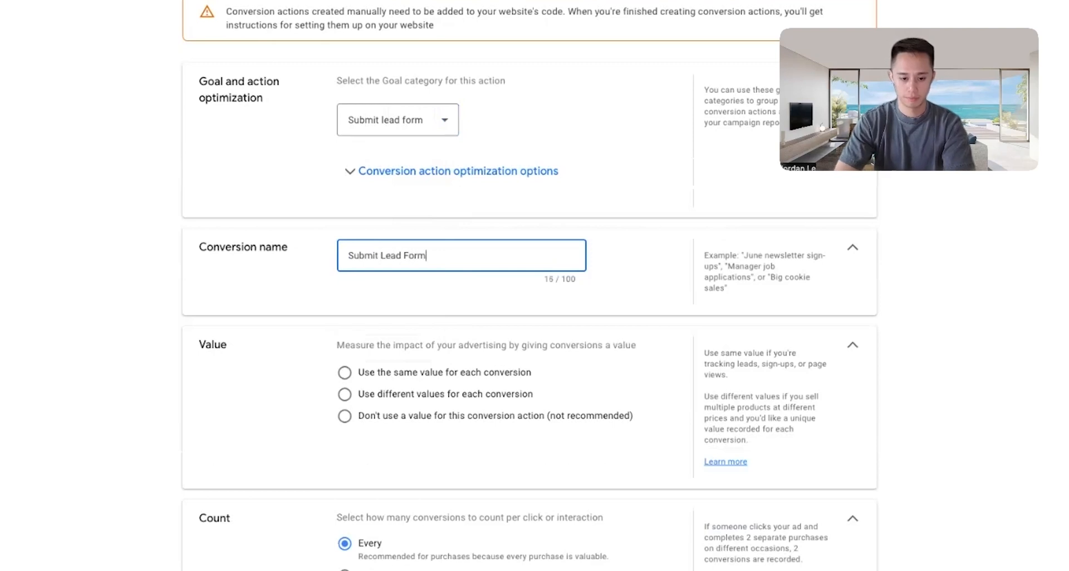
- Choose not to use a value for the lead form conversion action, and count One conversion per click
left_click(460, 419)
left_click(353, 561)
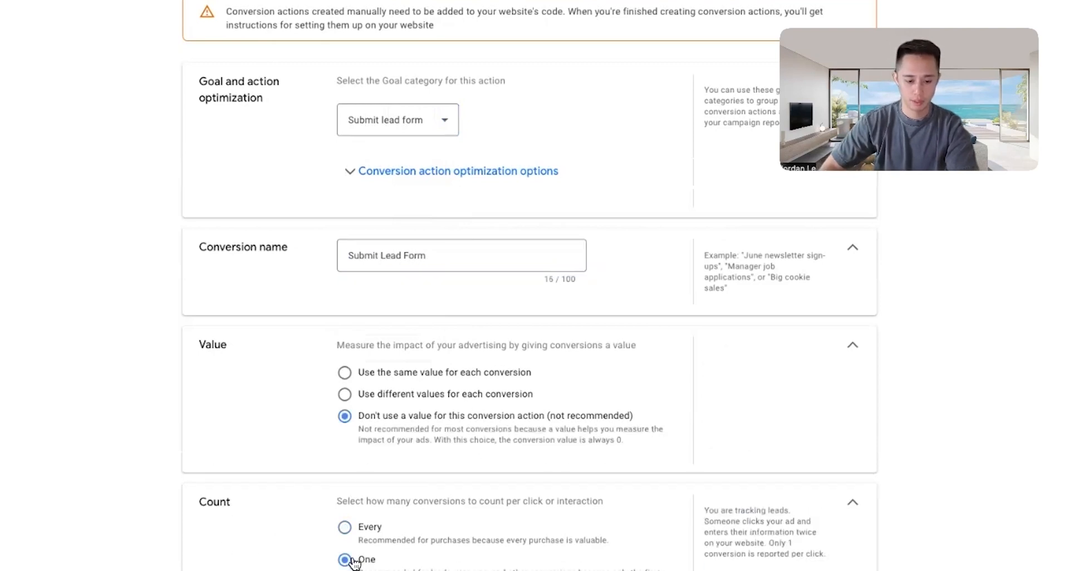
scroll(280, 503, "down", 3)
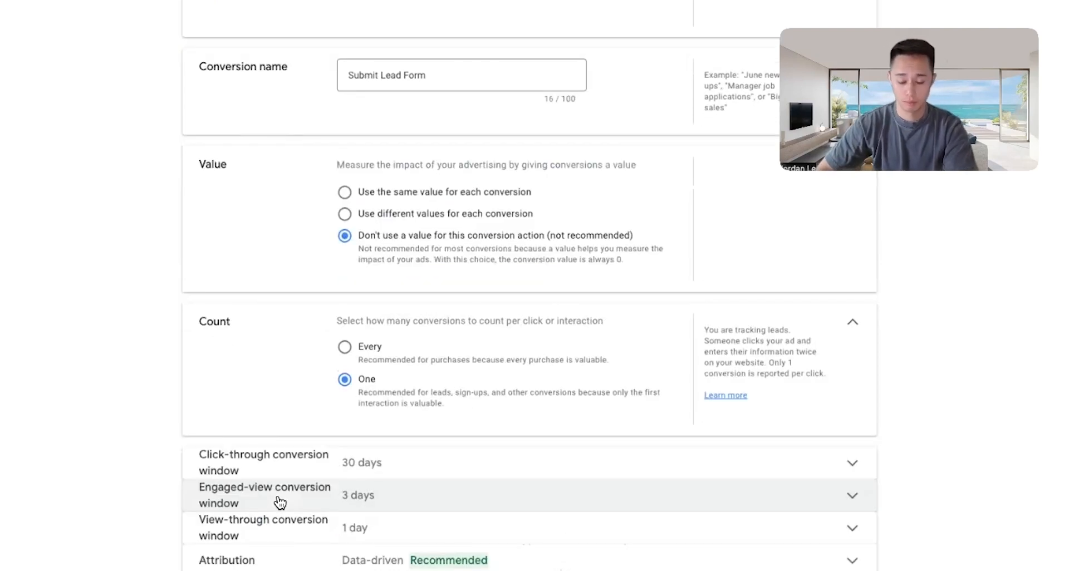
- Set the attribution model of the Submit Lead Form conversion action to Last click
left_click(387, 561)
scroll(390, 557, "down", 2)
left_click(398, 494)
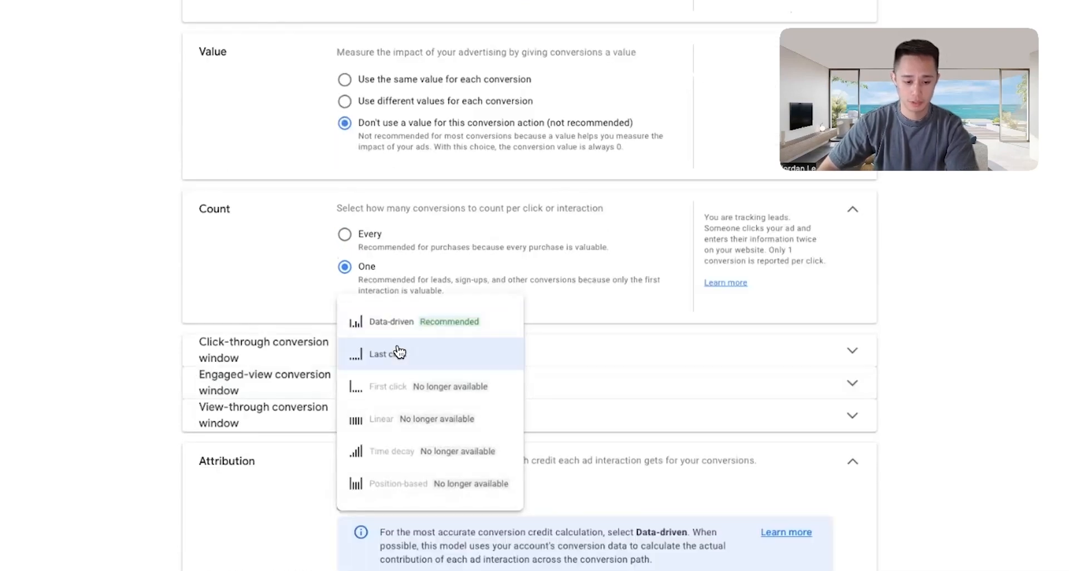
left_click(398, 352)
scroll(234, 334, "down", 2)
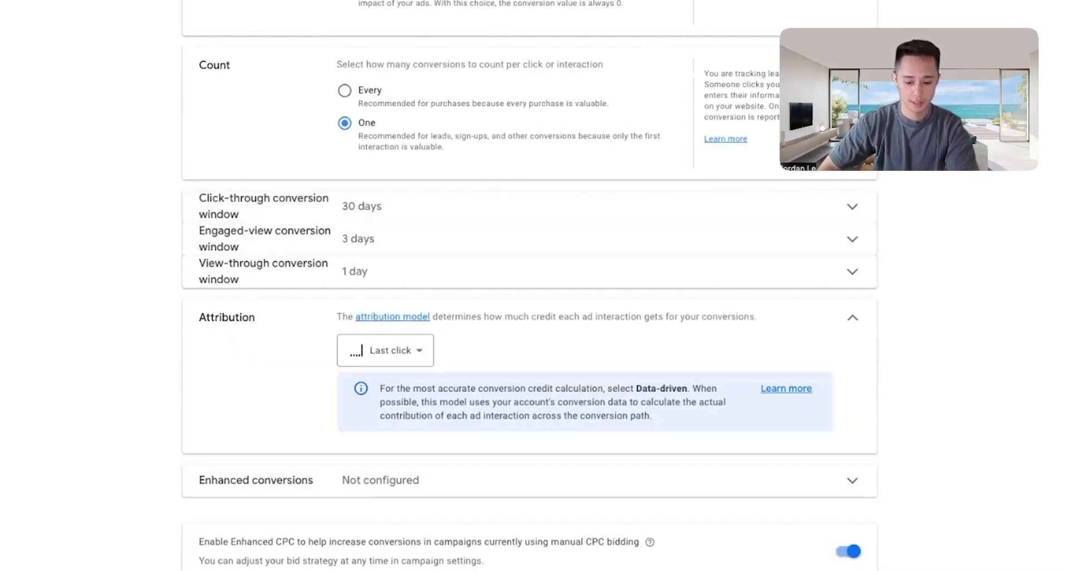
- Turn off Enhanced CPC for campaigns using manual CPC bidding, and finish the manual conversion action's settings
scroll(529, 356, "down", 1)
left_click(849, 478)
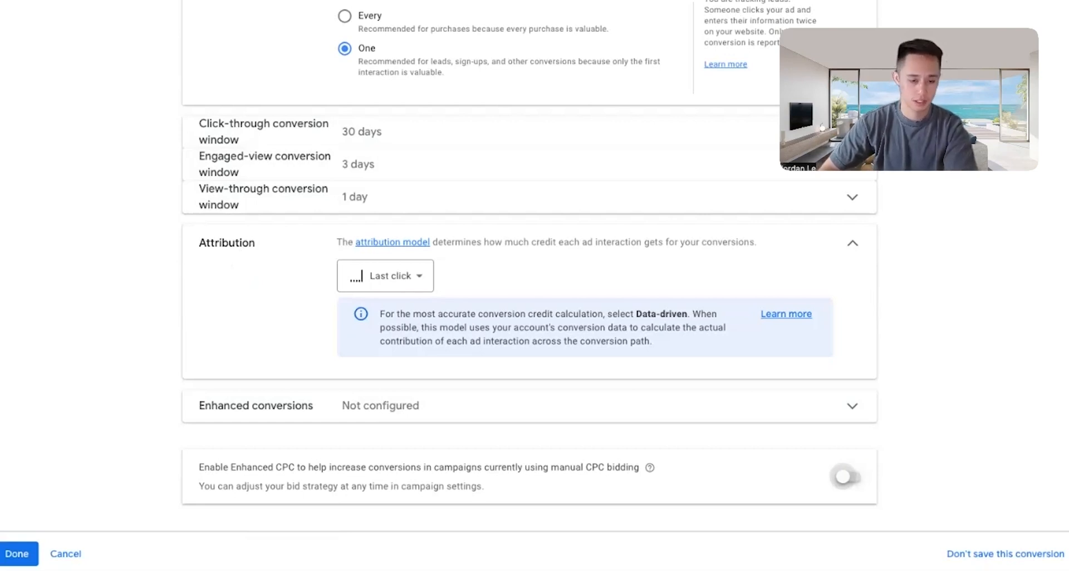
scroll(649, 470, "up", 3)
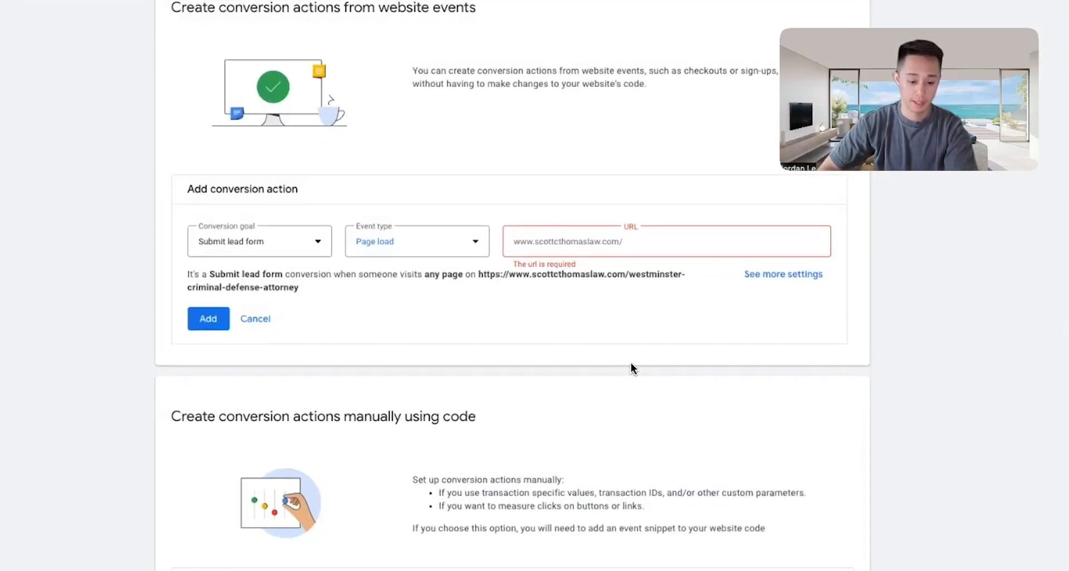
scroll(630, 363, "down", 1)
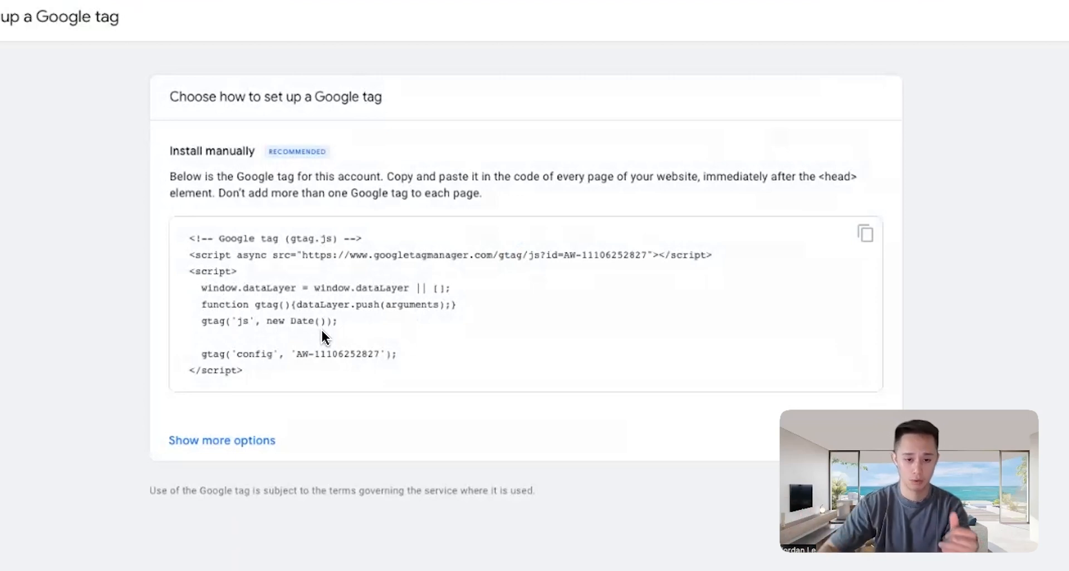
- Highlight the Google tag code and the Page load event snippet for Submit Lead Form, and finish the conversion setup
left_click_drag(181, 232, 382, 384)
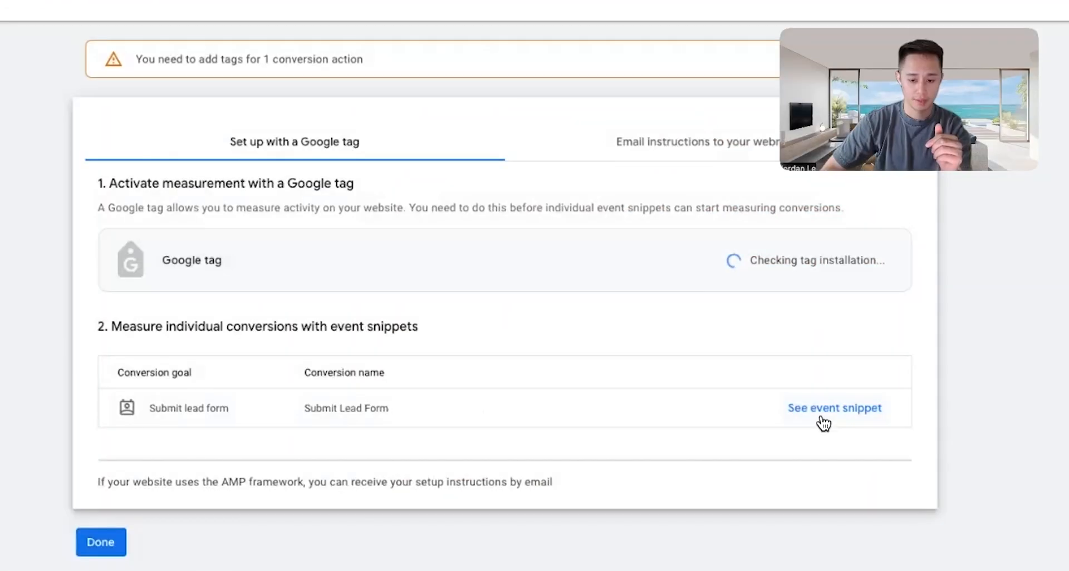
left_click(818, 414)
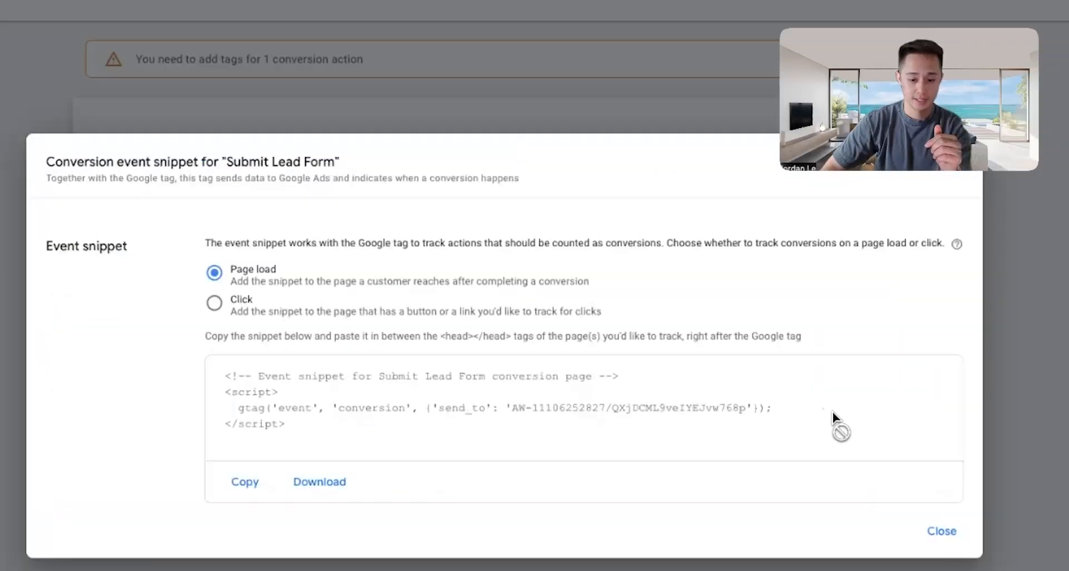
left_click(360, 402)
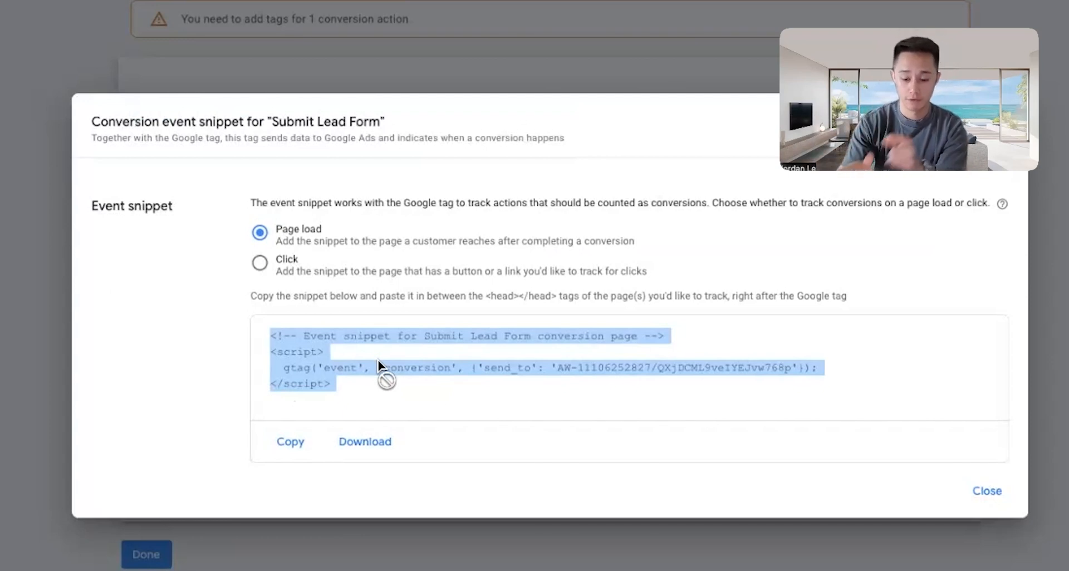
left_click(1002, 490)
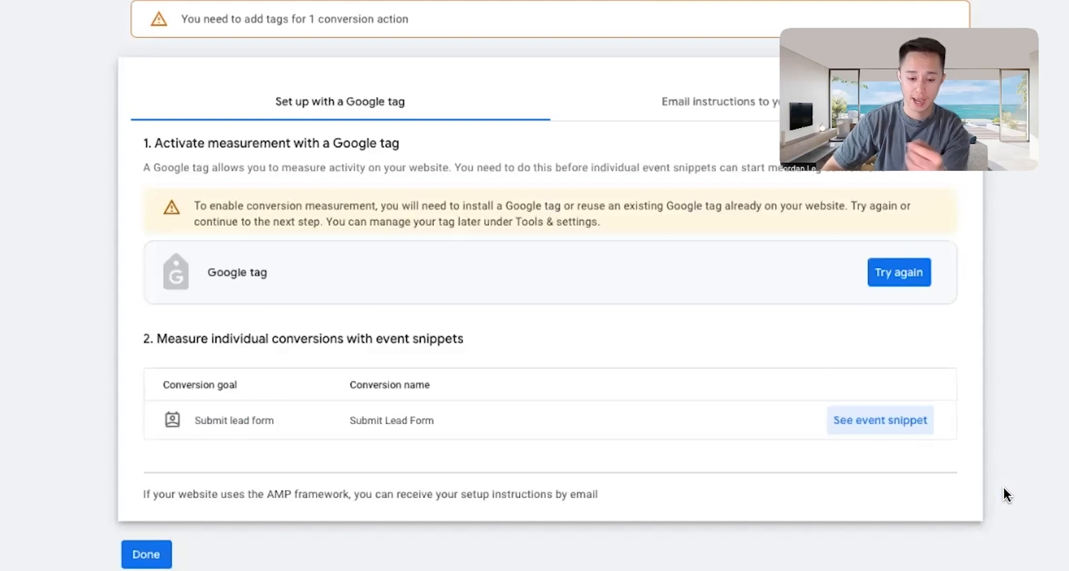
left_click(146, 555)
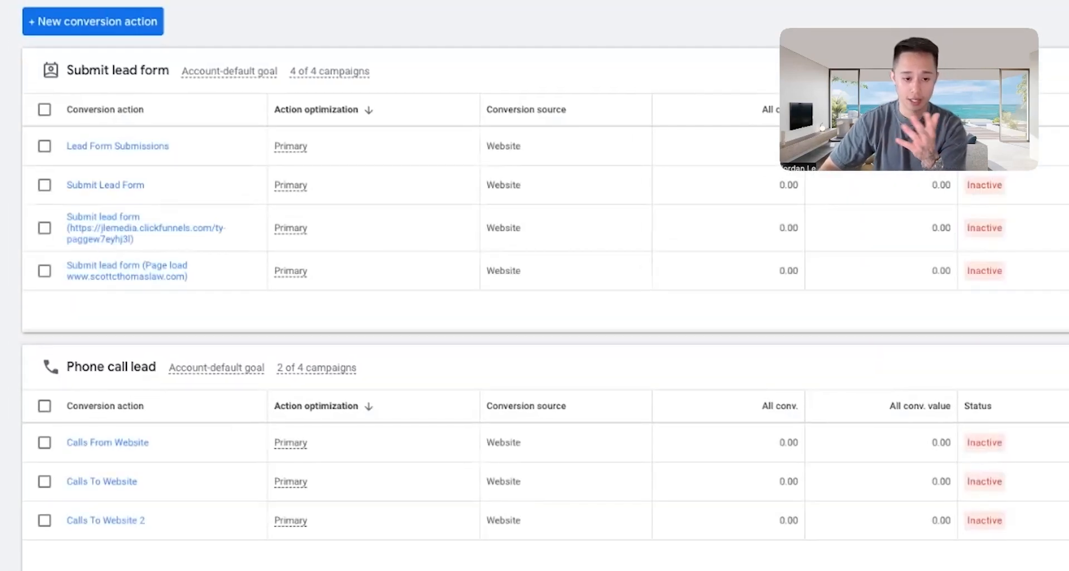